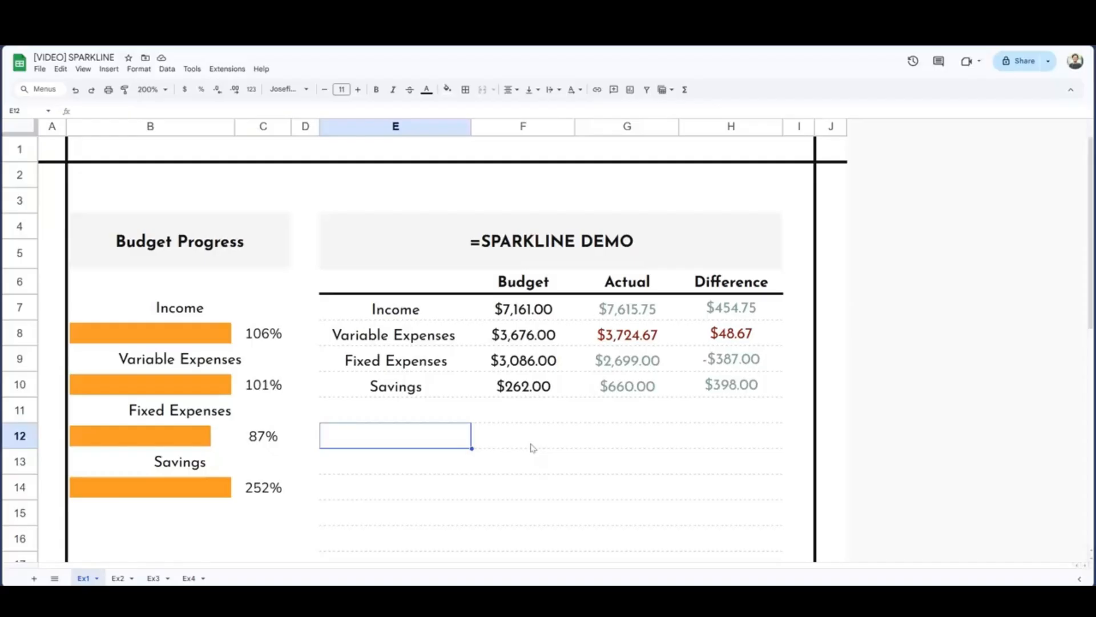
Step: Set the actual Income amount in G7 on sheet Ex1 to 2000
click(632, 311)
text(2000)
key(Return)
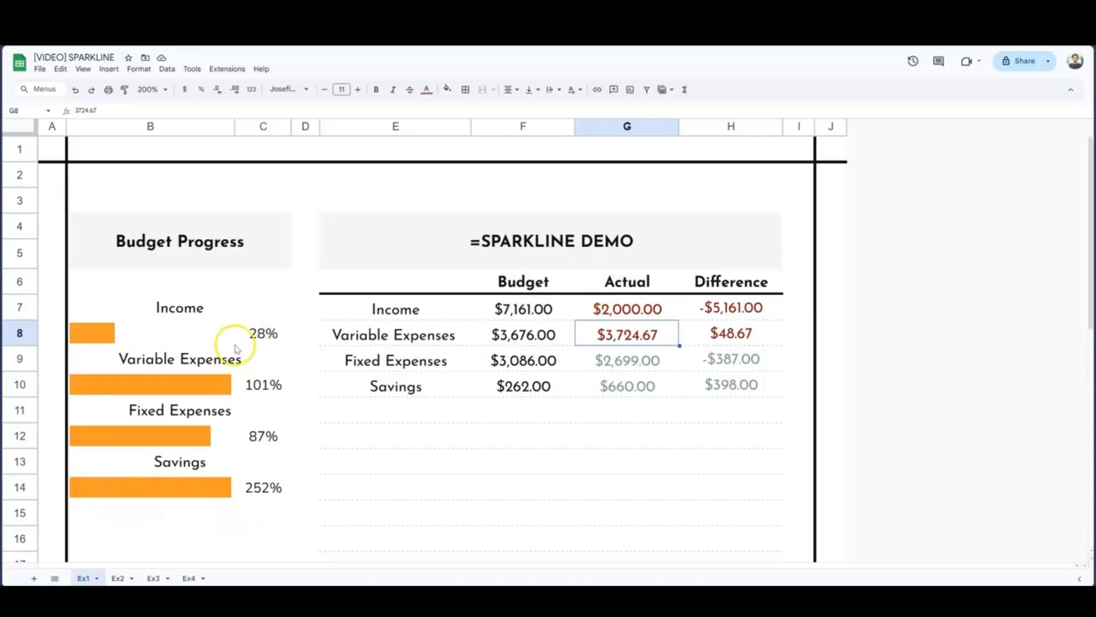
Step: Look through the example progress bars on sheets Ex2 and Ex3, ending on sheet Ex4
click(120, 579)
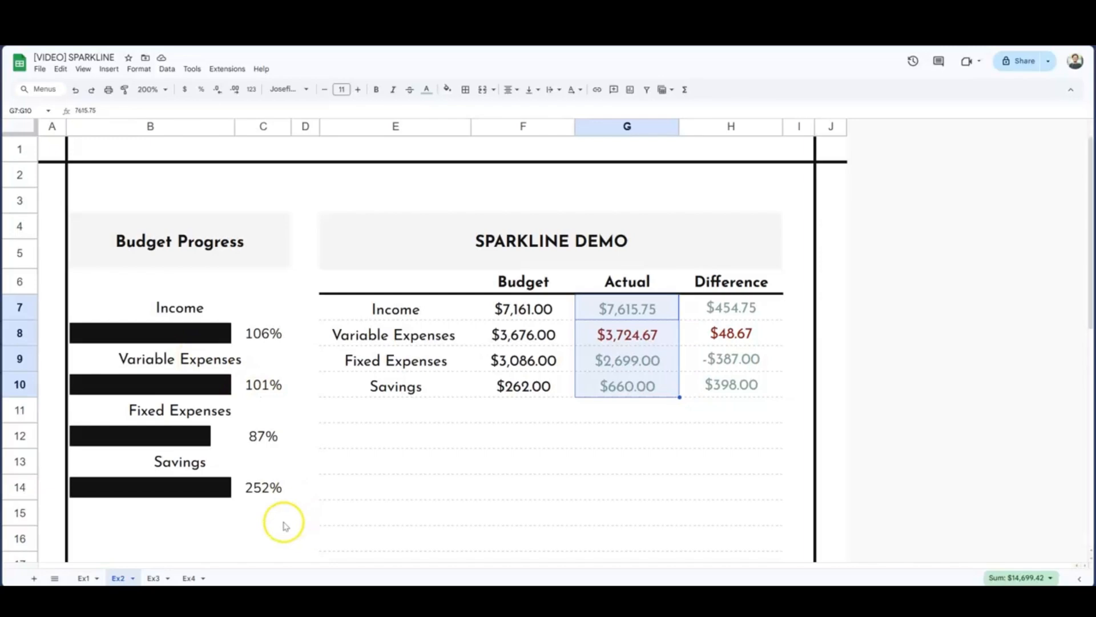
click(157, 578)
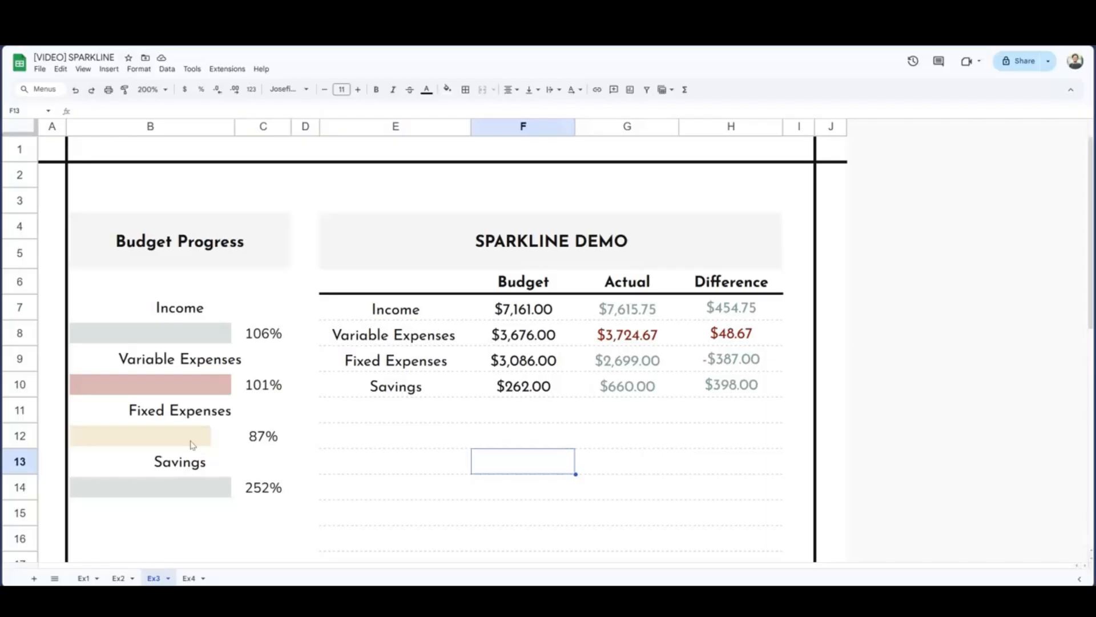
click(189, 578)
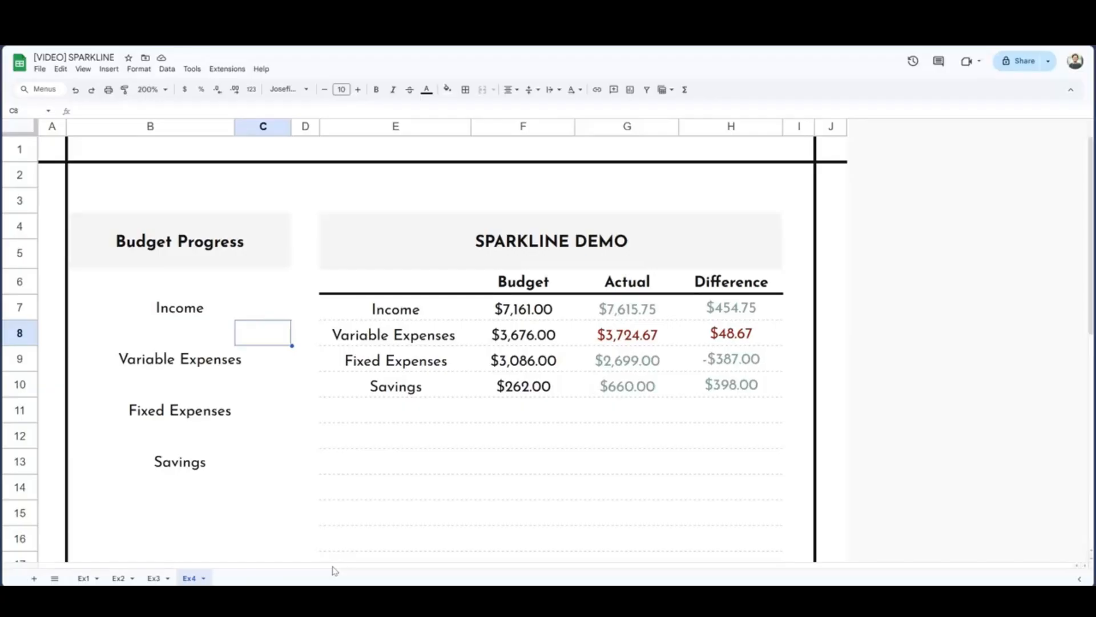
Step: Start a SPARKLINE formula in B8 under Income, using actual divided by budget (G7/F7) as its data
click(215, 332)
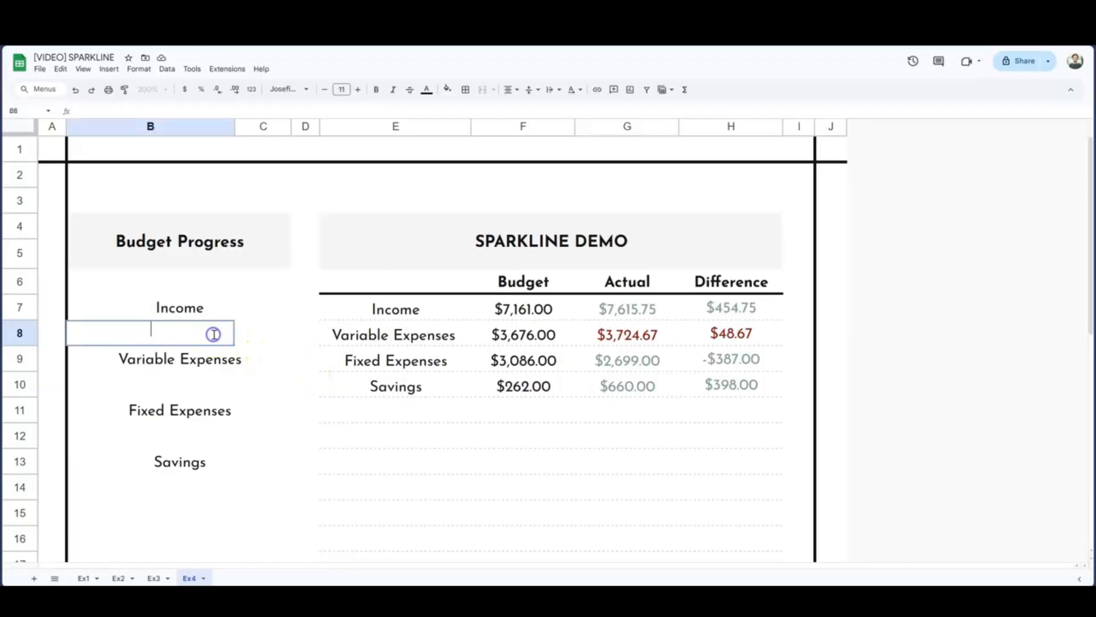
text(=SPA)
key(Tab)
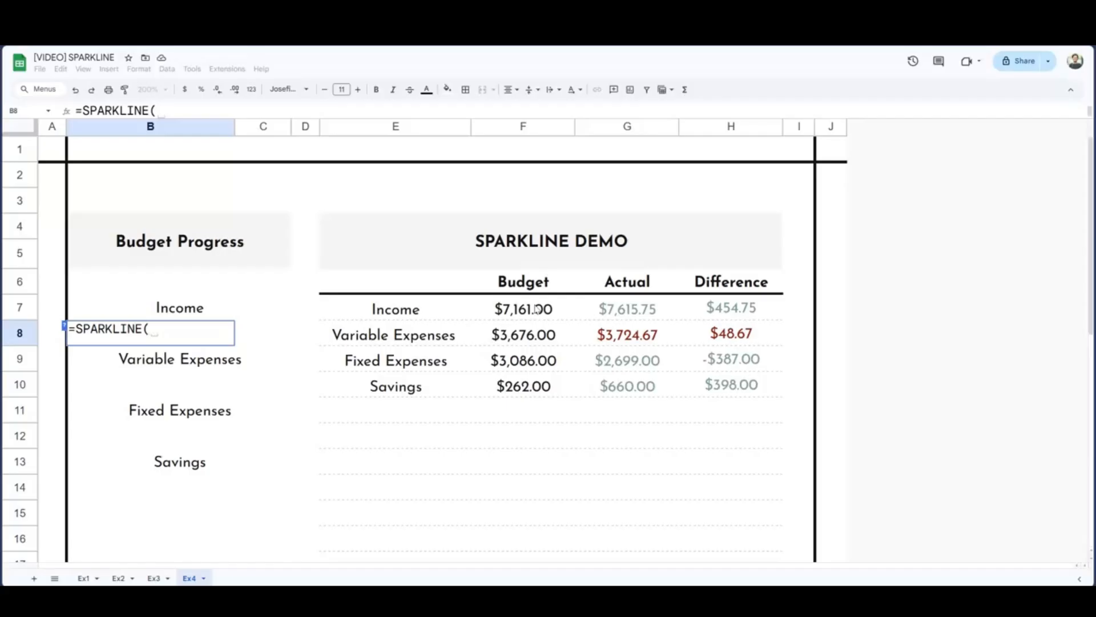
click(625, 315)
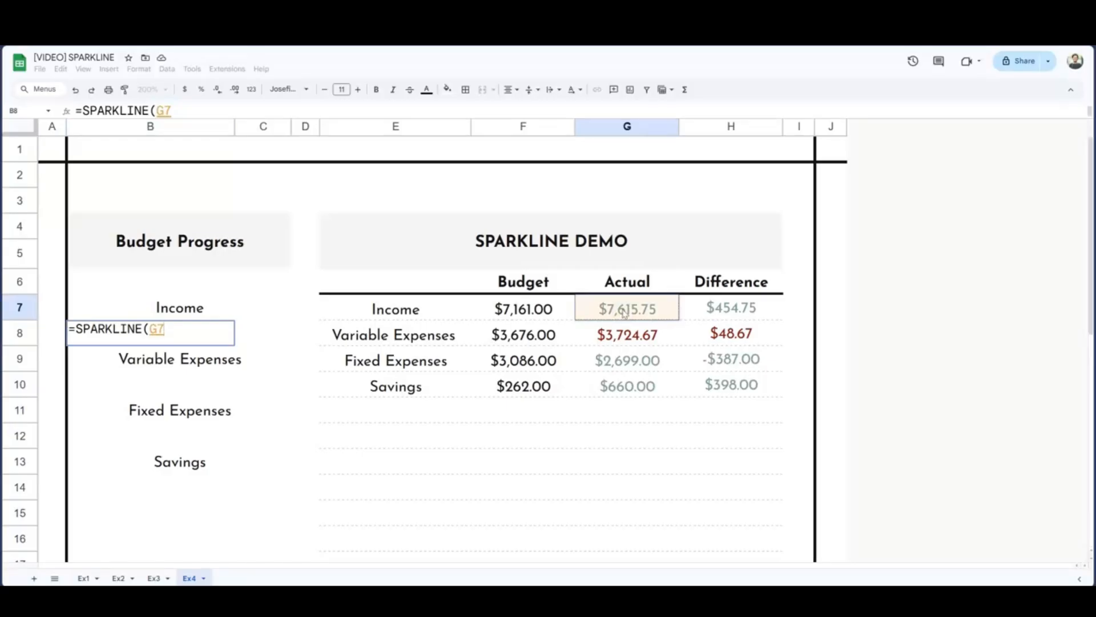
text(/)
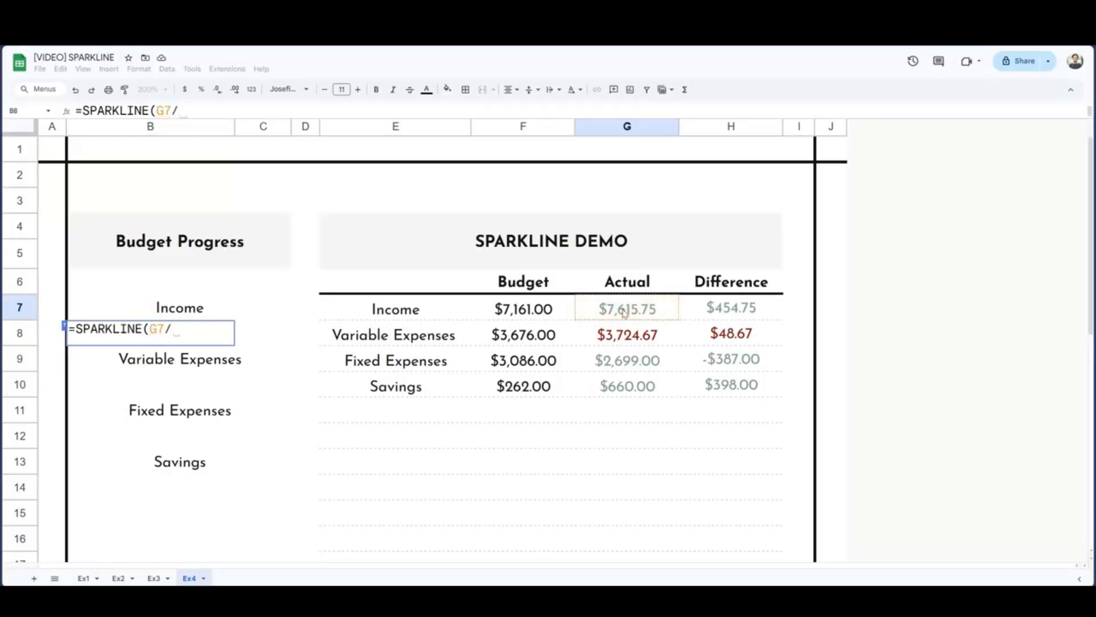
click(540, 312)
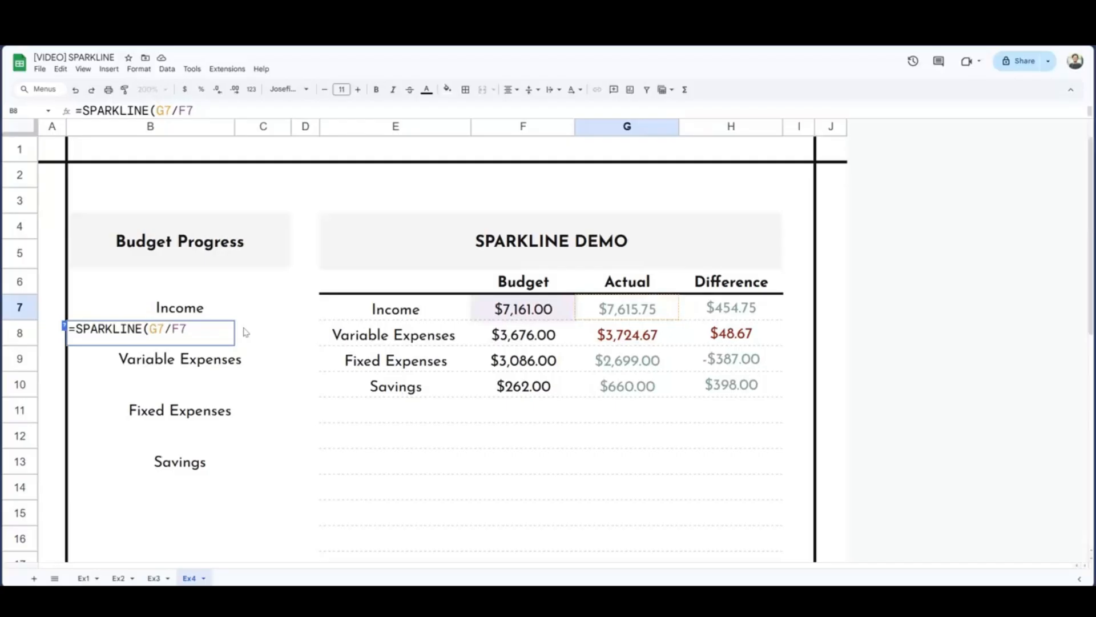
Step: Complete the Income sparkline formula with the options {"charttype","bar";"max",1} and enter it
text(,)
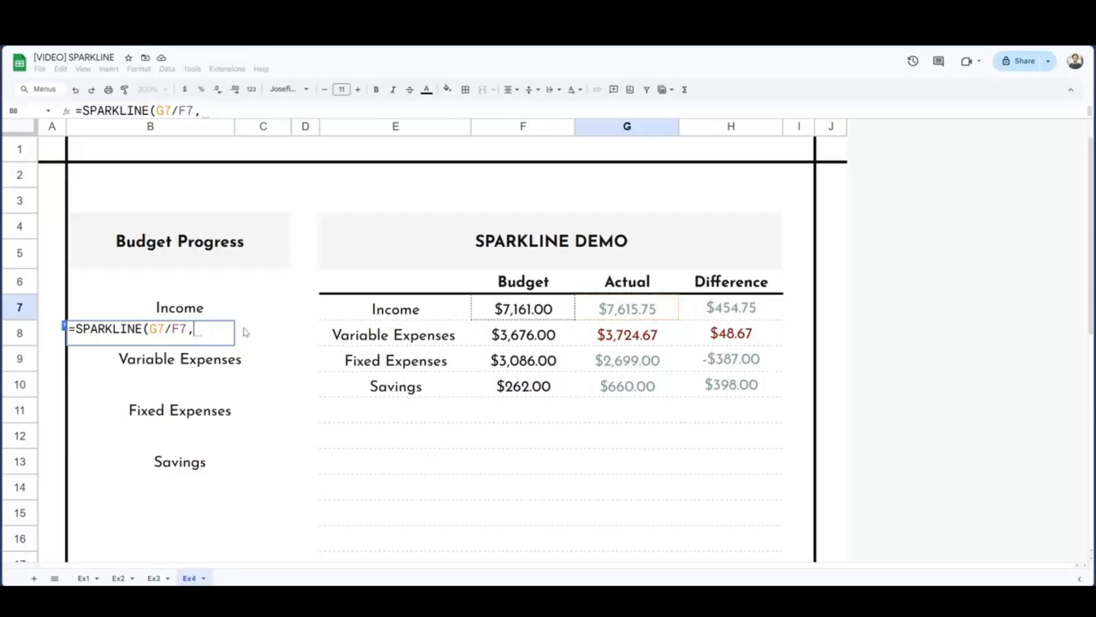
text({)
text("charttype")
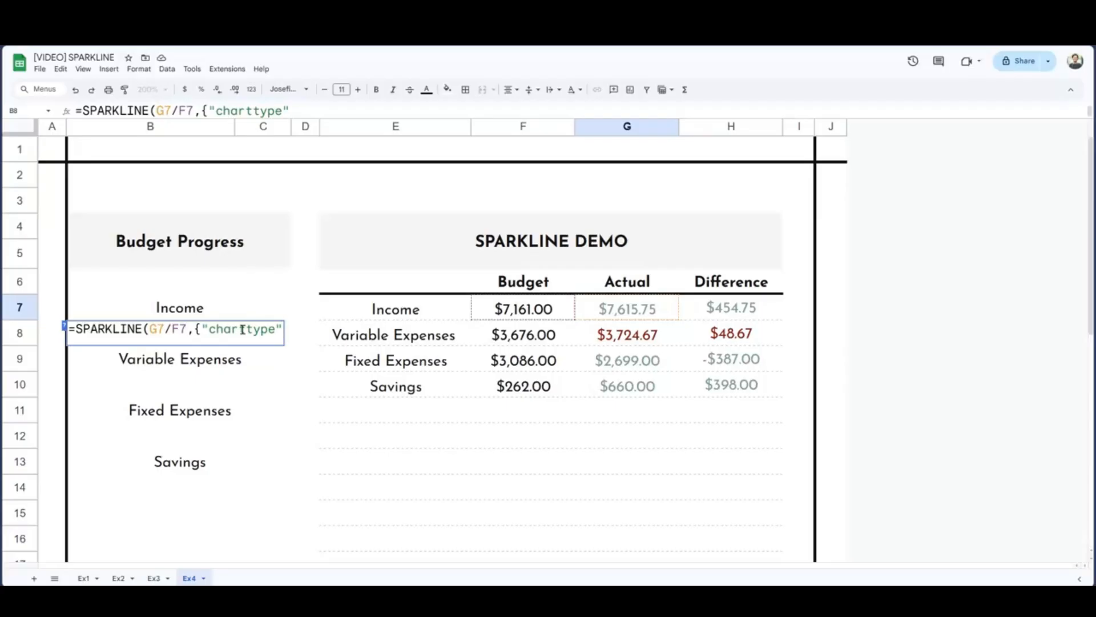
text(,)
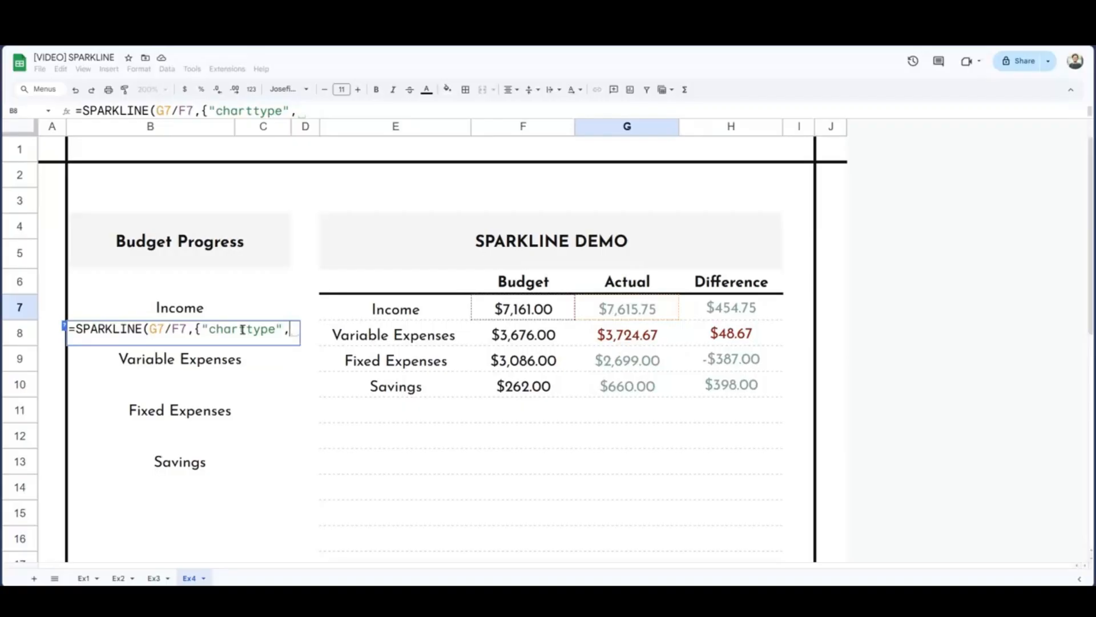
text("bar")
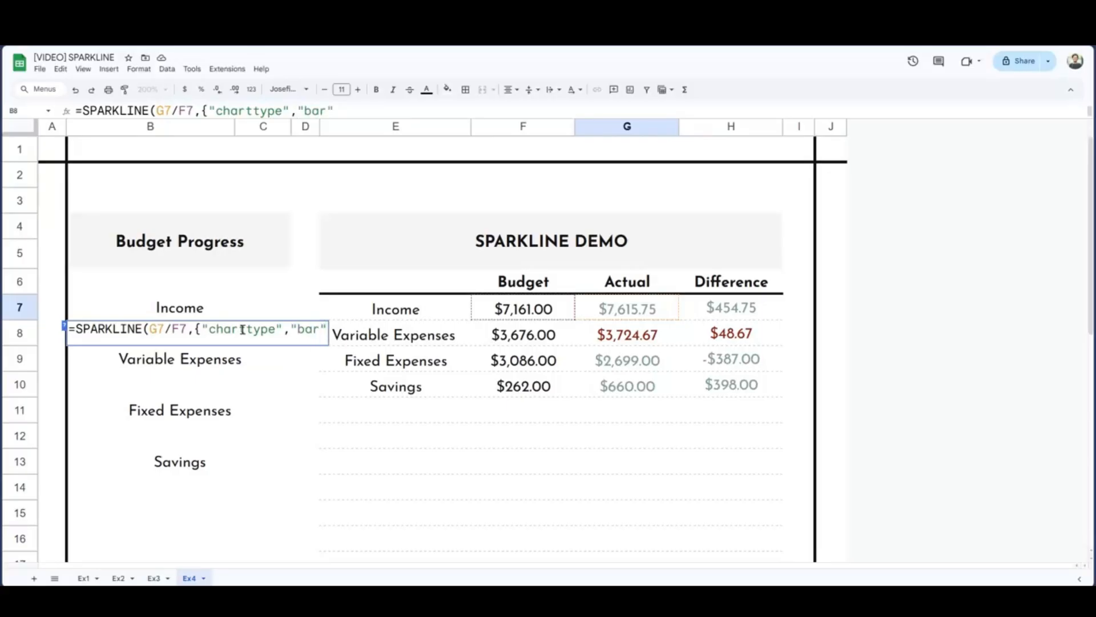
text(;)
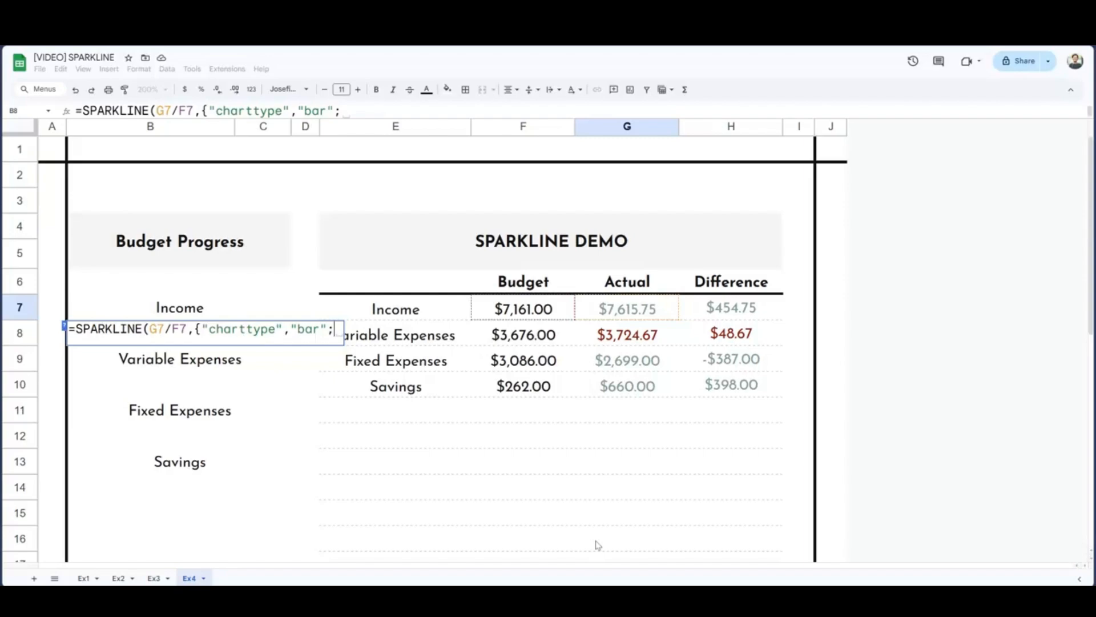
text("max",)
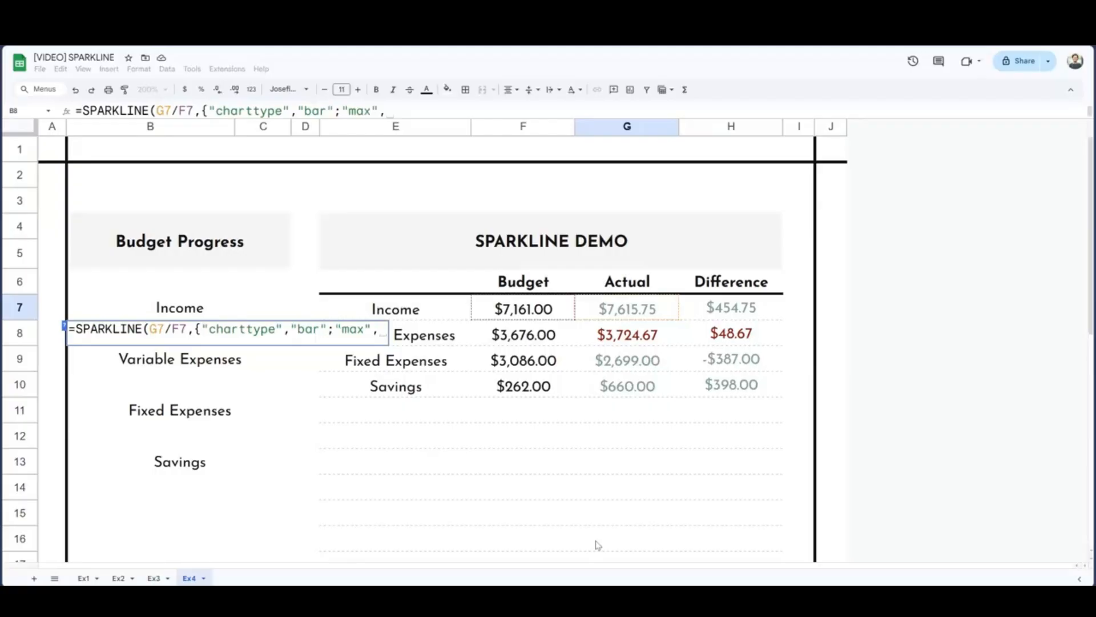
text(1)
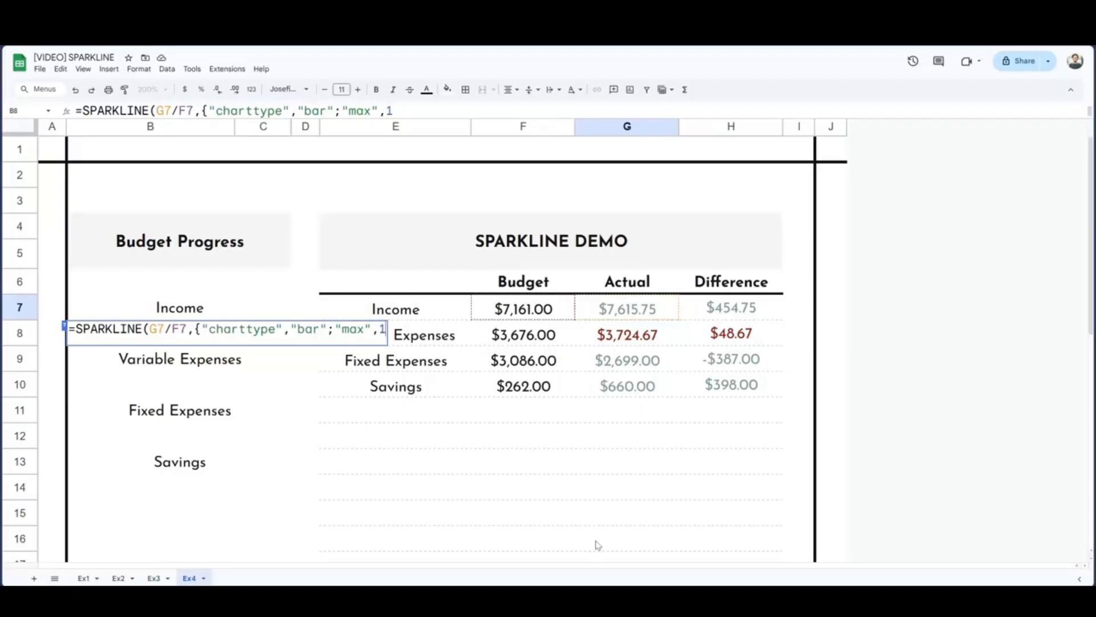
text(}))
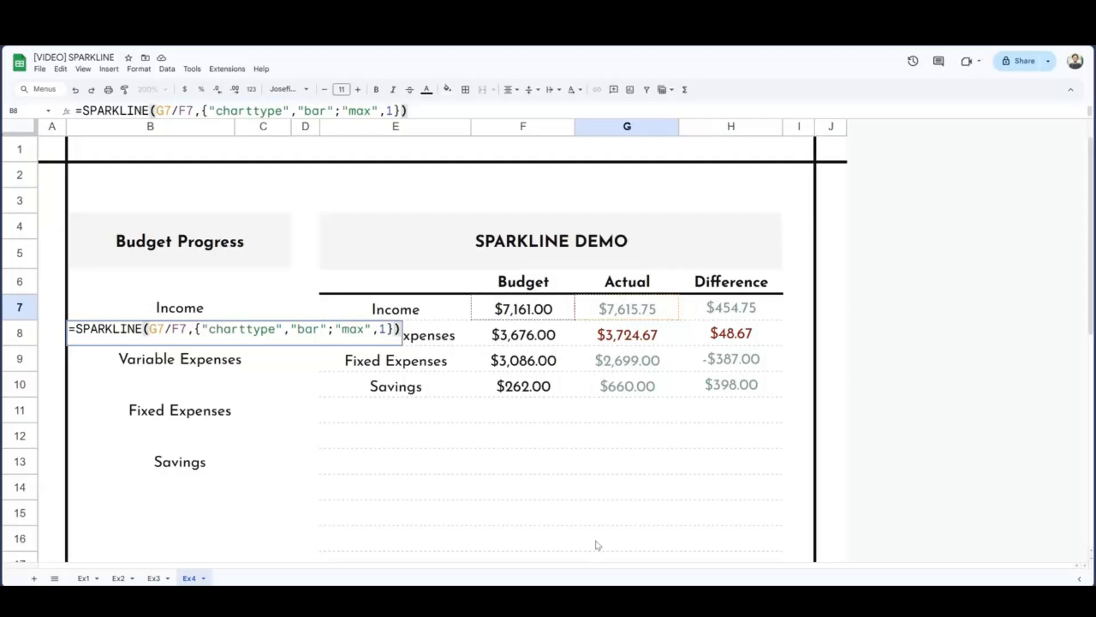
key(Return)
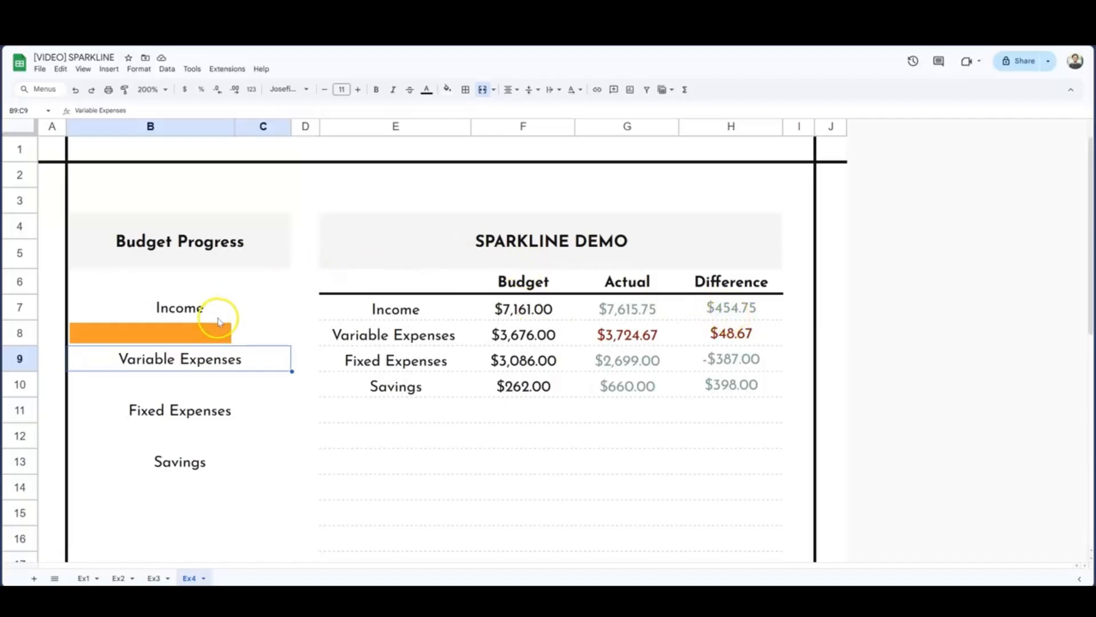
Step: Calculate the Income progress in C8 beside the bar with the formula =G7/F7
click(204, 333)
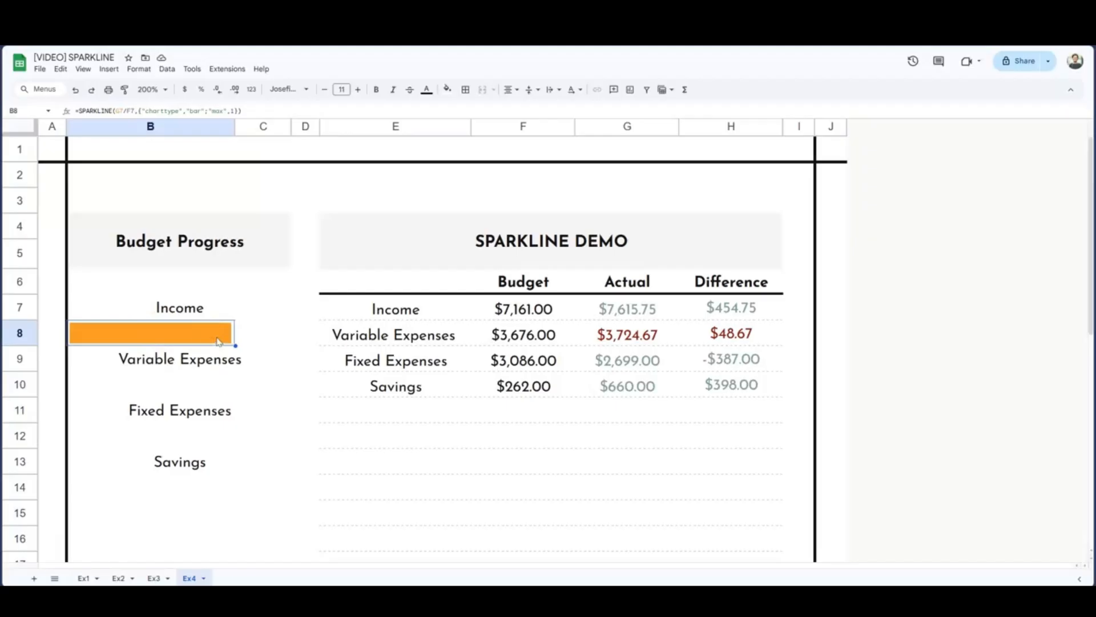
click(261, 334)
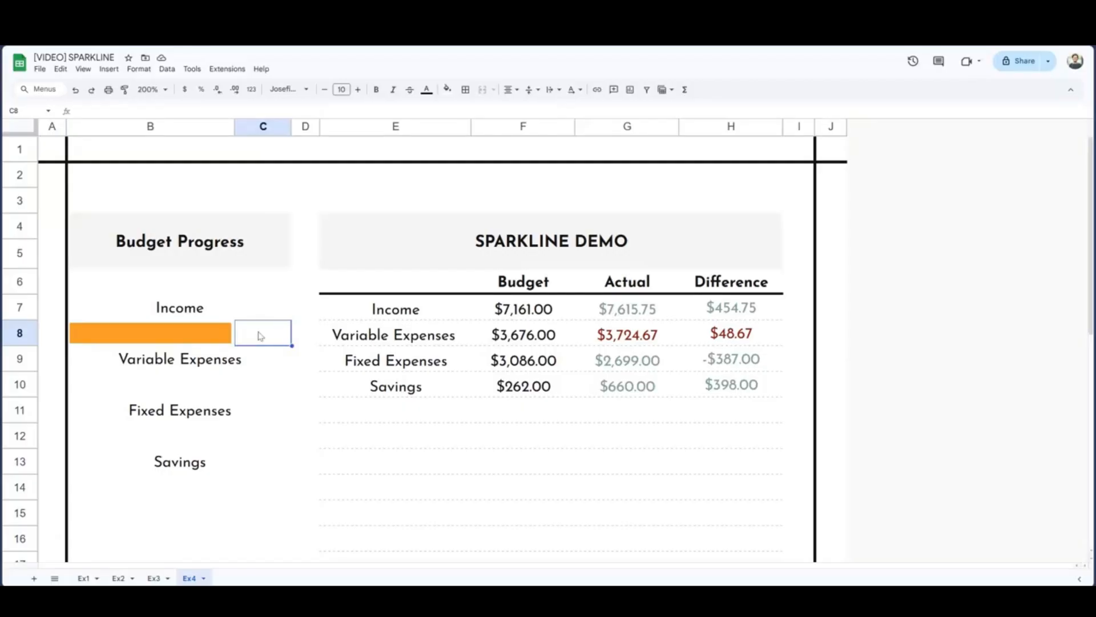
text(=)
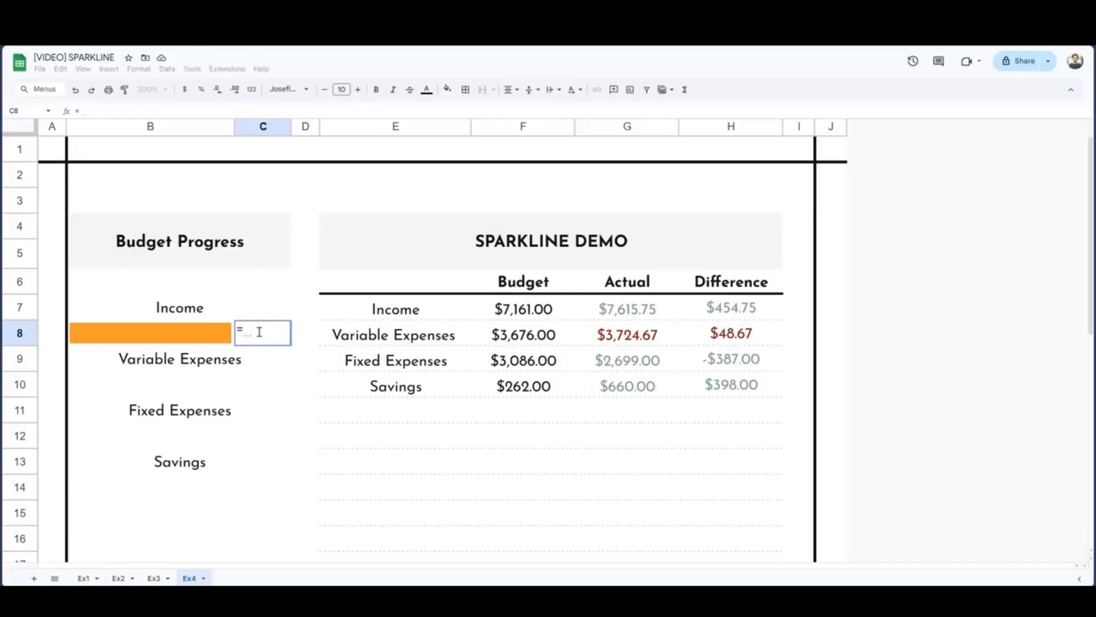
click(617, 313)
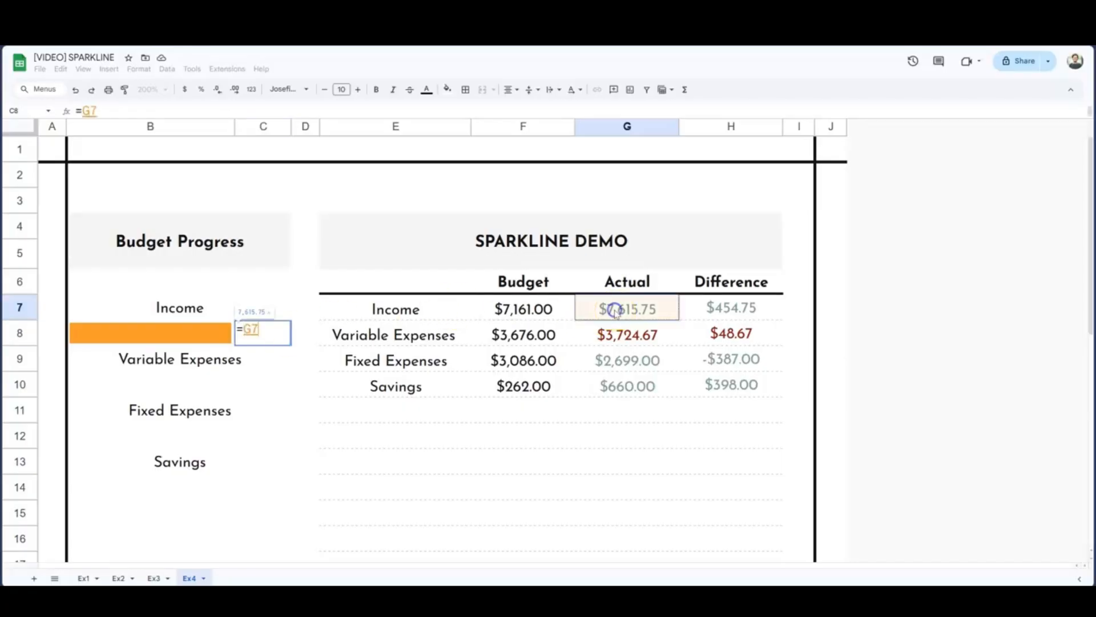
text(/)
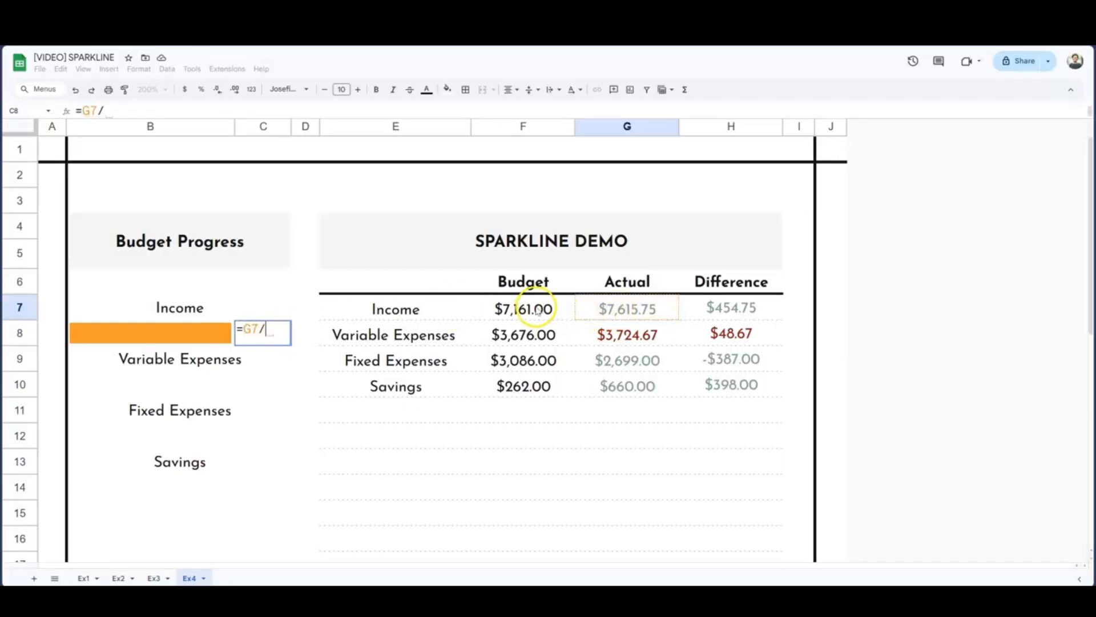
click(535, 308)
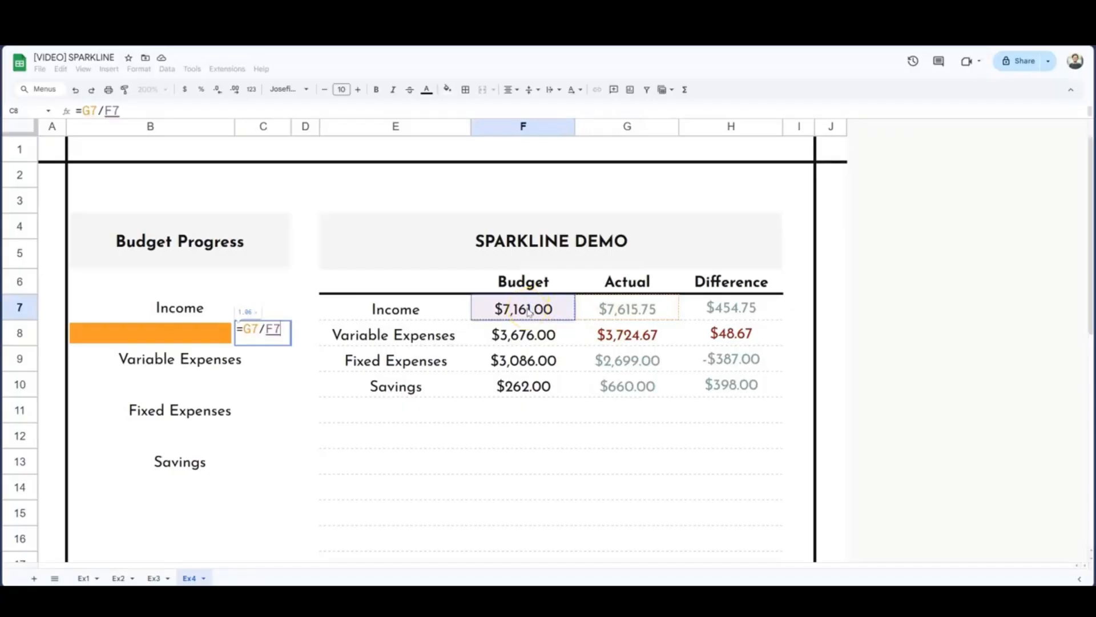
key(Return)
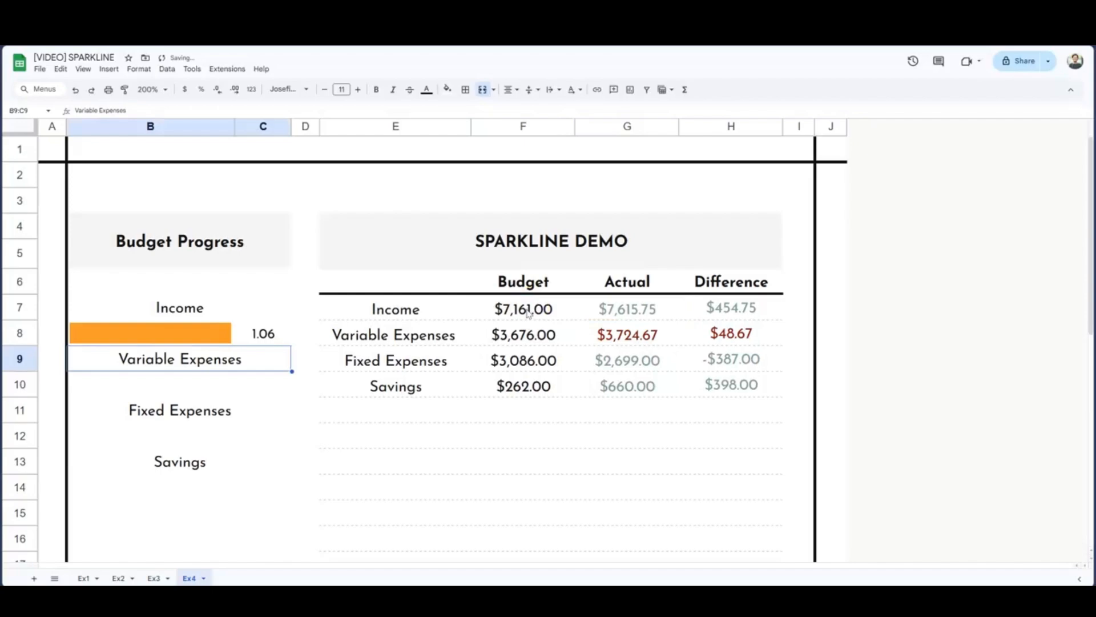
Step: Format the Income progress value in C8 as a percentage without decimal places
key(Up)
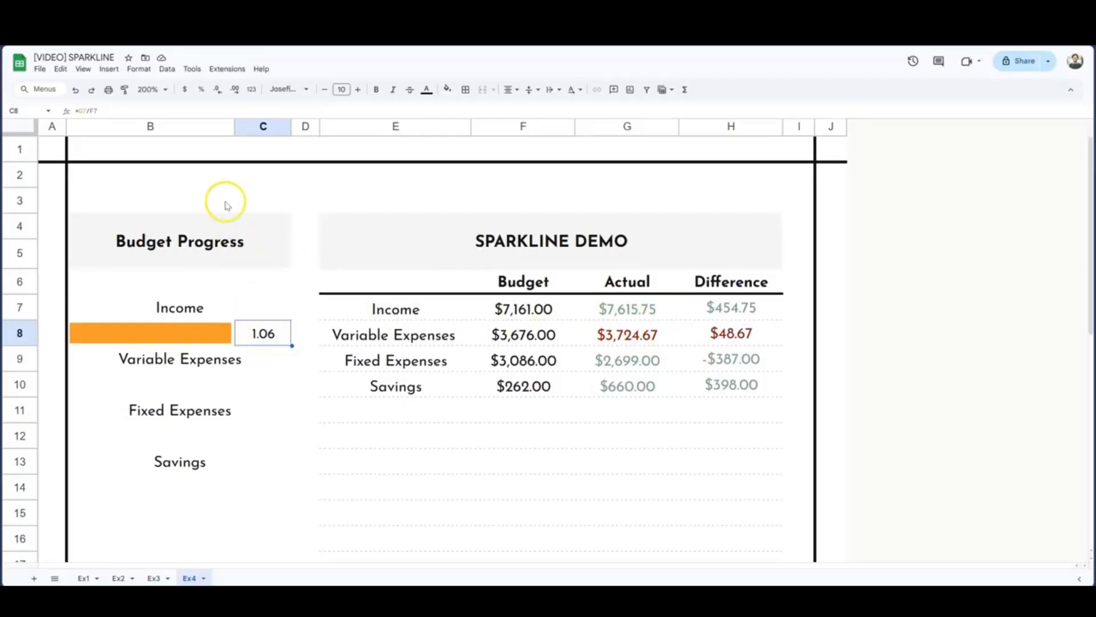
click(201, 90)
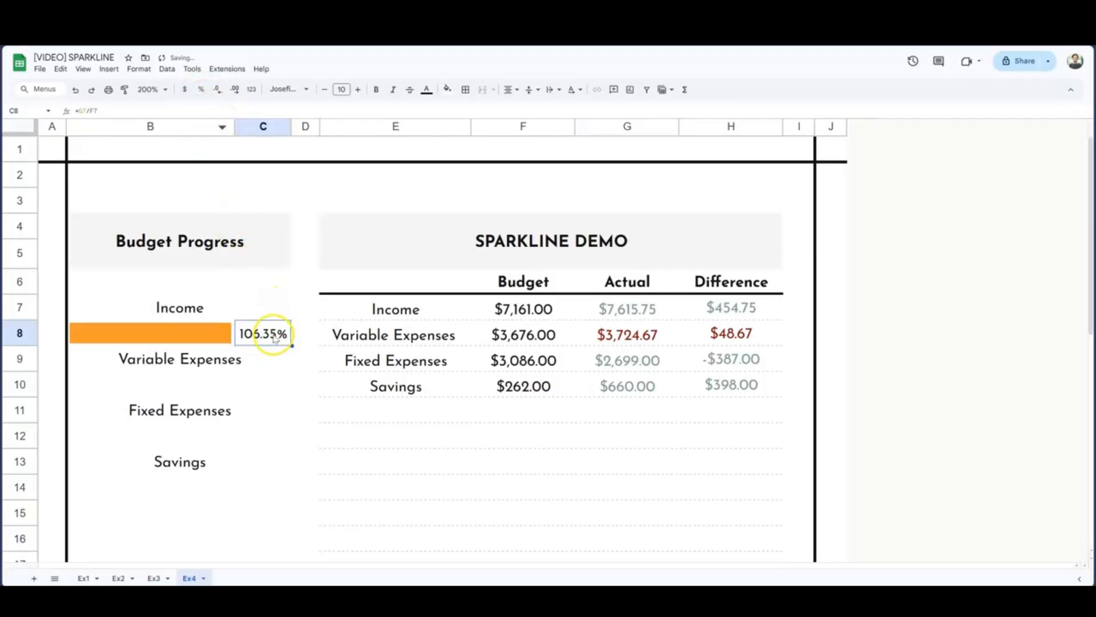
click(217, 90)
click(217, 90)
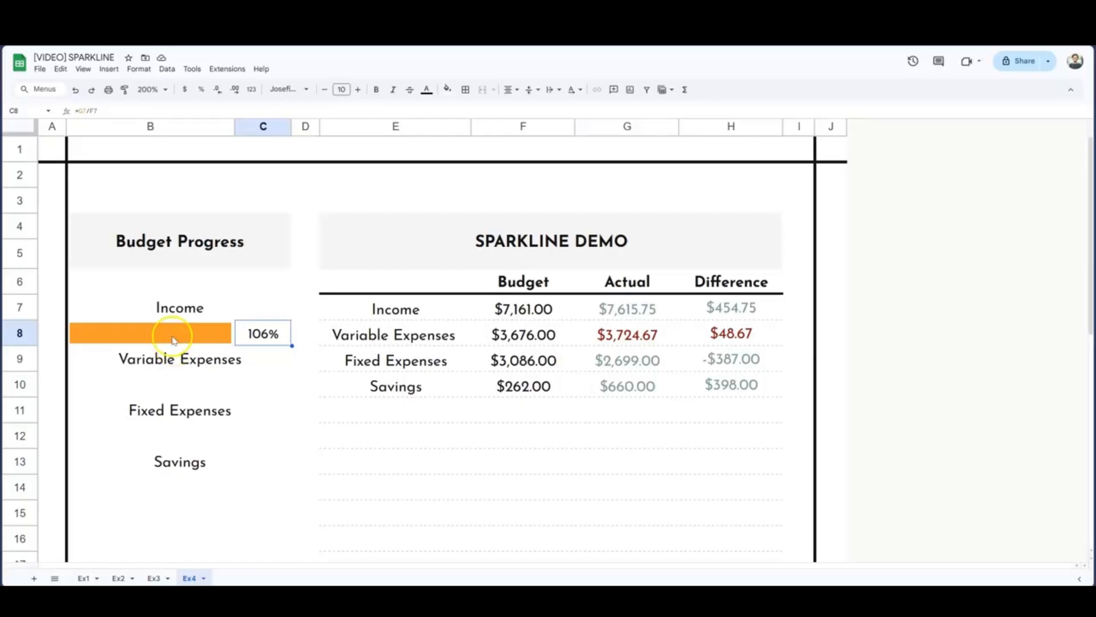
Step: Add the Variable Expenses bar in B10 with =SPARKLINE(G8/F8,{"charttype","bar";"max",1})
click(163, 383)
text(=SPARKLINE()
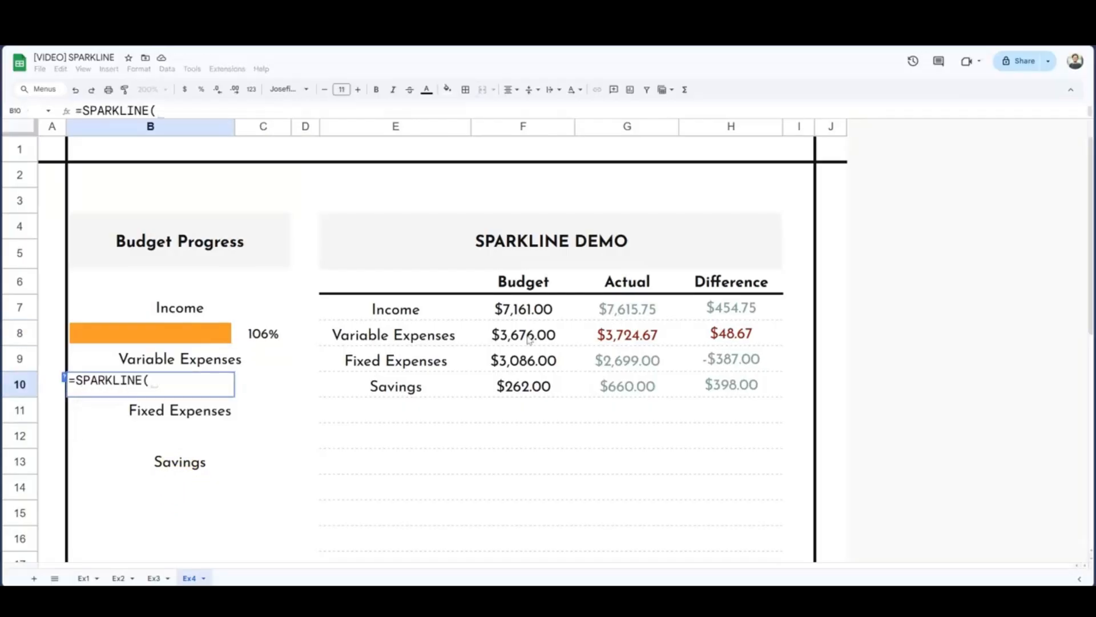
click(627, 334)
text(/)
click(550, 338)
text(,{"charttype","bar";"max"m1)
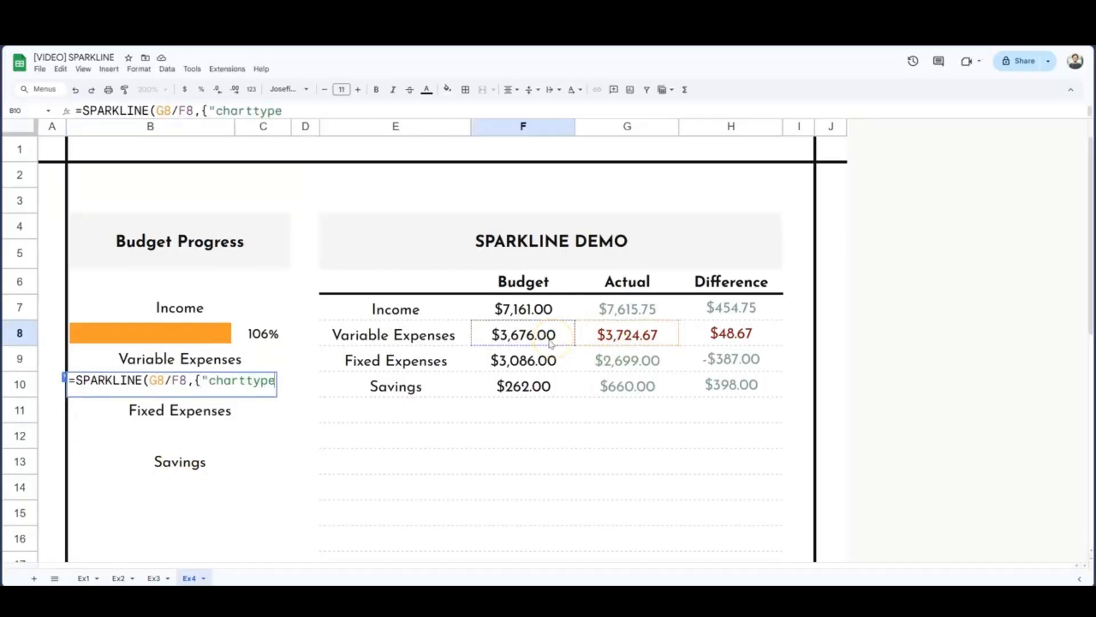
key(BackSpace)
key(BackSpace)
text(,1}))
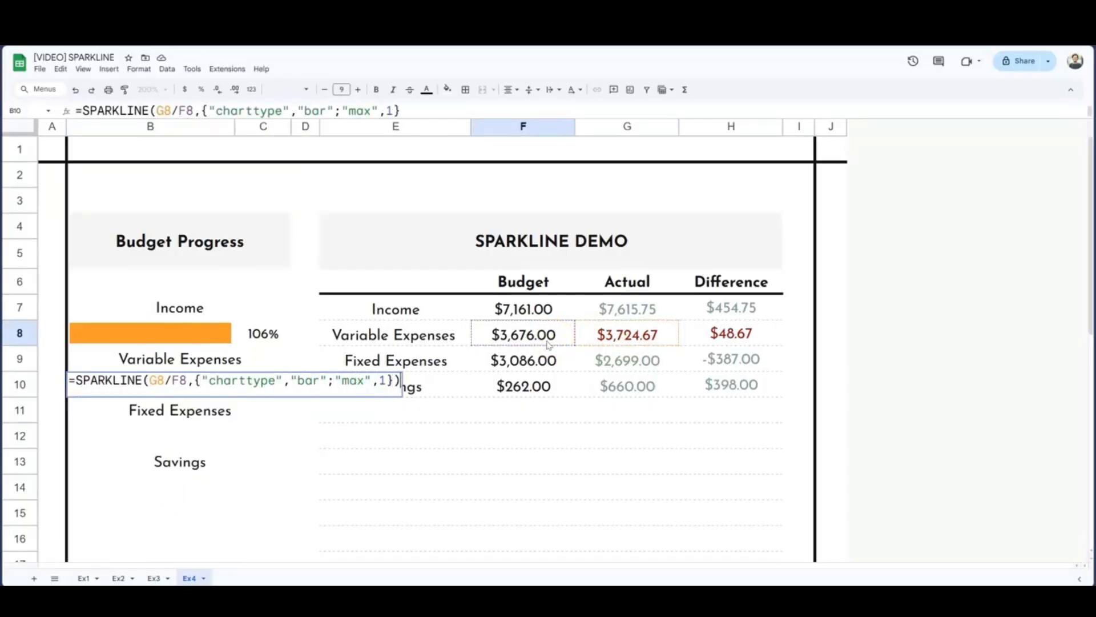
key(Tab)
Step: Calculate the Variable Expenses progress in C10 with =G8/F8 and format it as a percentage without decimals
text(=)
click(612, 332)
text(/)
click(555, 335)
key(Return)
click(201, 89)
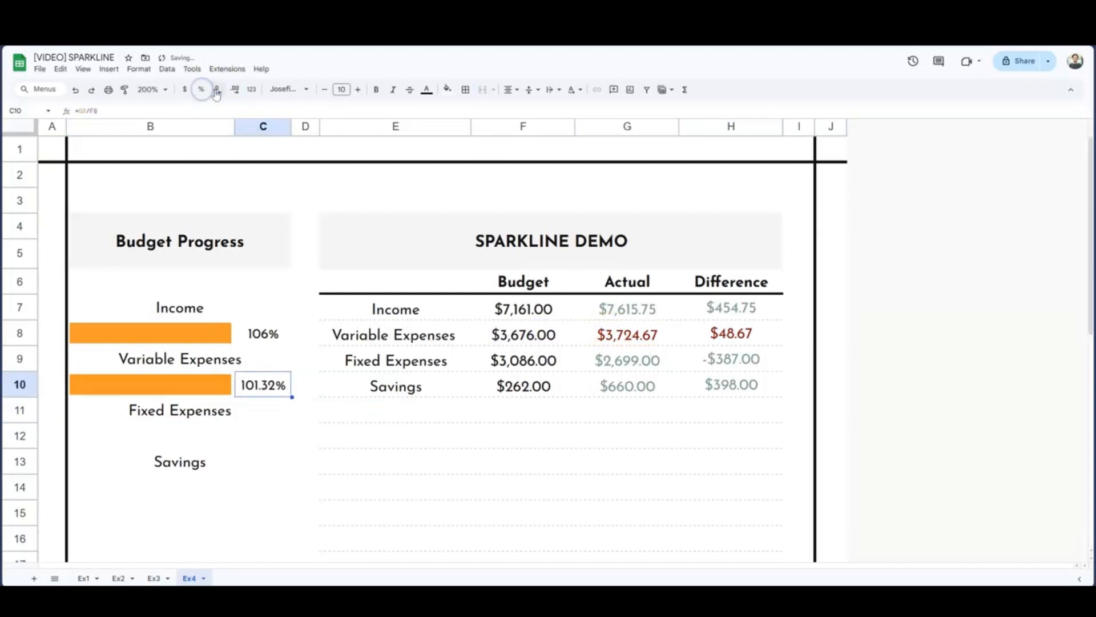
click(217, 89)
click(217, 89)
Step: Add the Fixed Expenses bar in B12 with =SPARKLINE(G9/F9,{"charttype","bar";"max",1})
click(169, 432)
text(=SPARKLINE()
click(634, 360)
text(/)
click(496, 370)
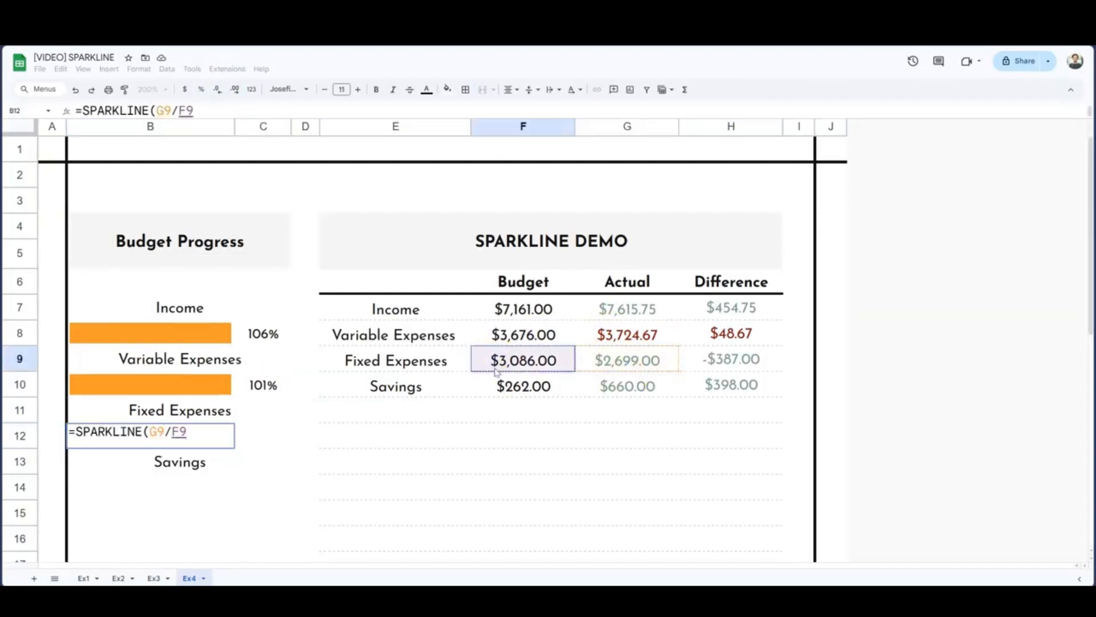
text(,{"charttype","bar";"max",1}))
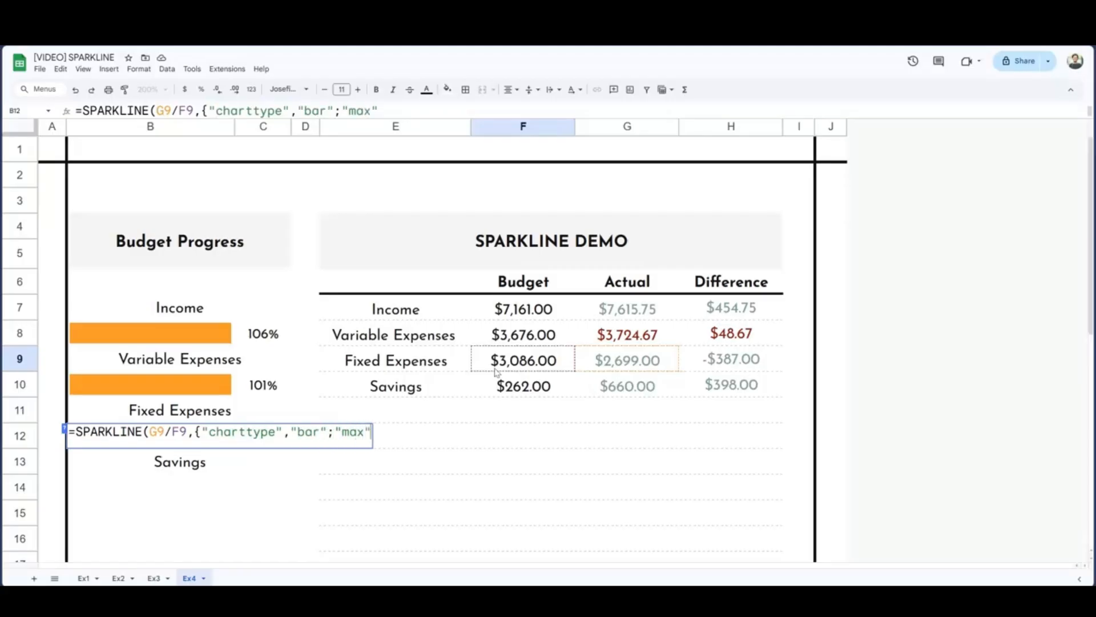
key(Tab)
Step: Calculate the Fixed Expenses progress in C12 with =G9/F9 and format it as a percentage without decimals
text(=)
click(645, 359)
text(/)
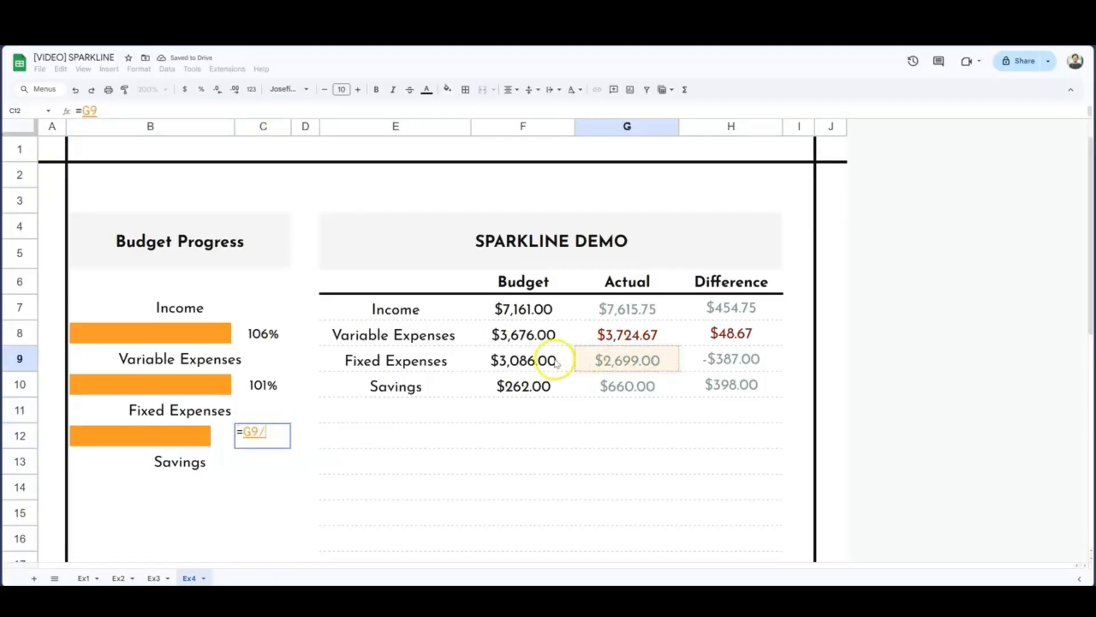
click(557, 360)
key(ctrl+Return)
click(201, 89)
double_click(218, 90)
Step: Add the Savings bar in B14 with =SPARKLINE(G10/F10,{"charttype","bar";"max",1})
click(171, 487)
text(=SPARKLINE()
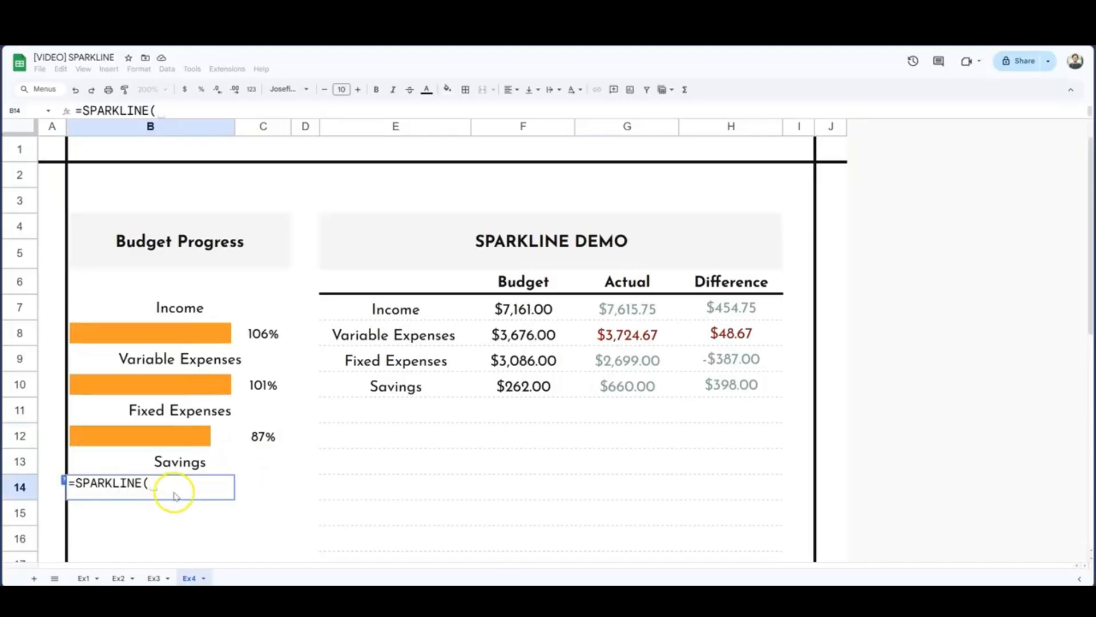
click(613, 386)
text(/)
click(525, 388)
text(,)
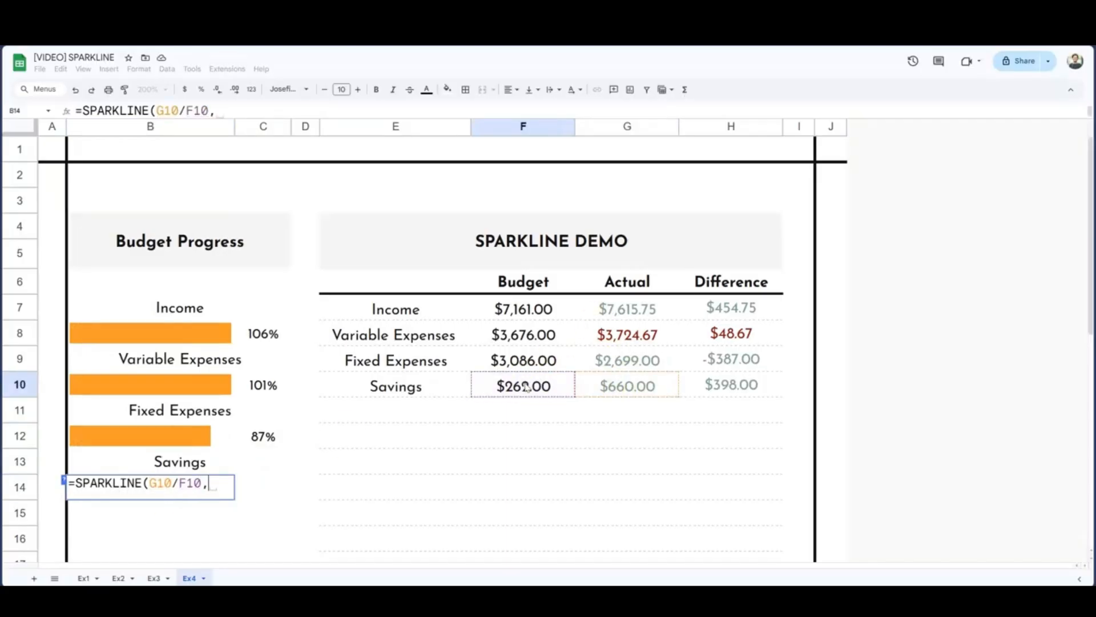
text({"charttype","bar";"ma)
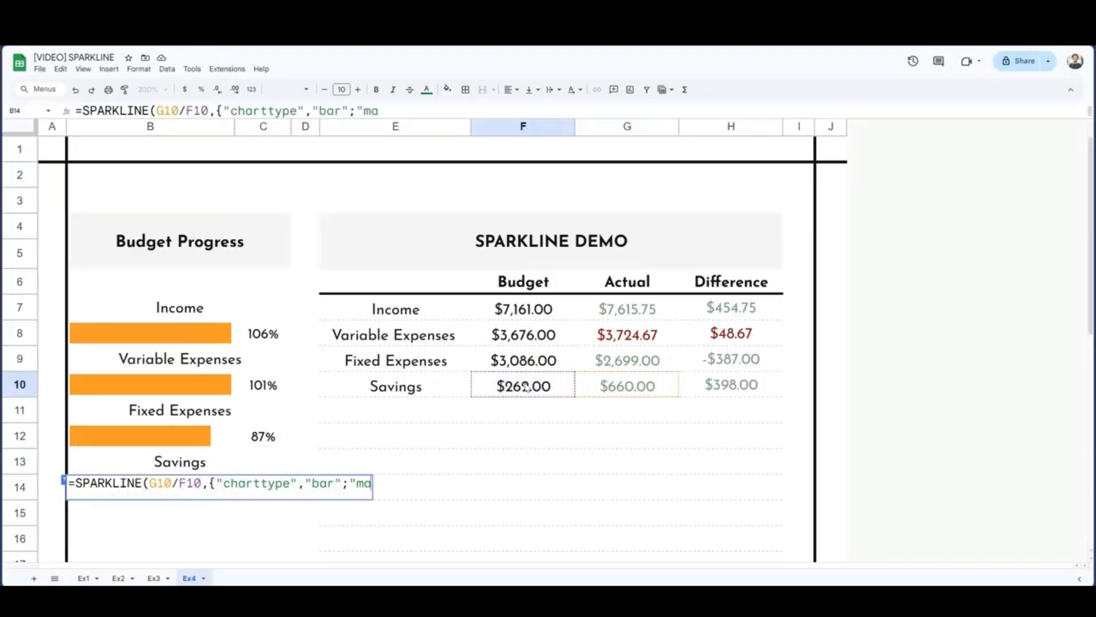
text(x",1}))
key(Tab)
Step: Calculate the Savings progress in C14 with =G10/F10 and format it as a percentage without decimals
text(=)
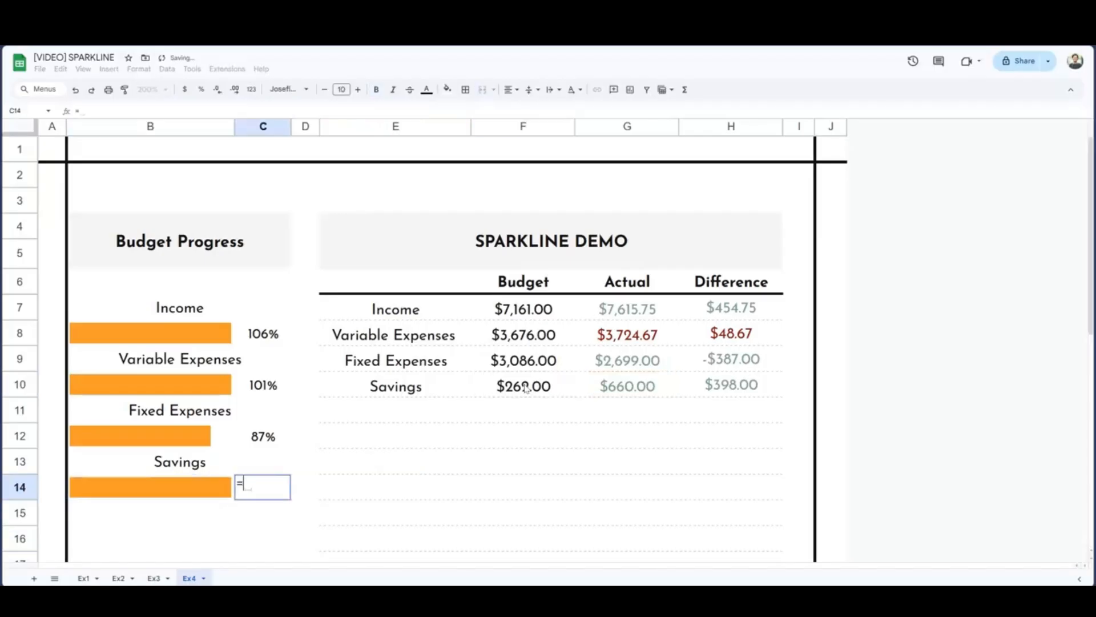
click(636, 386)
text(/)
click(545, 390)
key(Return)
click(262, 487)
click(201, 89)
click(217, 89)
click(218, 89)
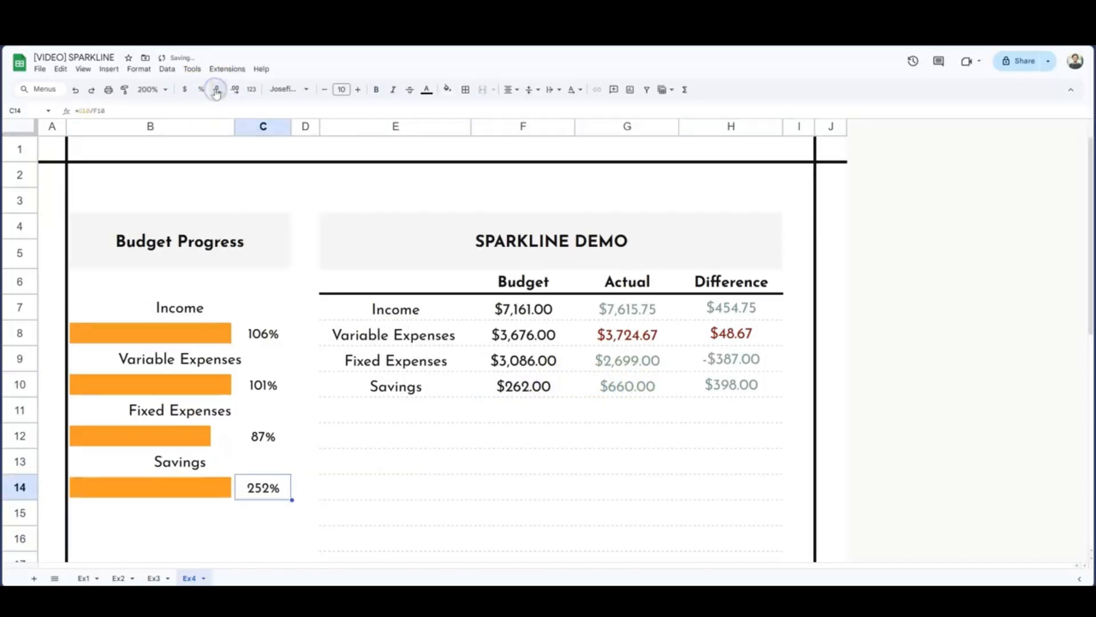
click(279, 512)
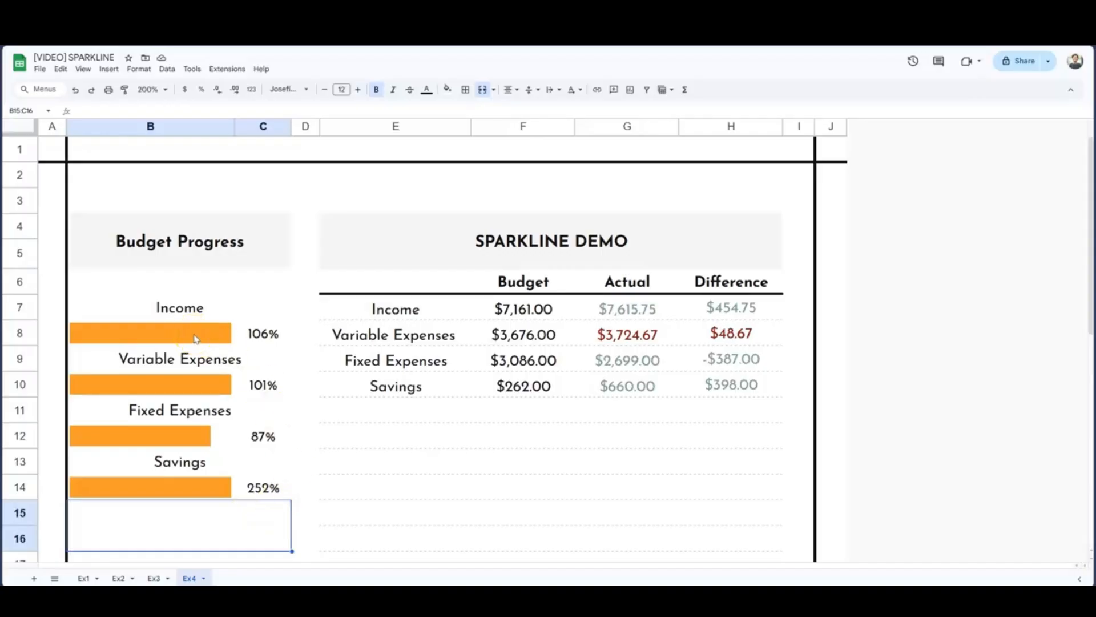
Step: Try coloring the Income bar in B8 by adding the option "color1","black" to its SPARKLINE formula, and undo it
double_click(194, 338)
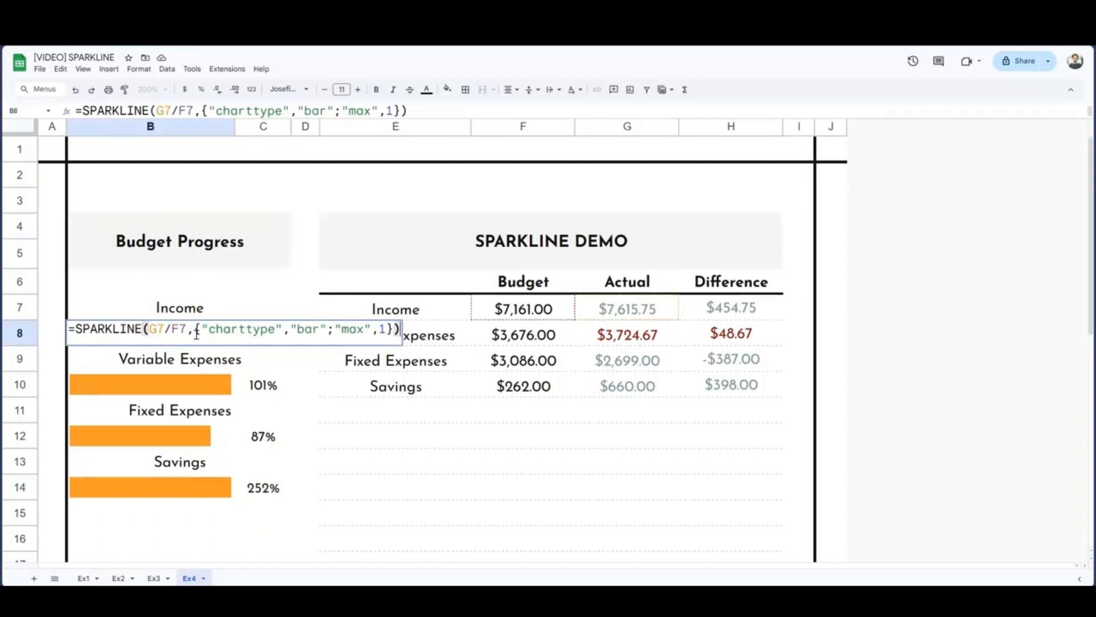
click(387, 330)
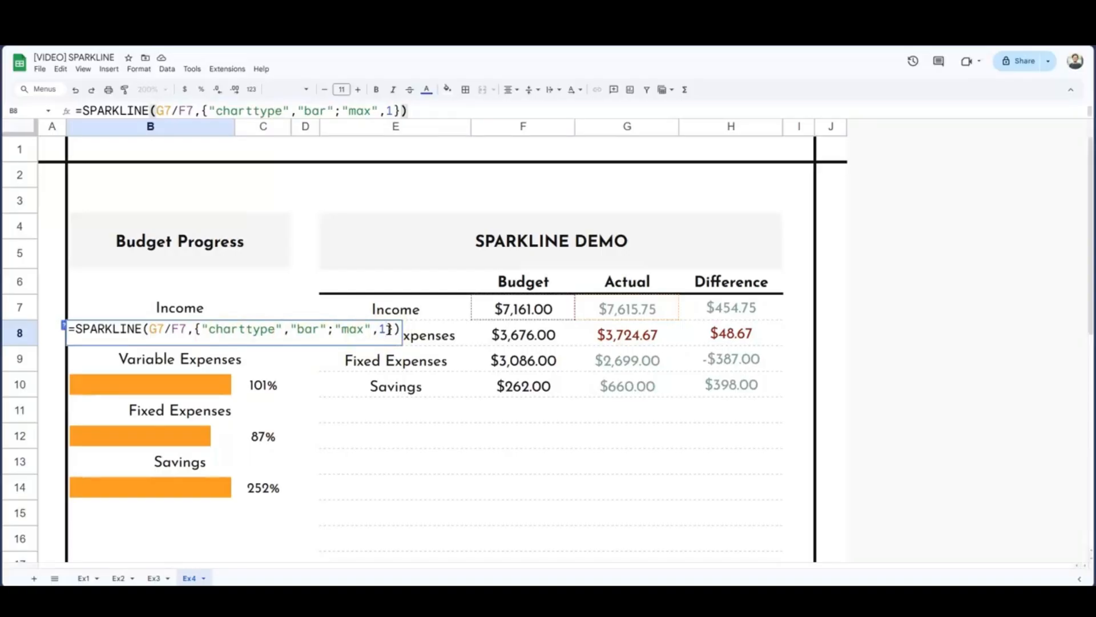
click(388, 330)
text(; )
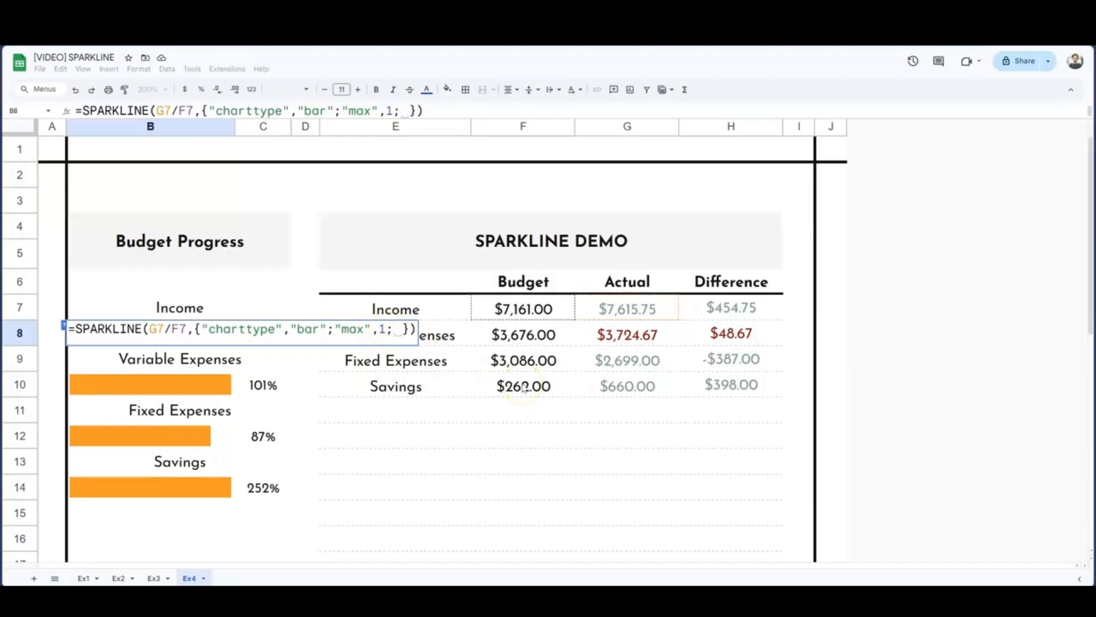
text("color1")
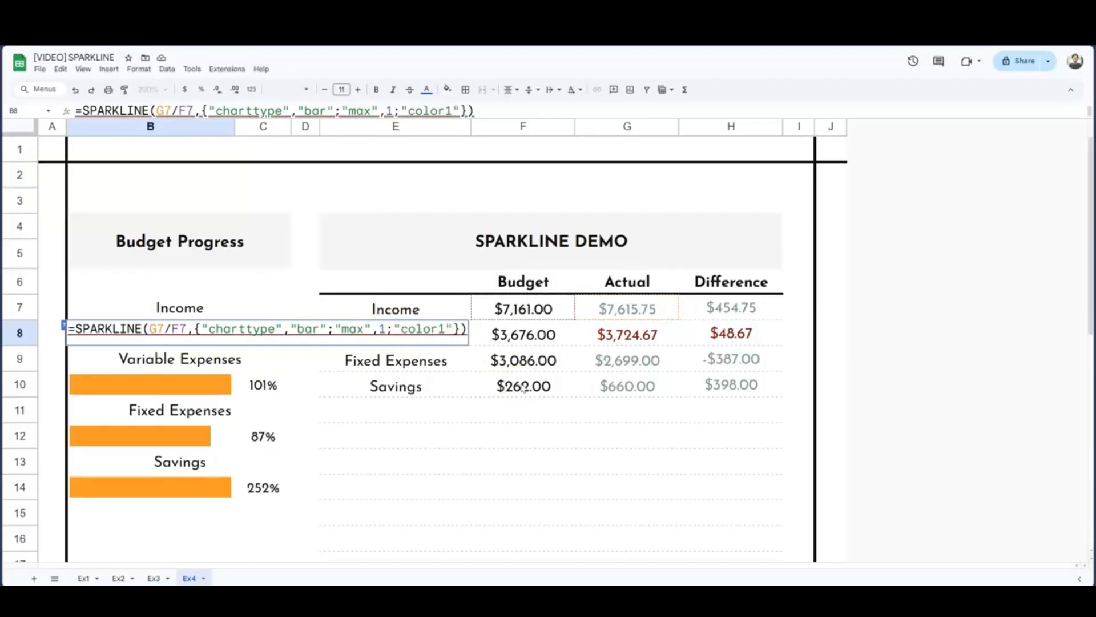
text(,)
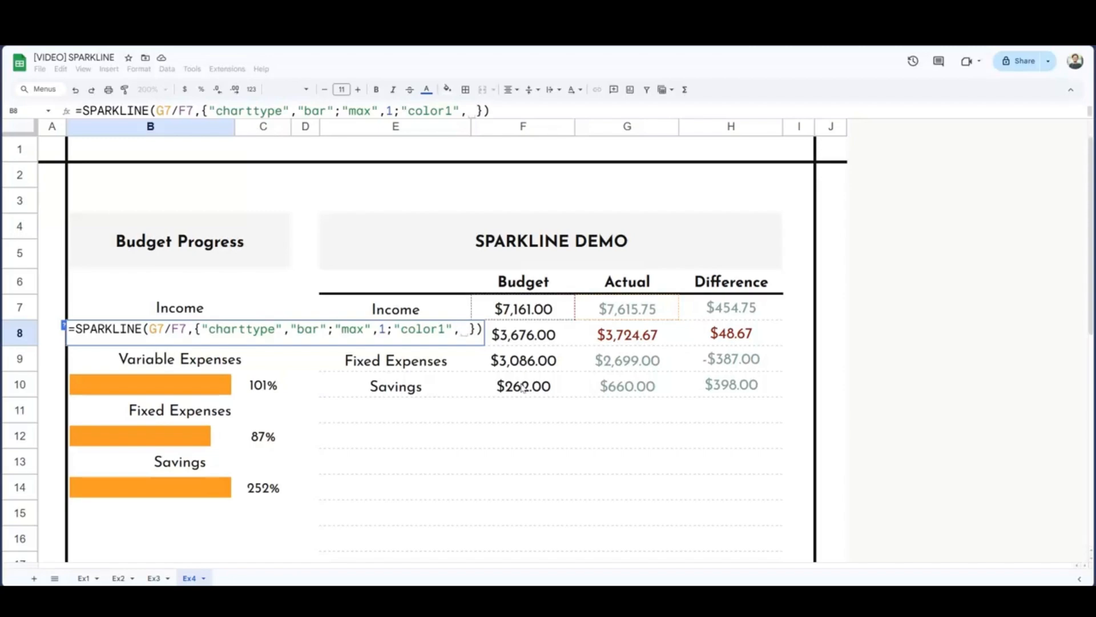
text("black")
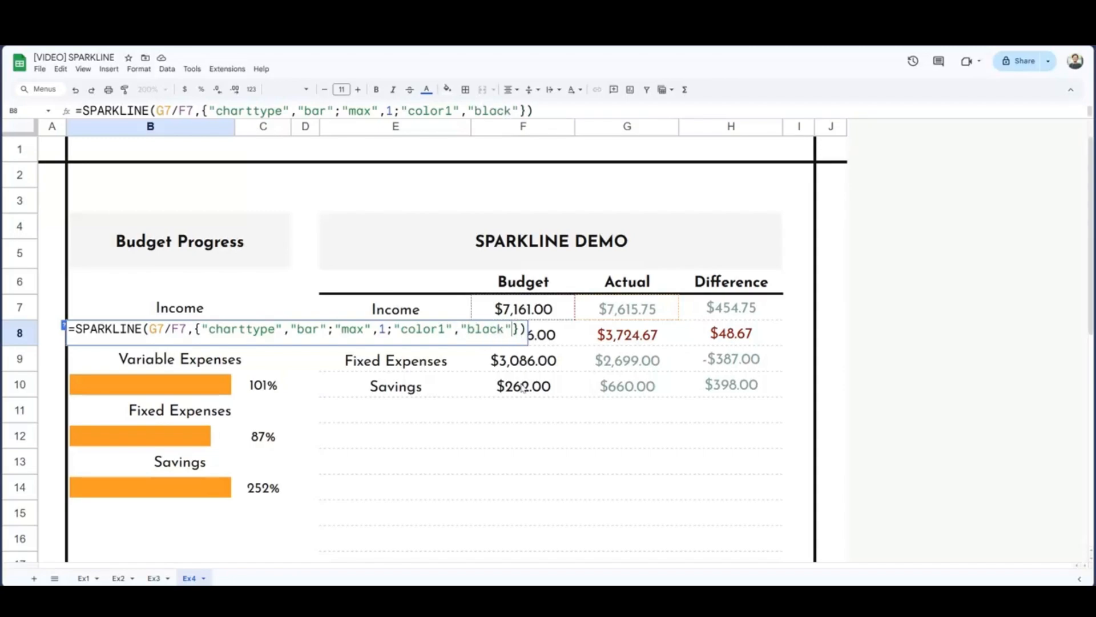
key(Return)
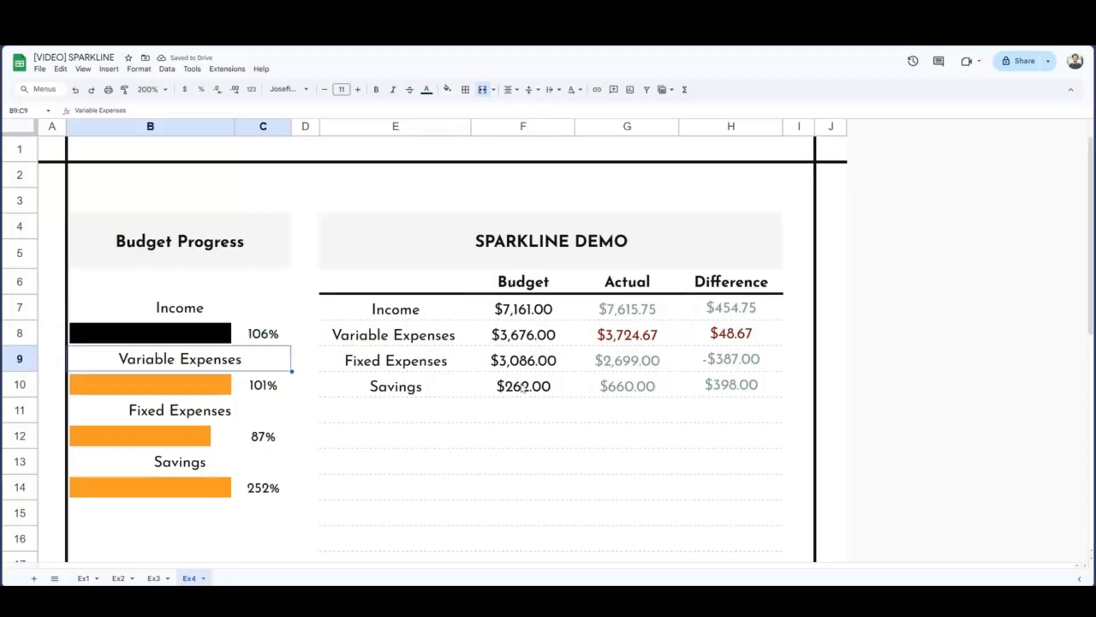
key(ctrl+z)
Step: Color the Income bar in B8 with a hex code by adding ;"color1","#000000" to its SPARKLINE options
key(Return)
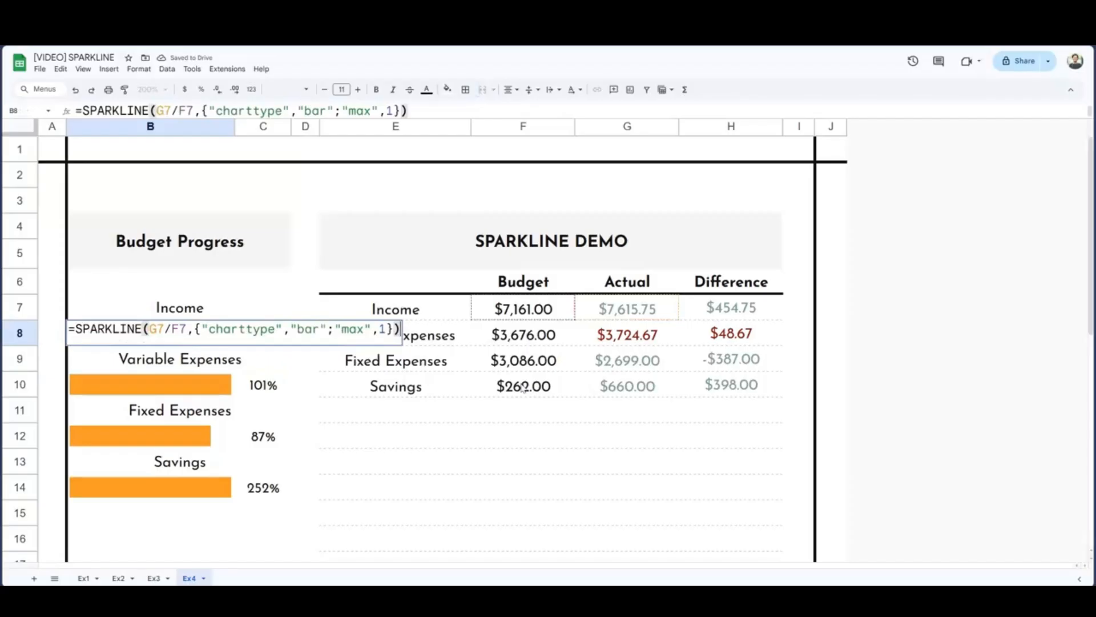
key(Left)
key(Left)
text(;"color1","#000000")
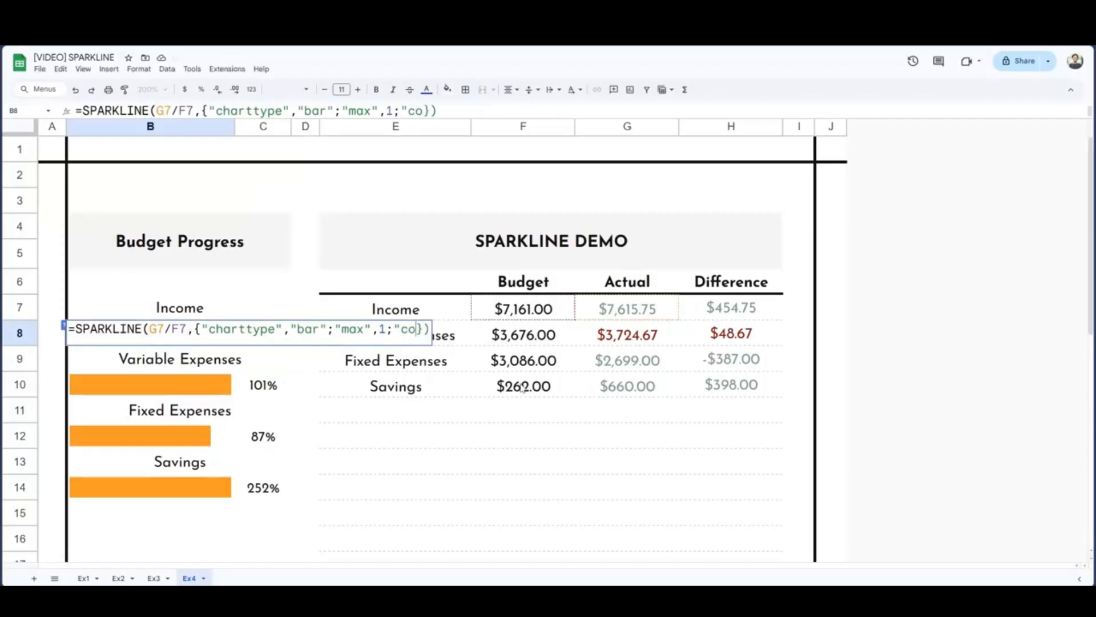
key(Return)
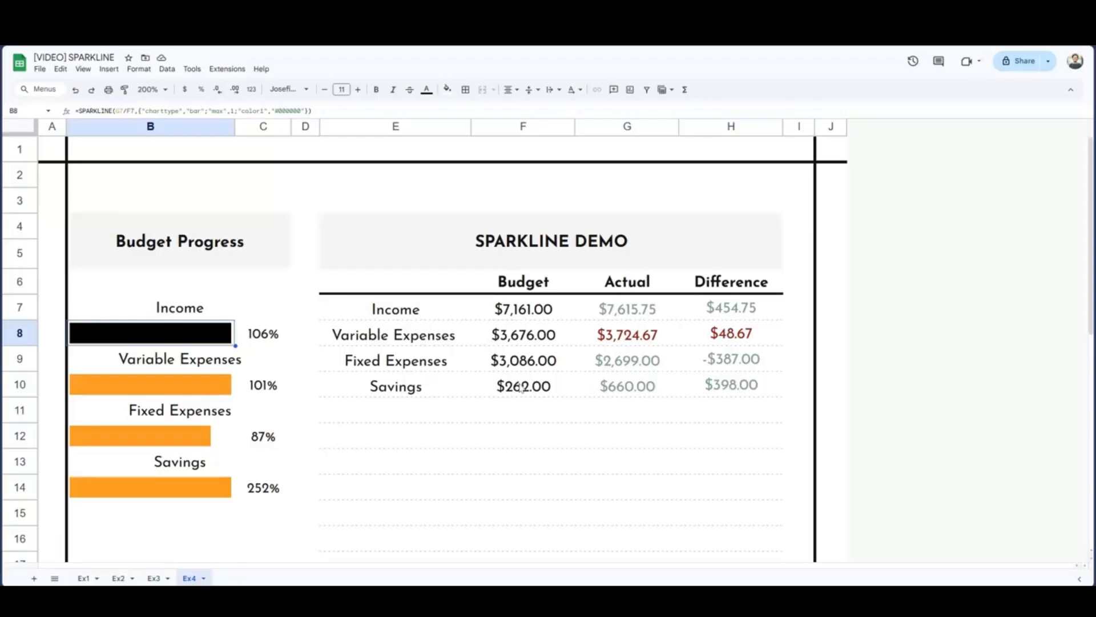
Step: Color the Variable Expenses bar in B10 black by adding the "color1" option to its SPARKLINE formula
key(Down)
key(Down)
key(Return)
key(Left)
key(Left)
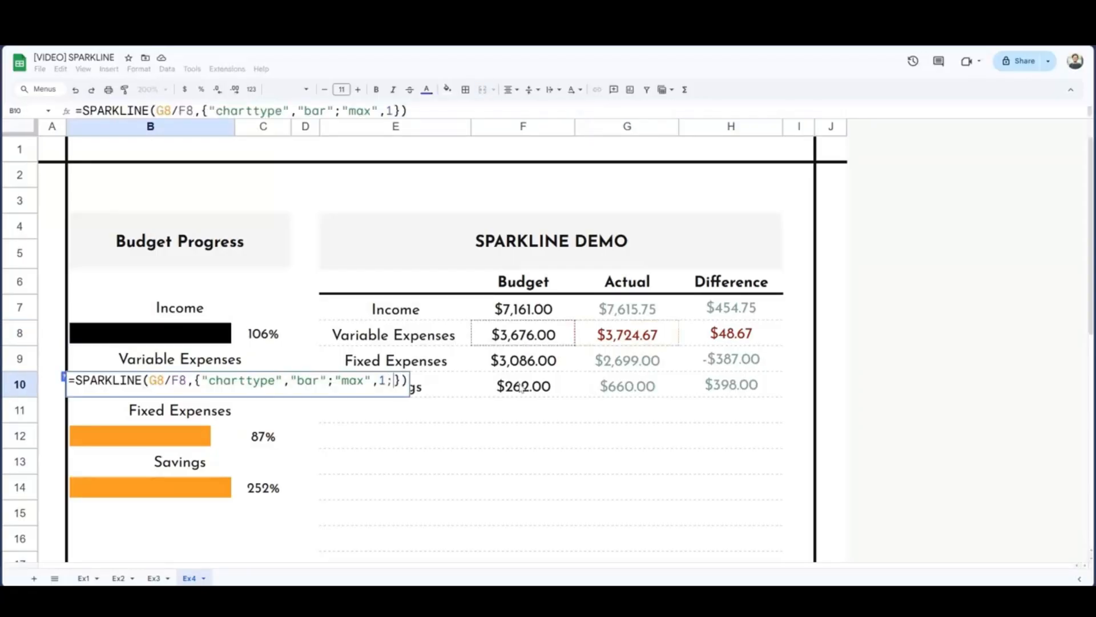
text(;"color1",)
key(Return)
Step: Color the Fixed Expenses bar in B12 black by adding the "color1" option to its SPARKLINE formula
key(Down)
key(Return)
key(Left)
key(Left)
text(;"color)
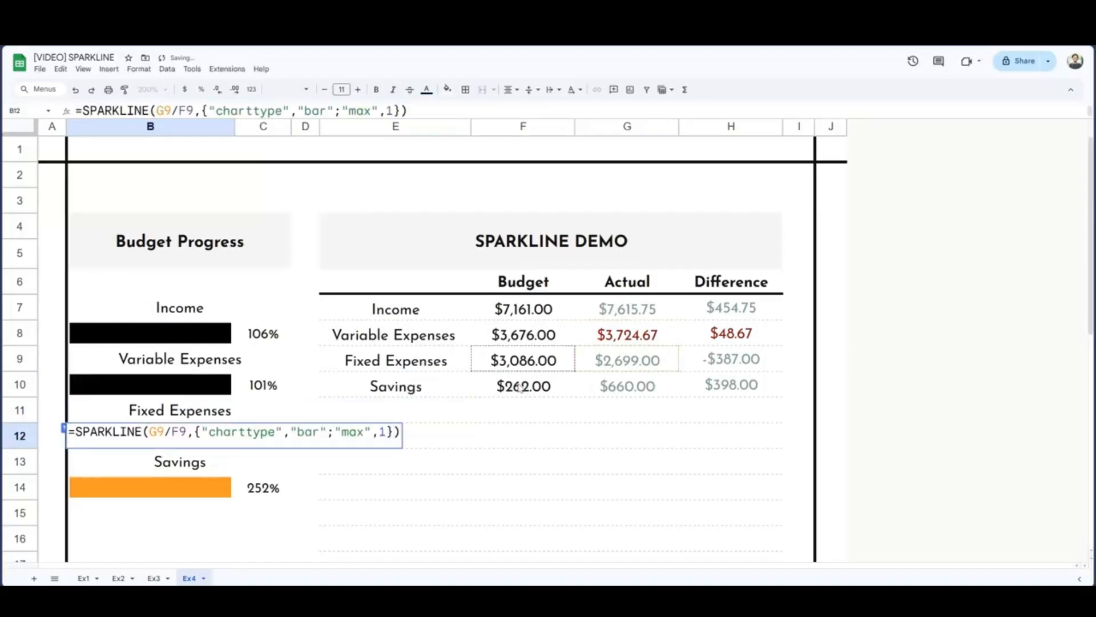
text(1",)
key(Return)
Step: Color the Savings bar in B14 by adding ;"color1","black" to its SPARKLINE options
key(Down)
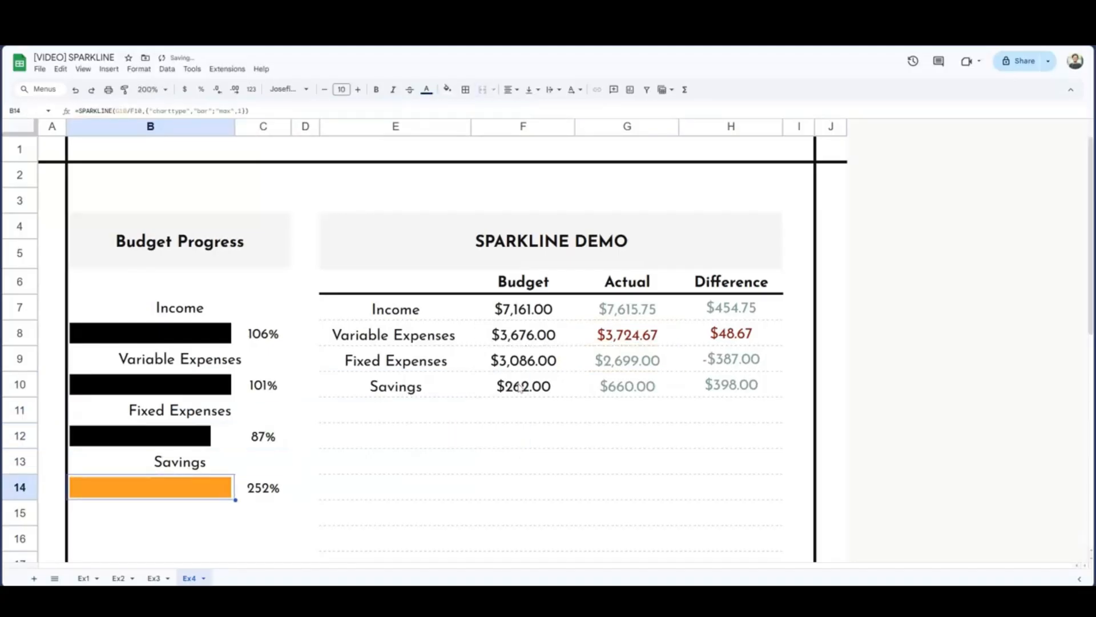
key(Return)
key(Left)
key(Left)
text(;"b)
key(BackSpace)
text(color1","black")
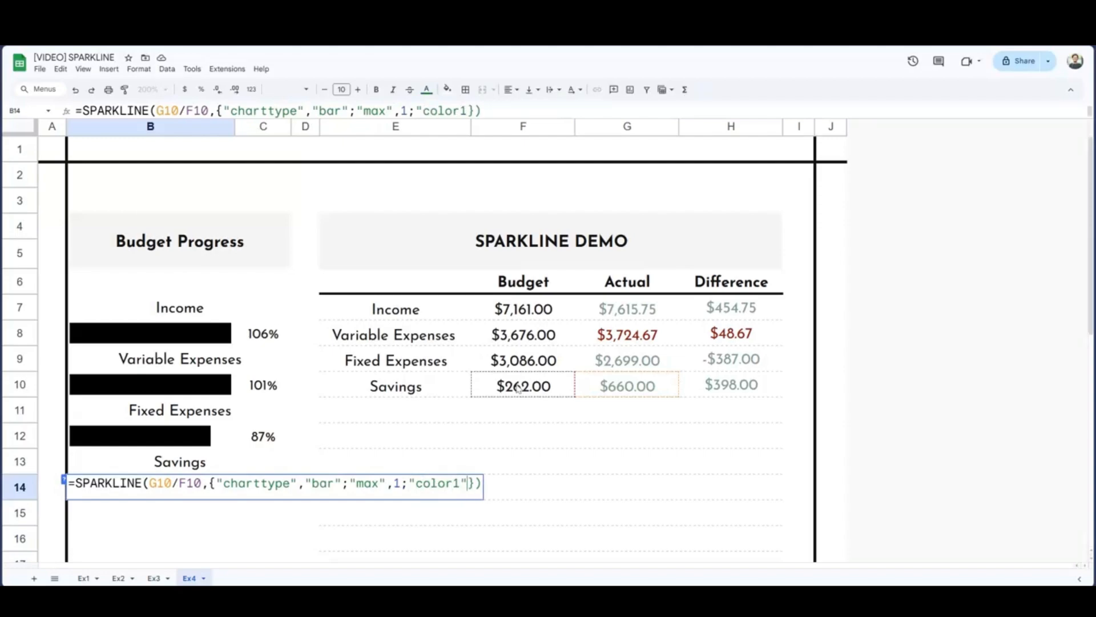
key(Return)
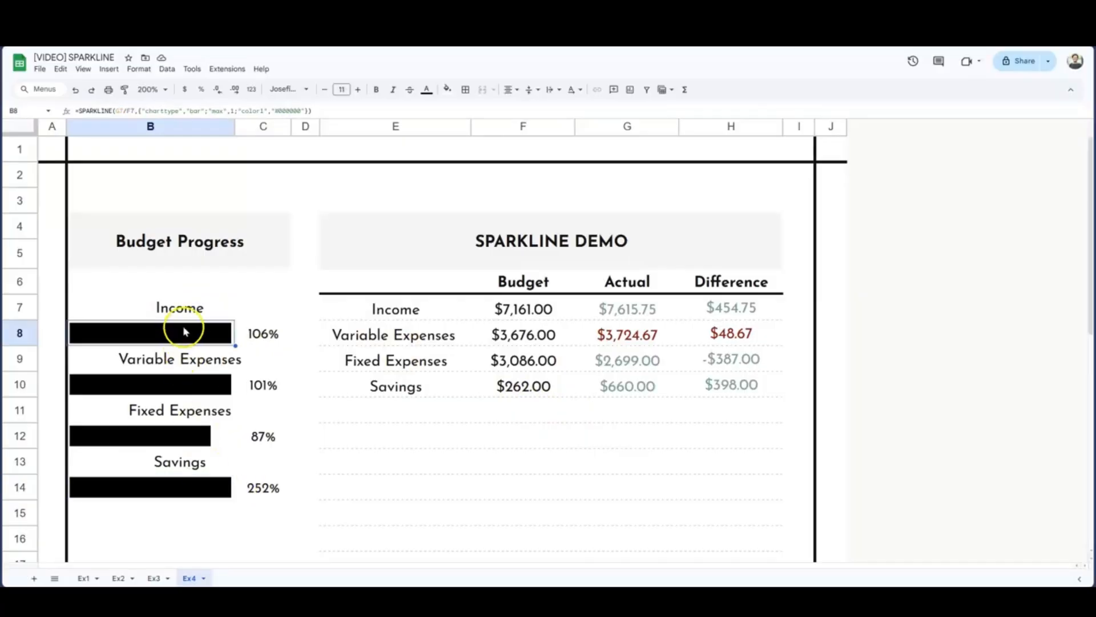
Step: Replace the color1 value in the Income bar formula in B8 with an IFS function testing G7/F7<.8
double_click(220, 334)
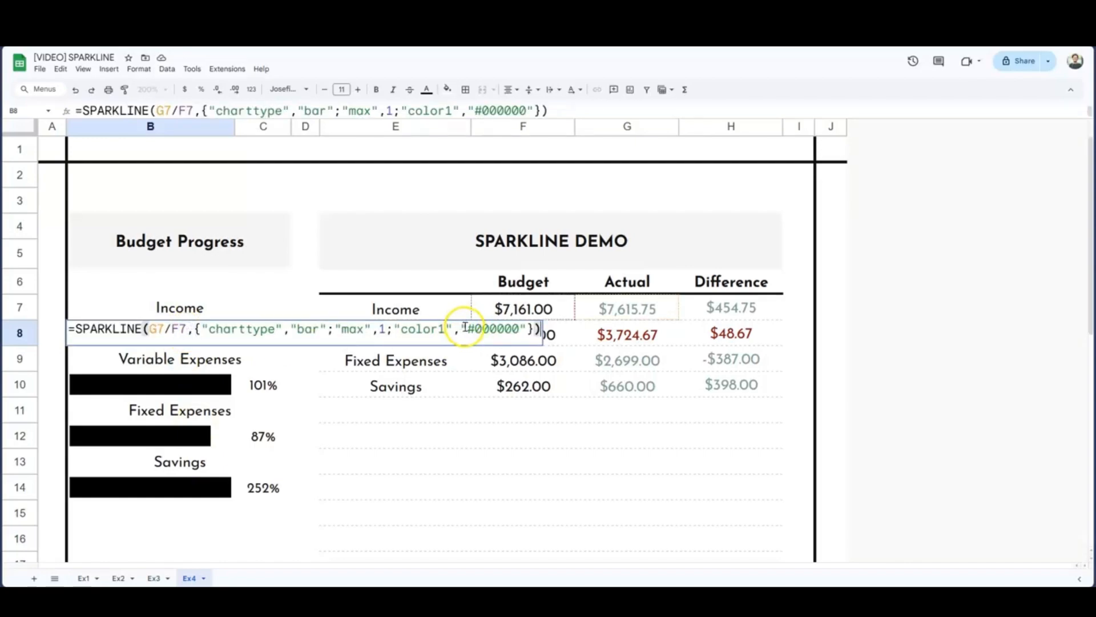
drag(463, 328, 526, 329)
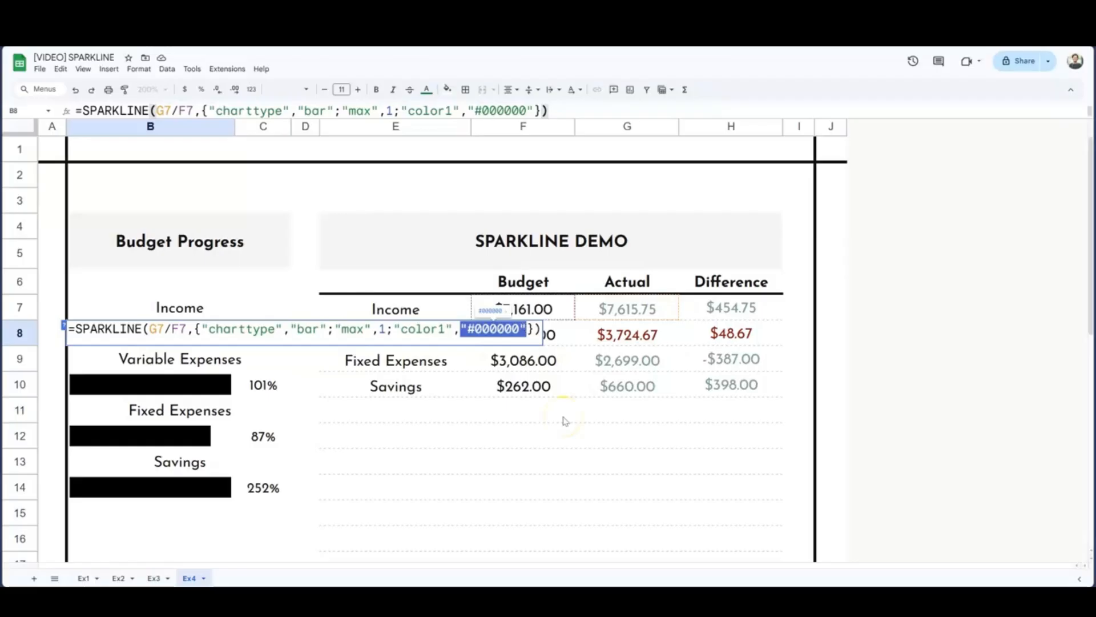
text(ifs)
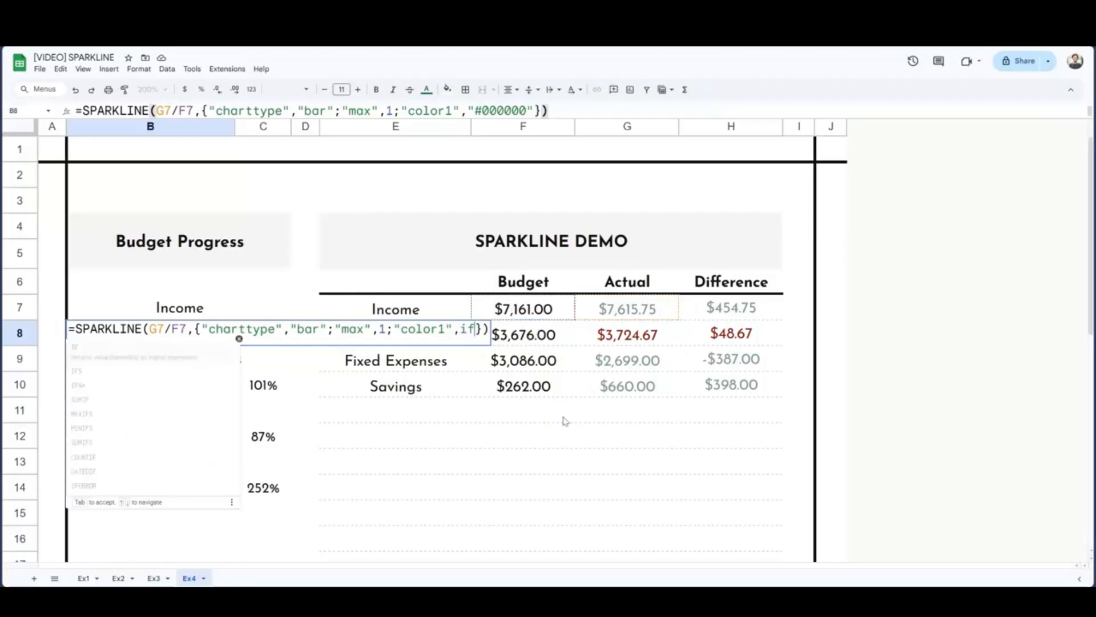
text(()
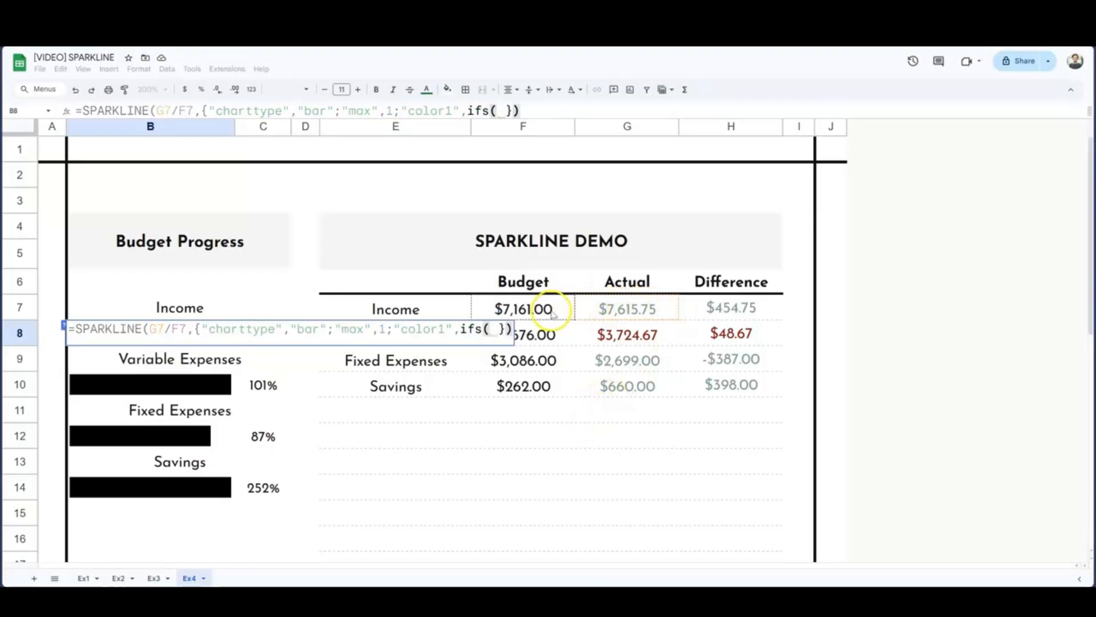
click(627, 317)
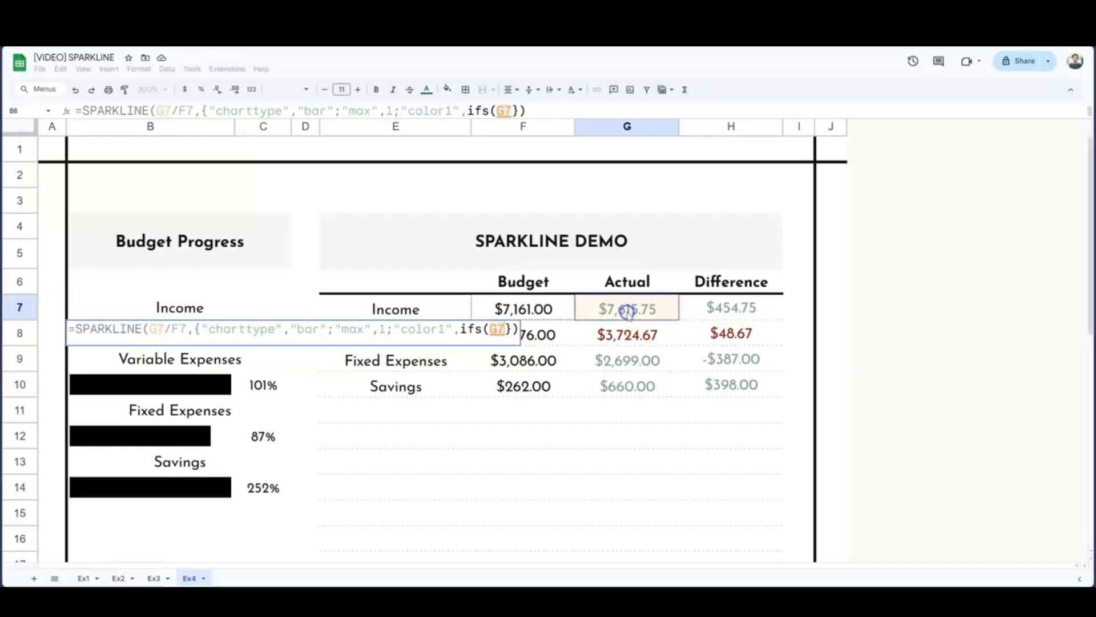
text(/)
click(526, 309)
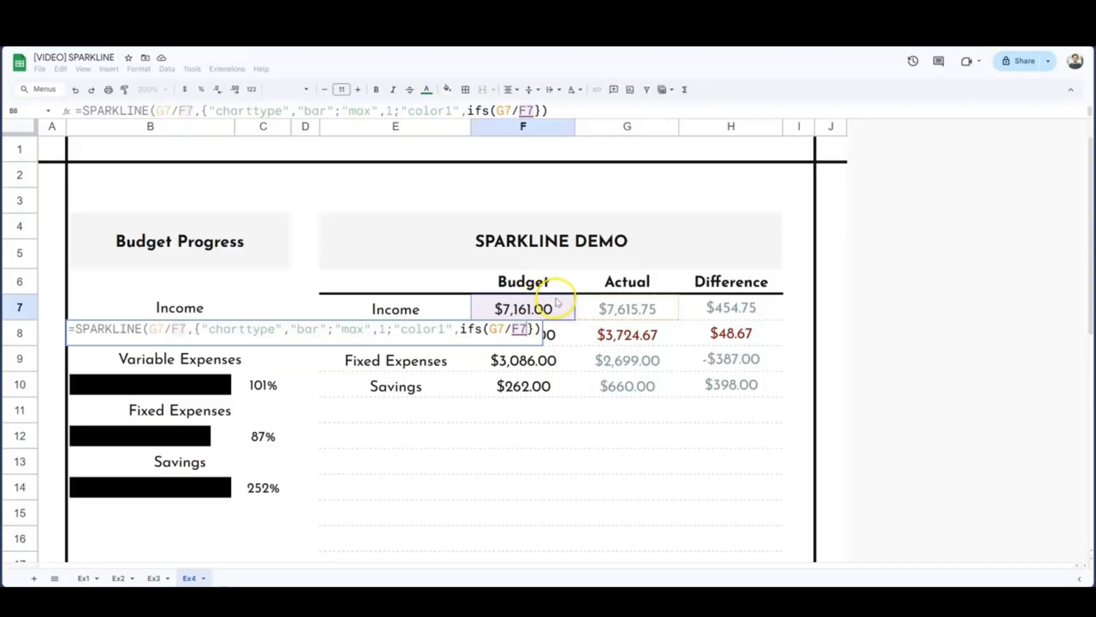
text(<)
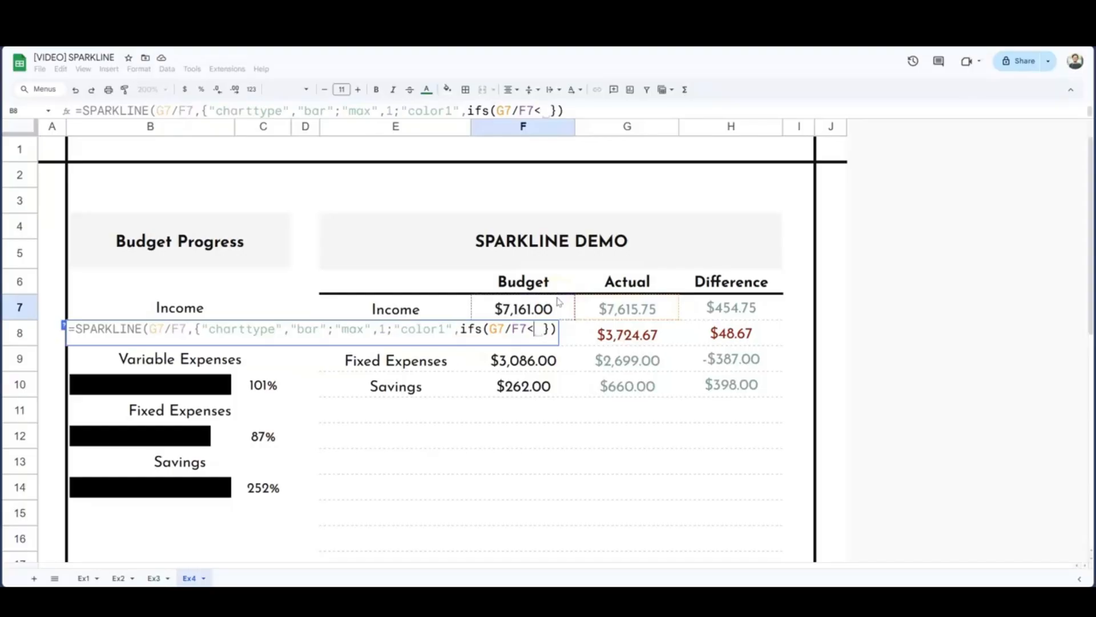
text(.8)
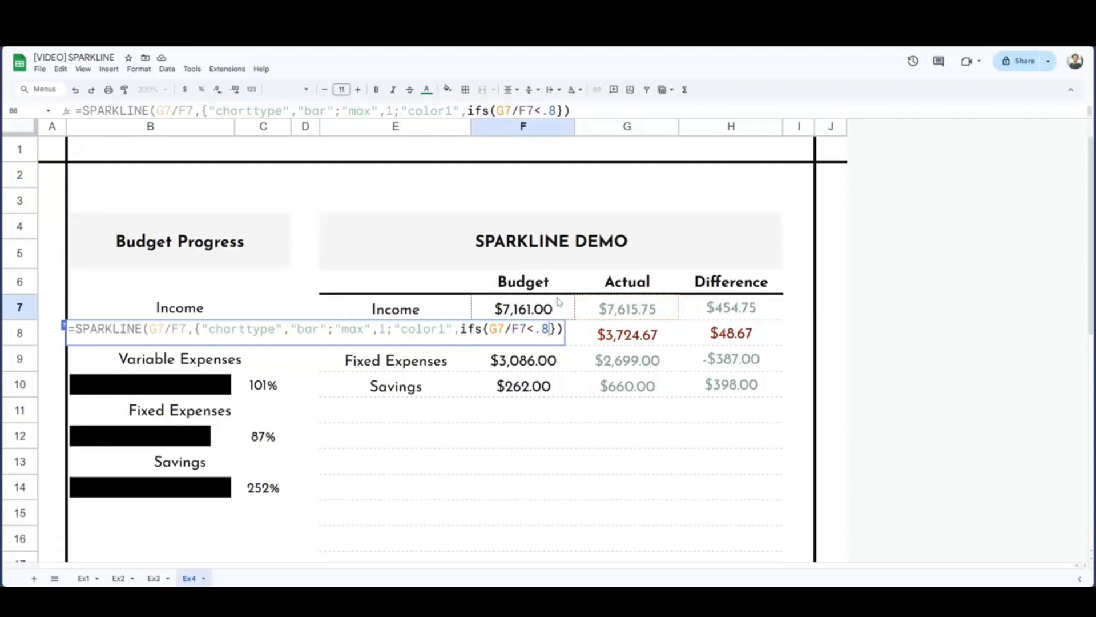
Step: Set "#deb6b5" as the color returned by the IFS condition G7/F7<.8 in B8
text(,)
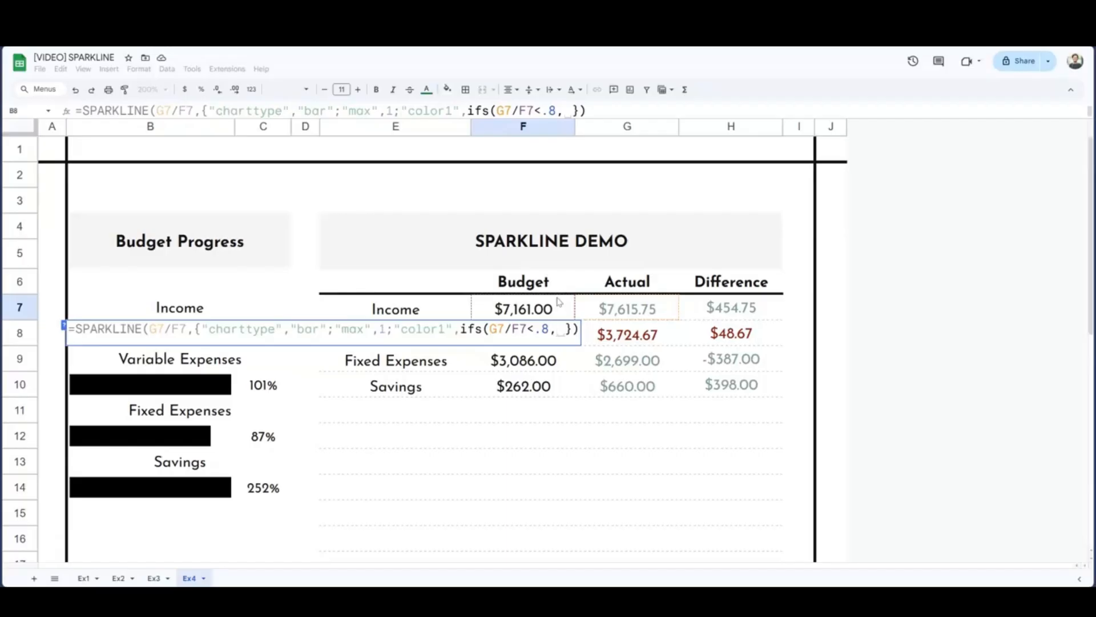
key(BackSpace)
text(")
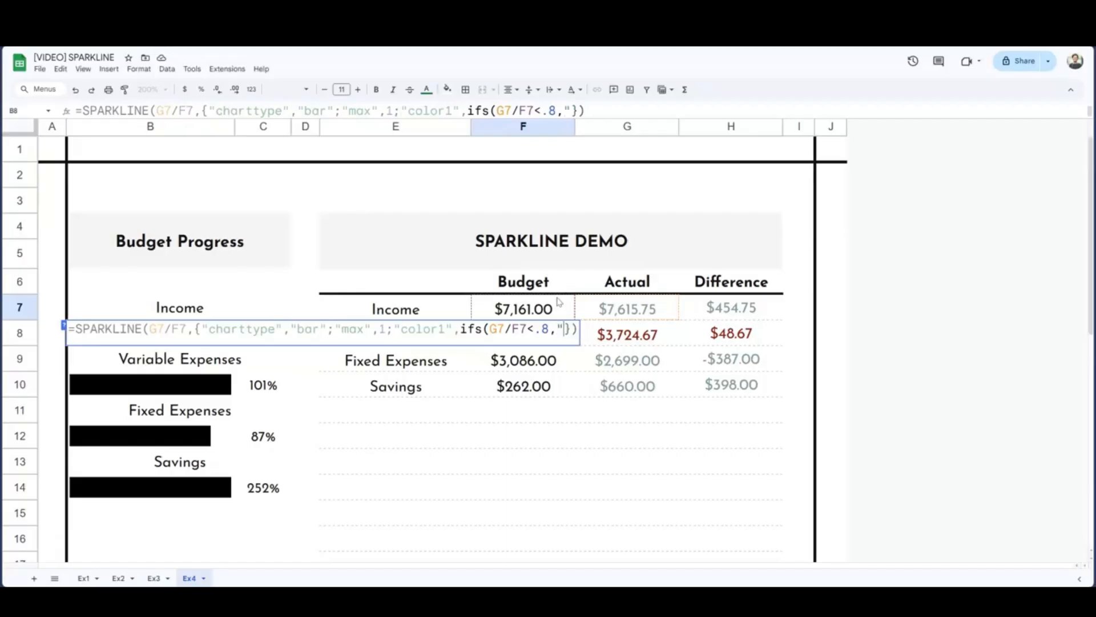
text(#deb6b5")
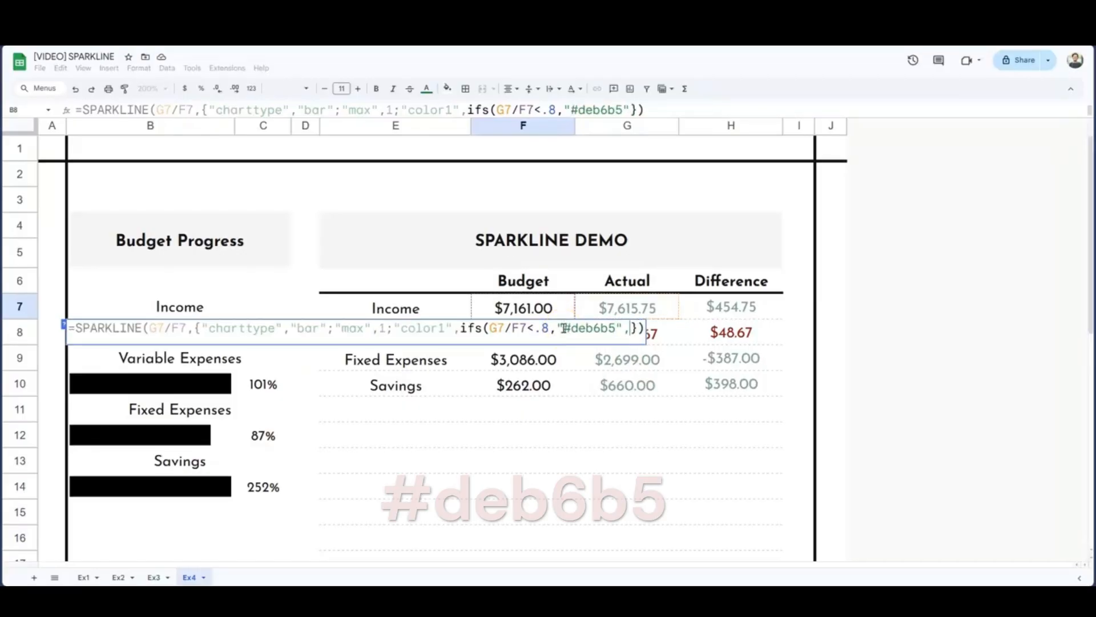
Step: Add a second IFS condition to the Income bar formula in B8 that returns "#f5ecd5" when G7/F7<1
text(,)
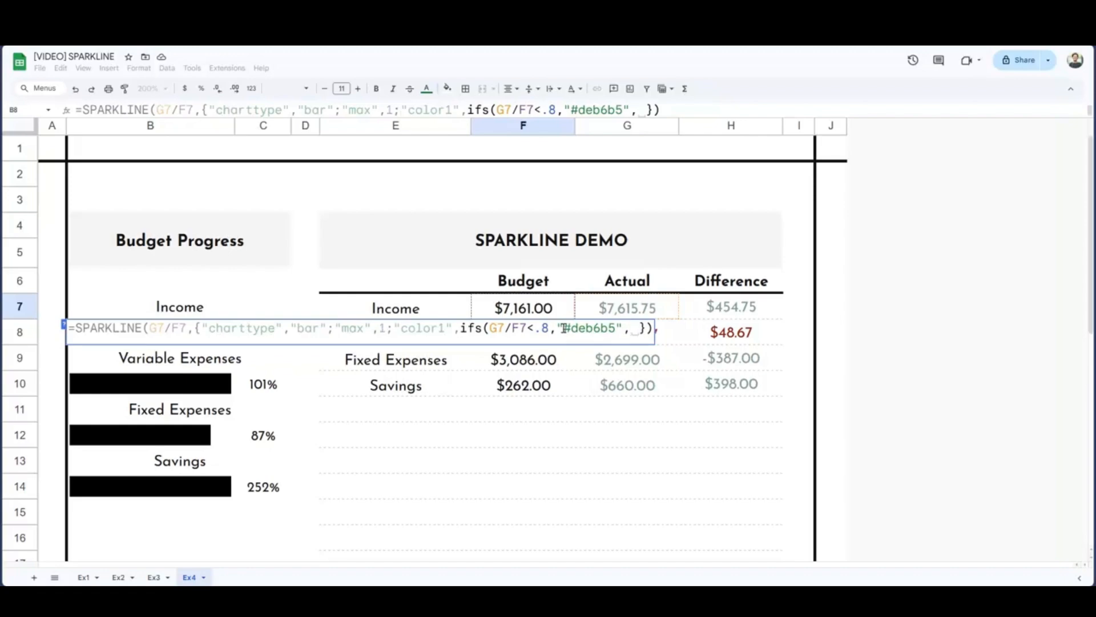
click(633, 311)
text(/)
click(536, 310)
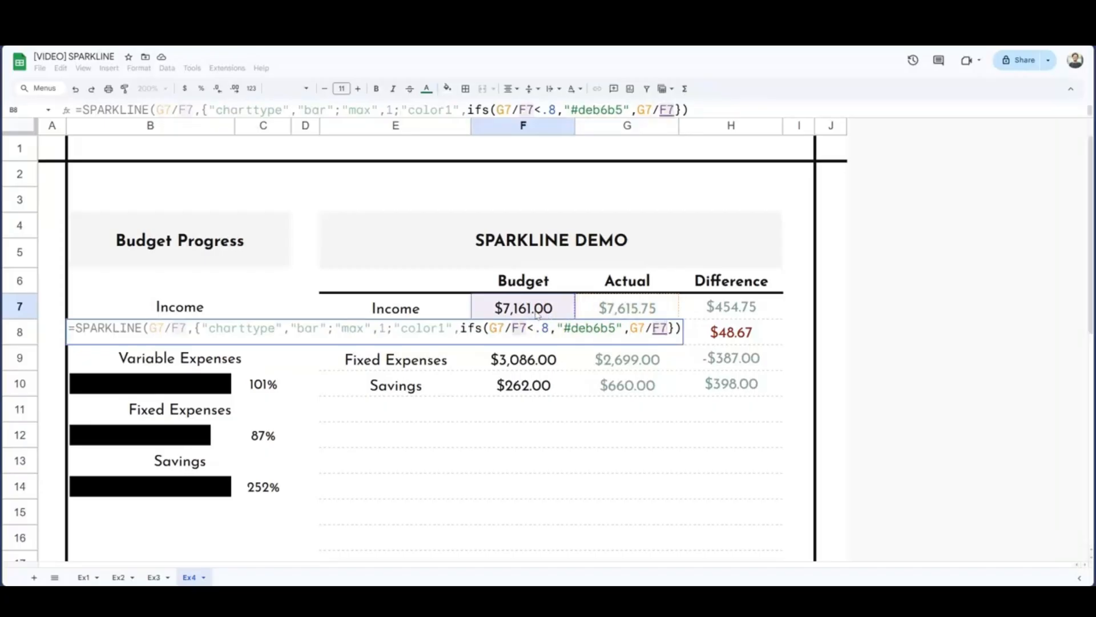
text(<1)
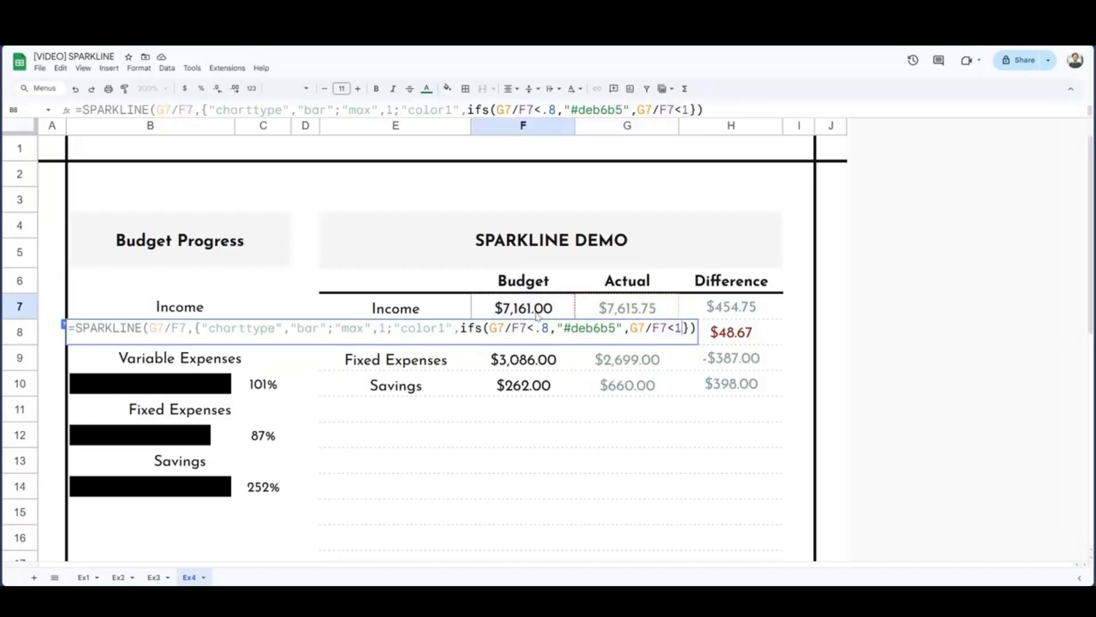
text(, )
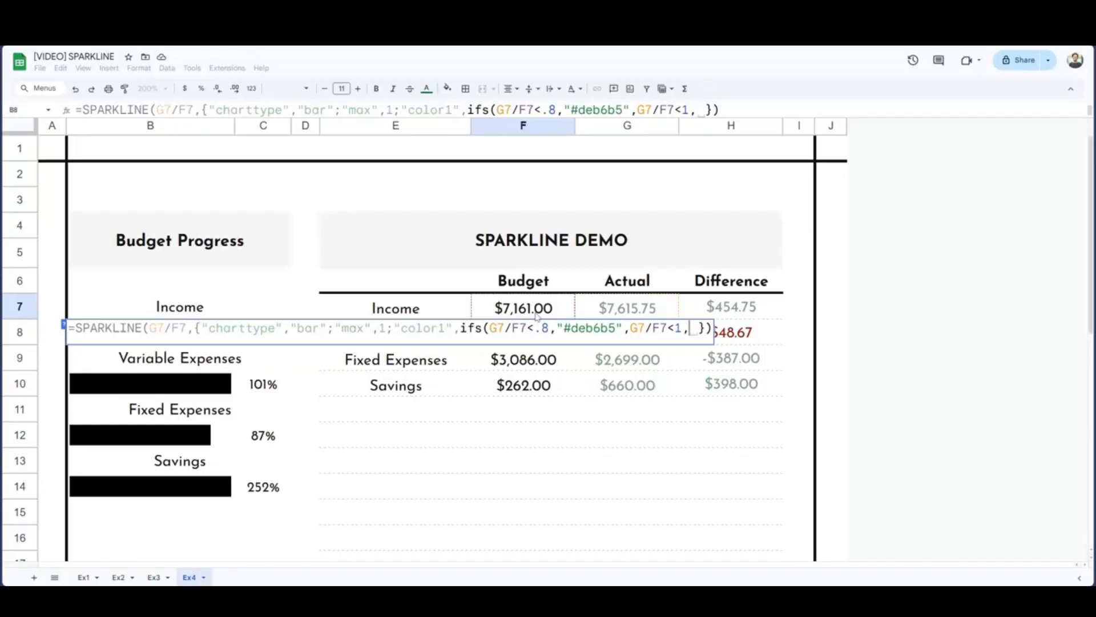
text("#f5ecd5")
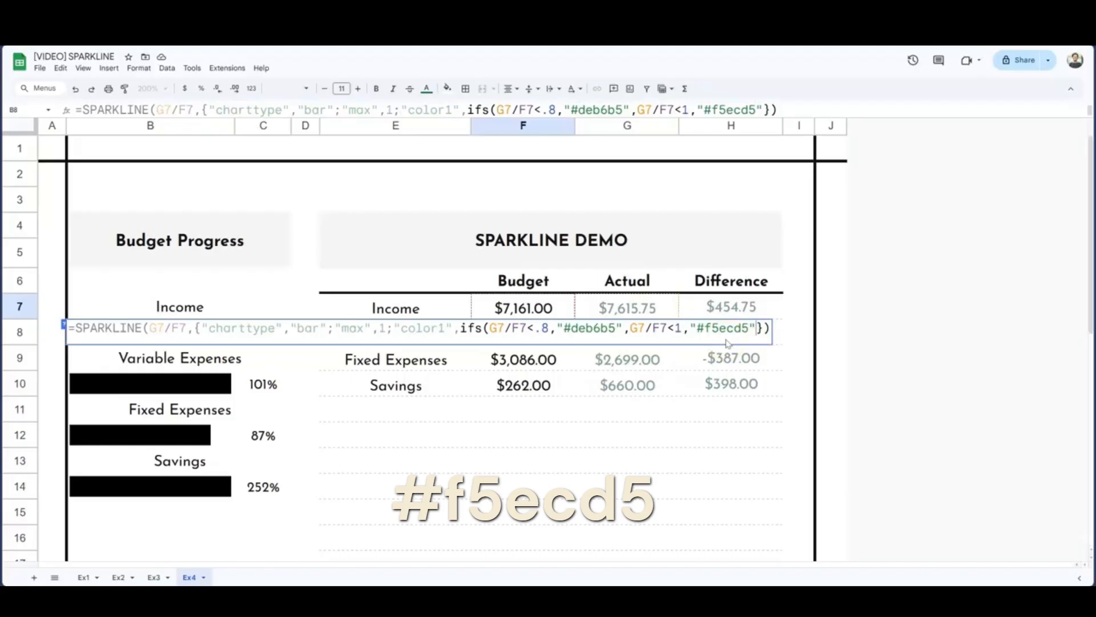
Step: Finish the IFS function in B8 with the condition G7/F7>=1 returning "#d9e2de" and commit the formula
text(,)
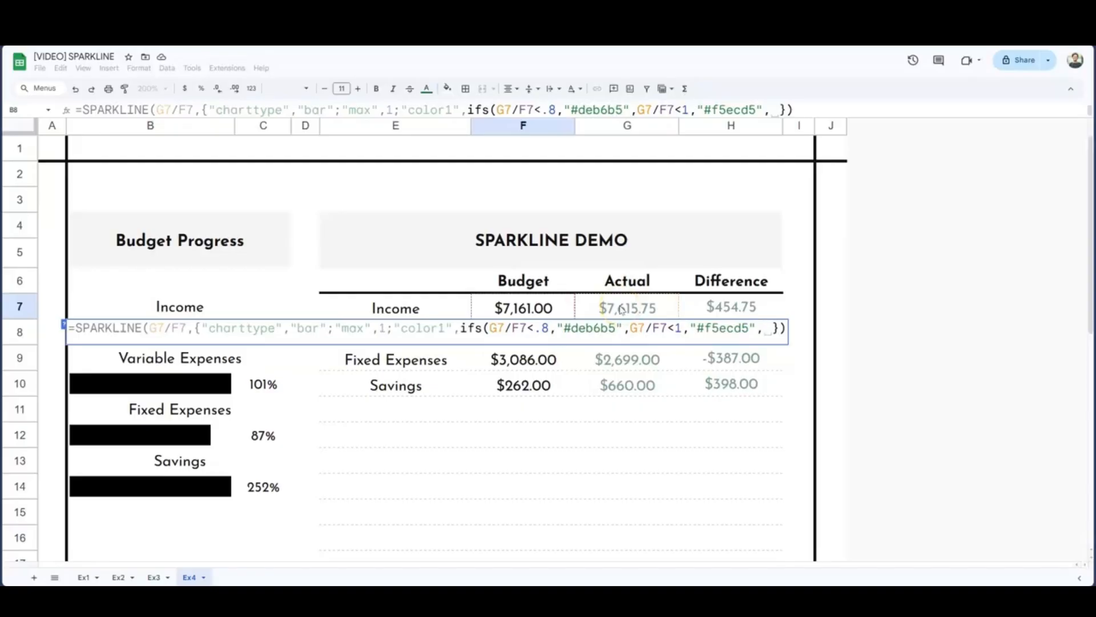
click(622, 309)
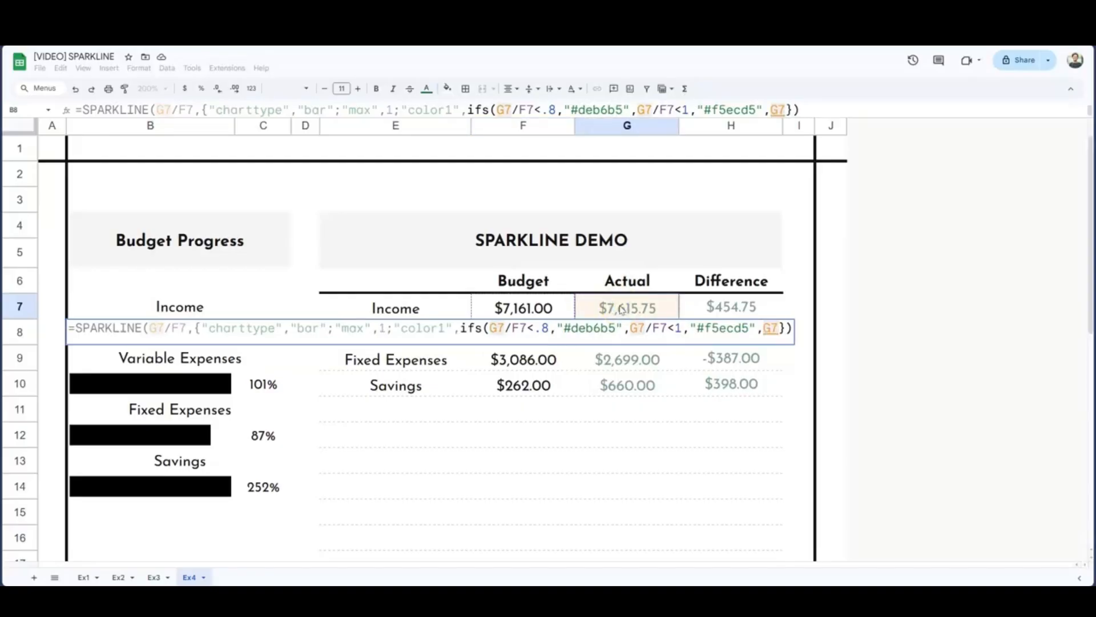
text(/)
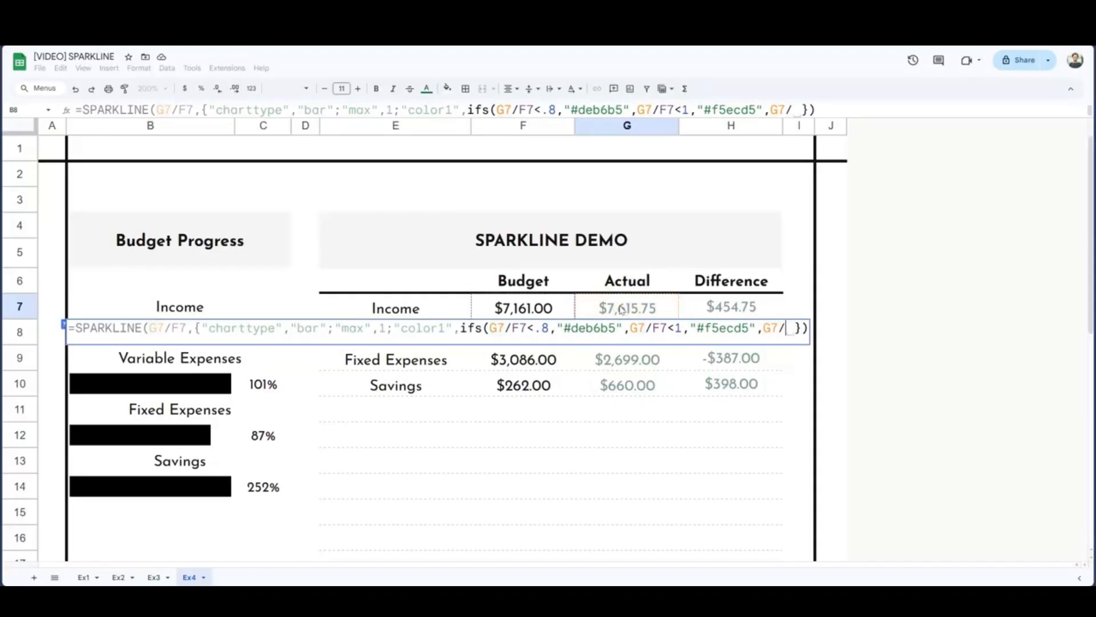
click(529, 307)
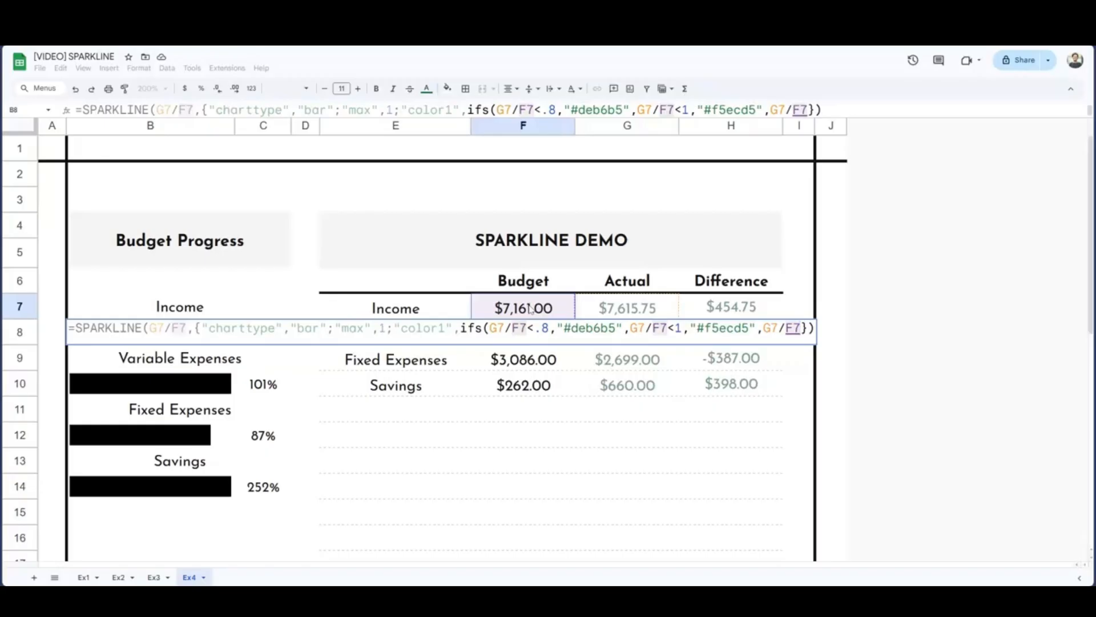
text(>= )
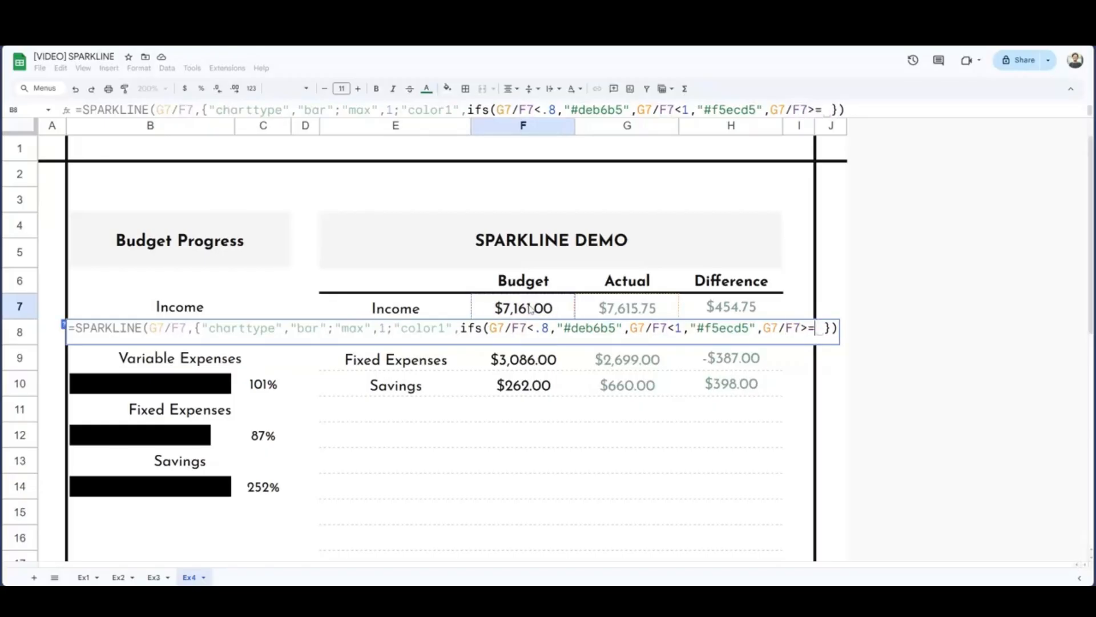
text(1,)
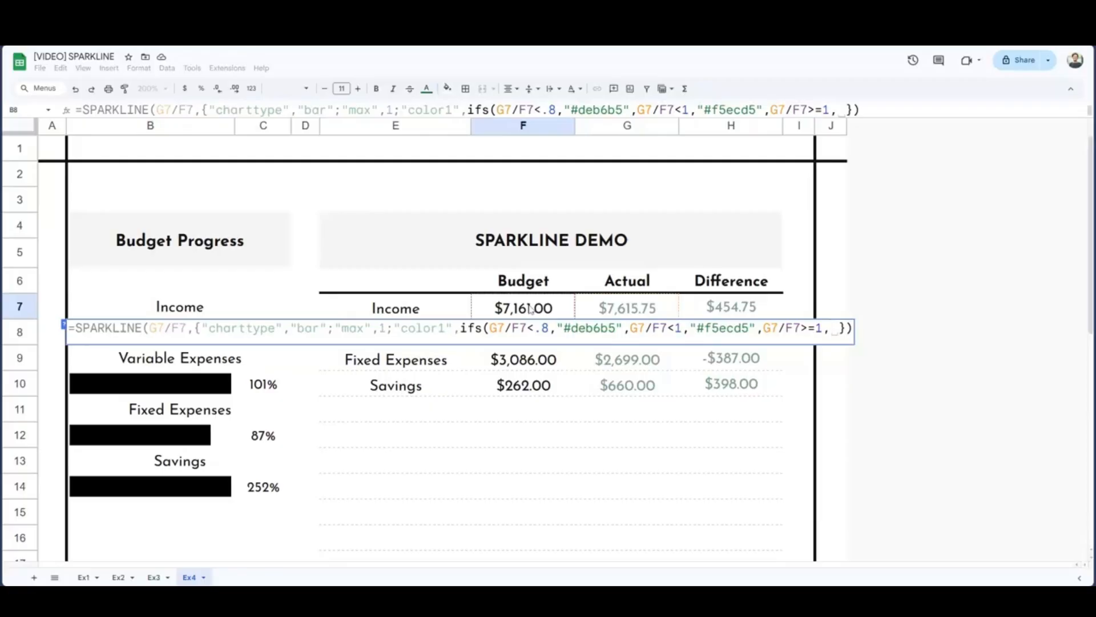
text("#d9e2de)
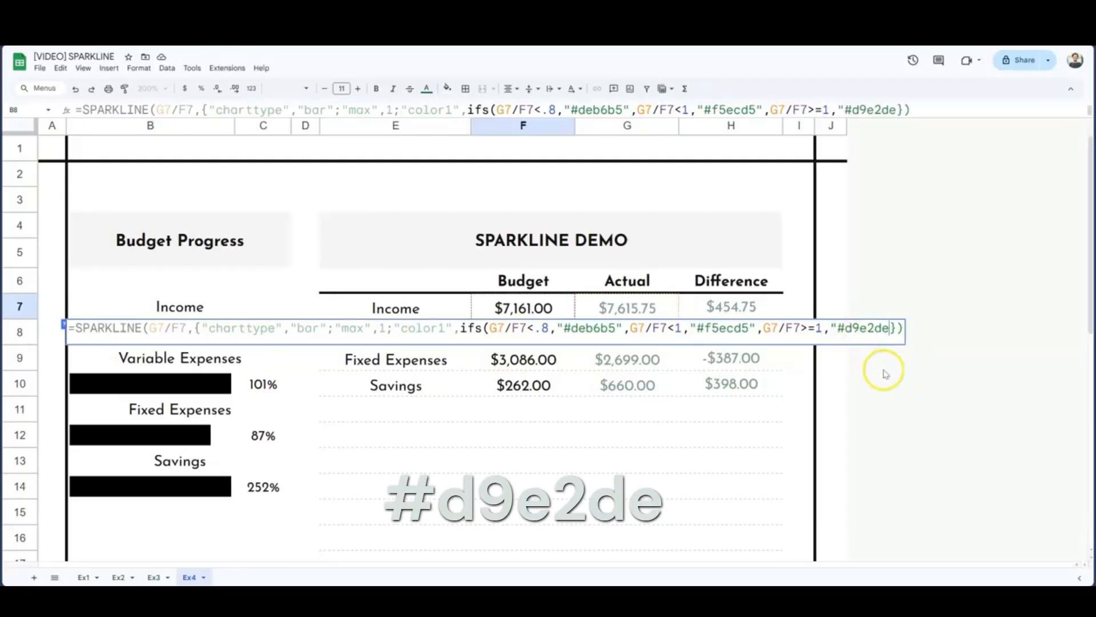
text(")
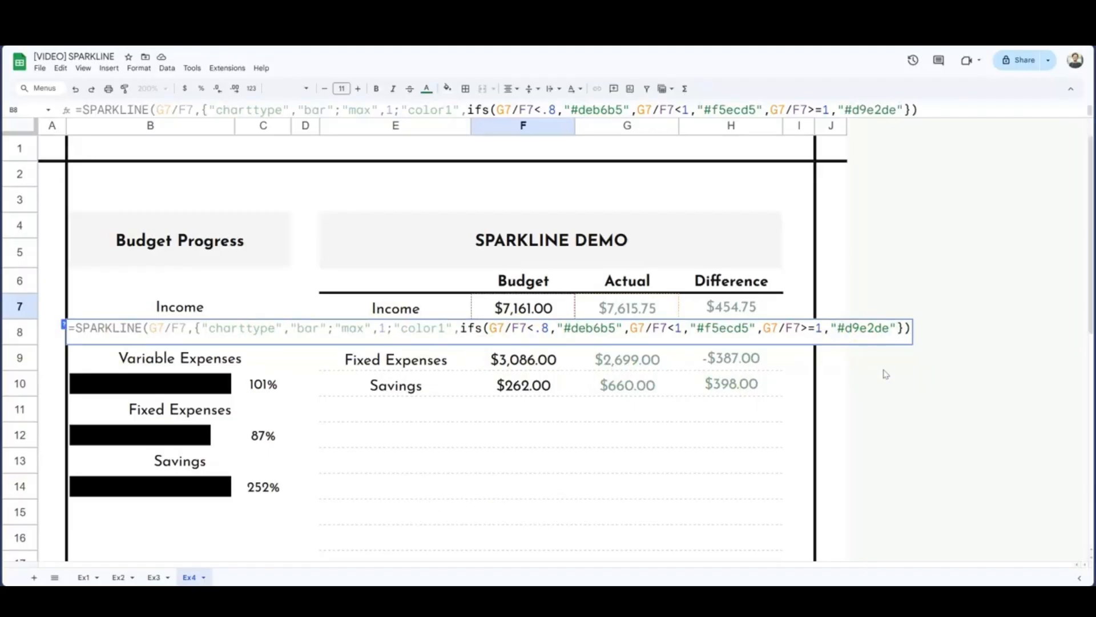
text())
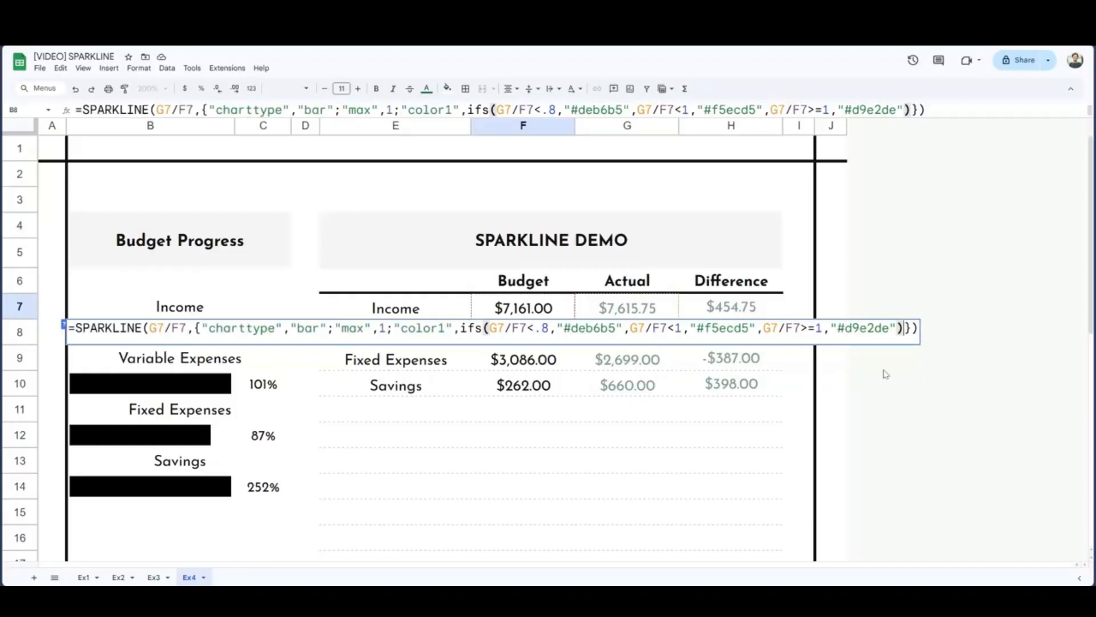
key(Return)
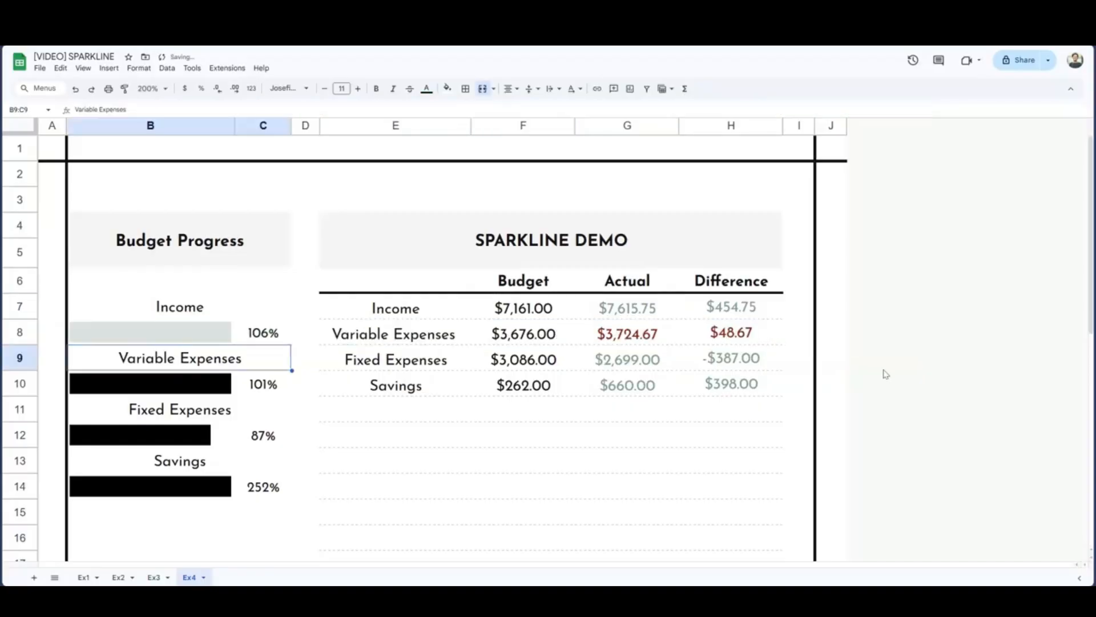
key(Up)
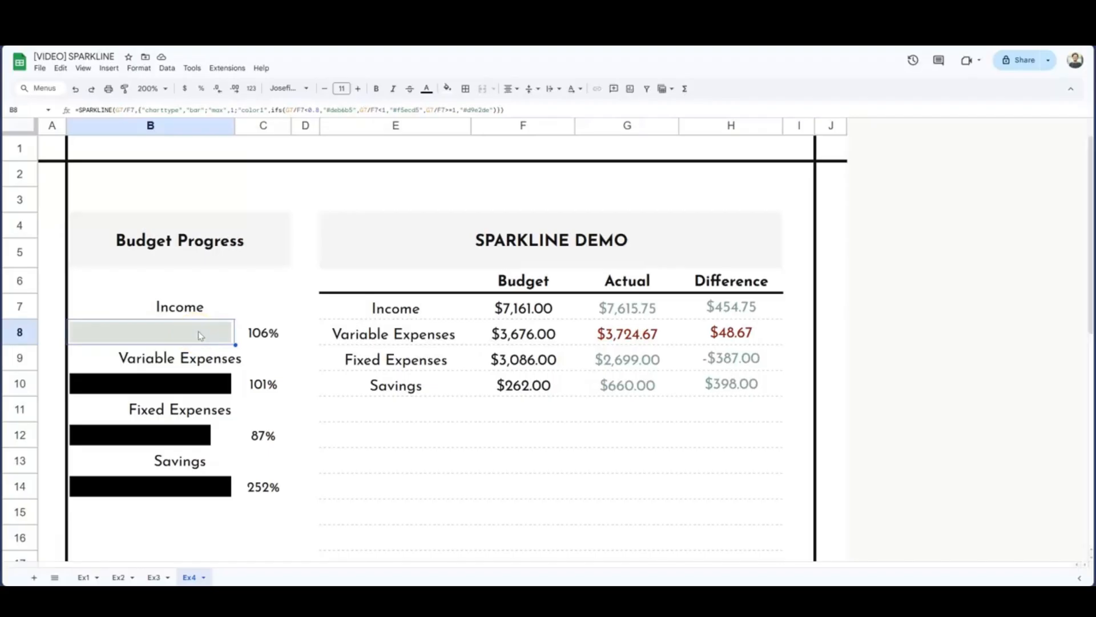
Step: Replace "black" in the Variable Expenses bar formula in B10 with an IFS function returning "#d9e2de" when G8/F8<=.75
click(210, 388)
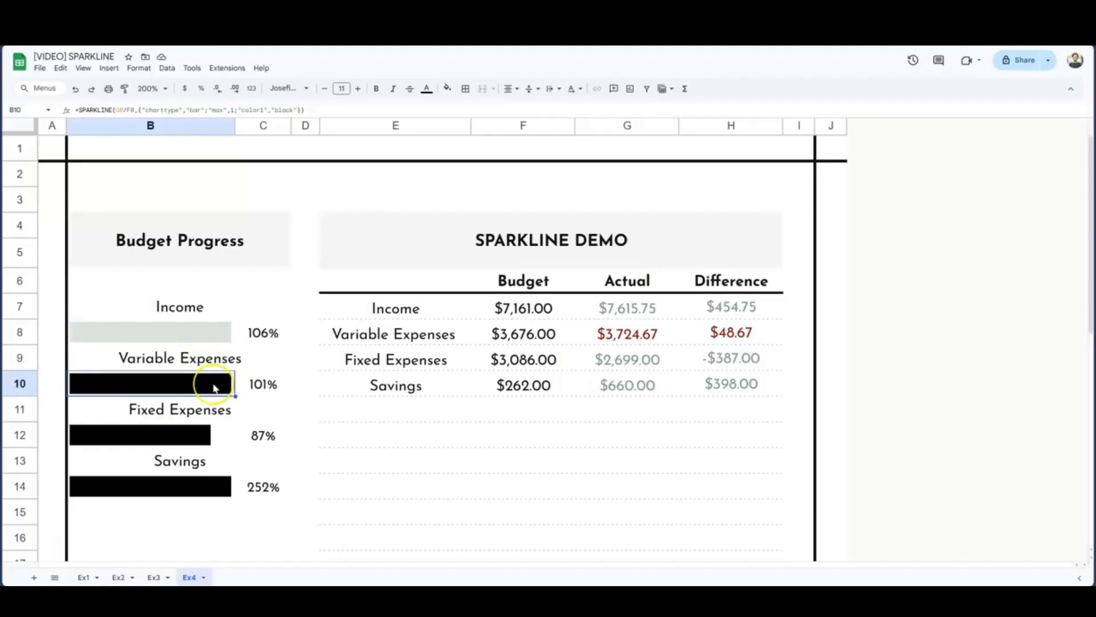
double_click(215, 388)
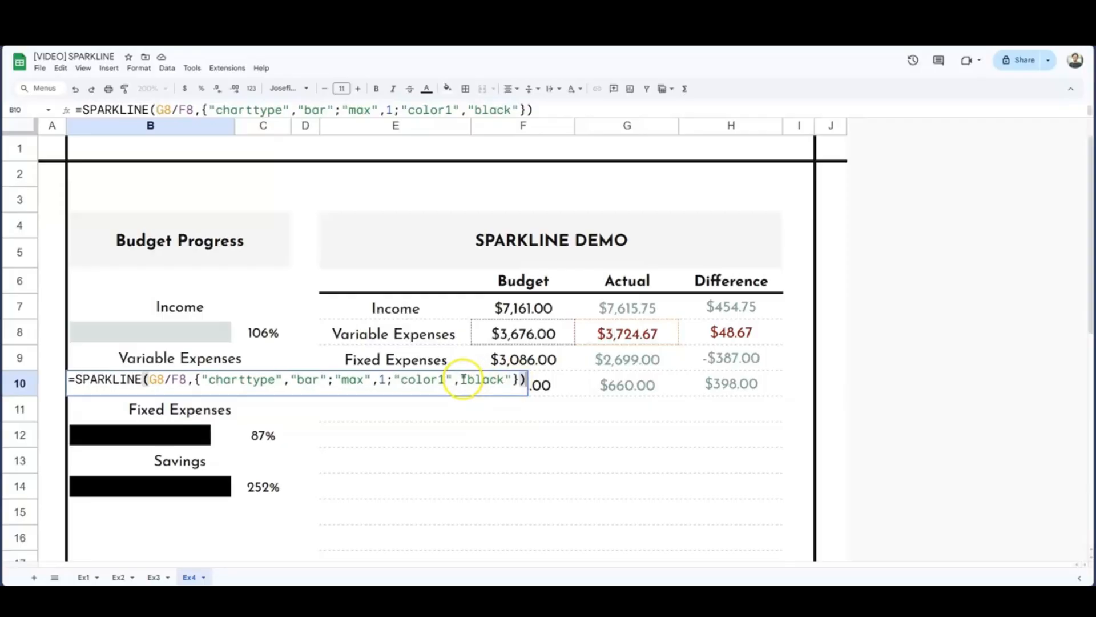
drag(462, 379, 514, 379)
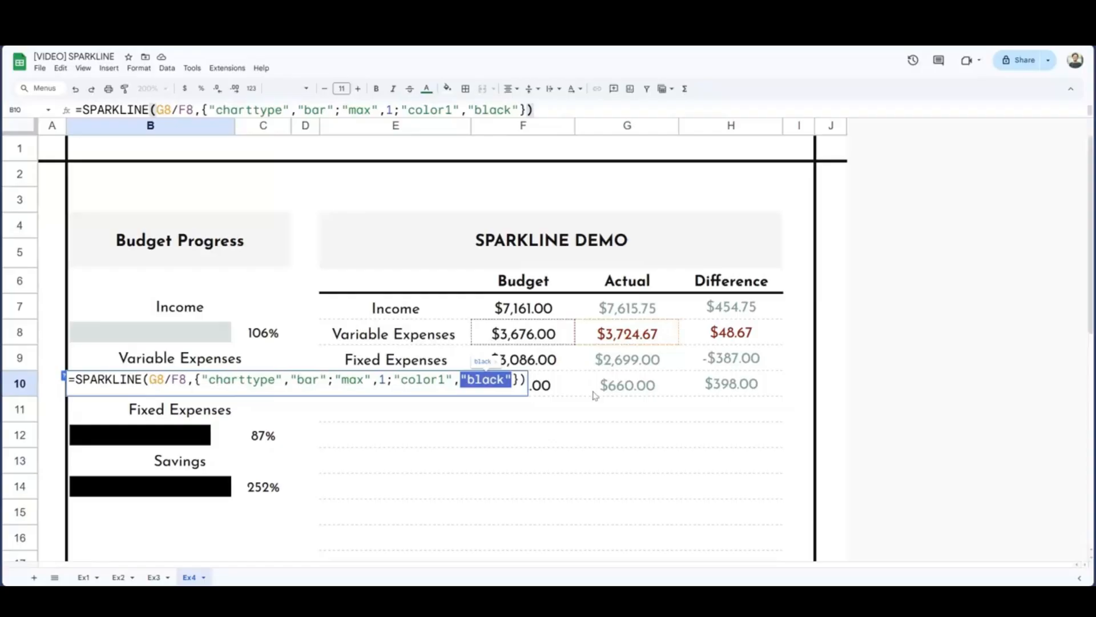
text(ifs()
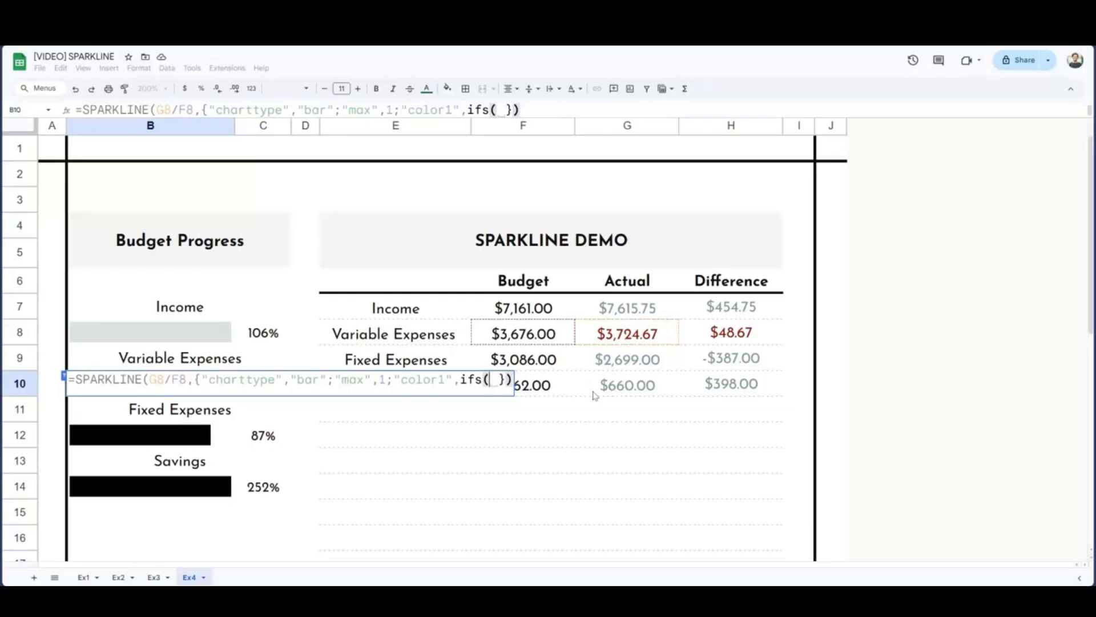
click(620, 368)
click(633, 337)
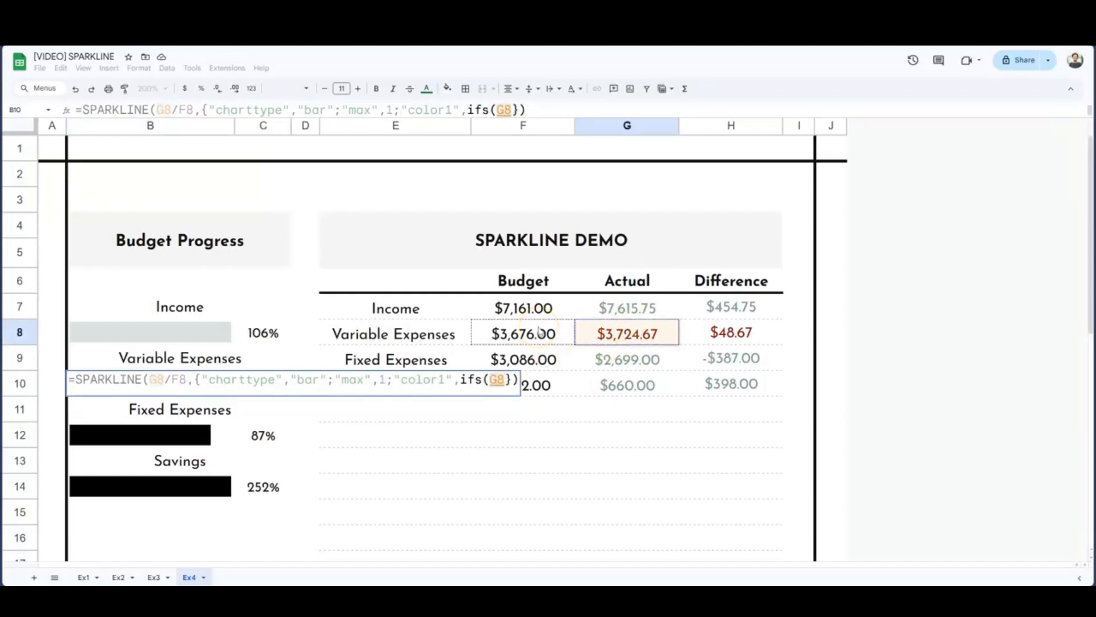
text(/)
click(540, 333)
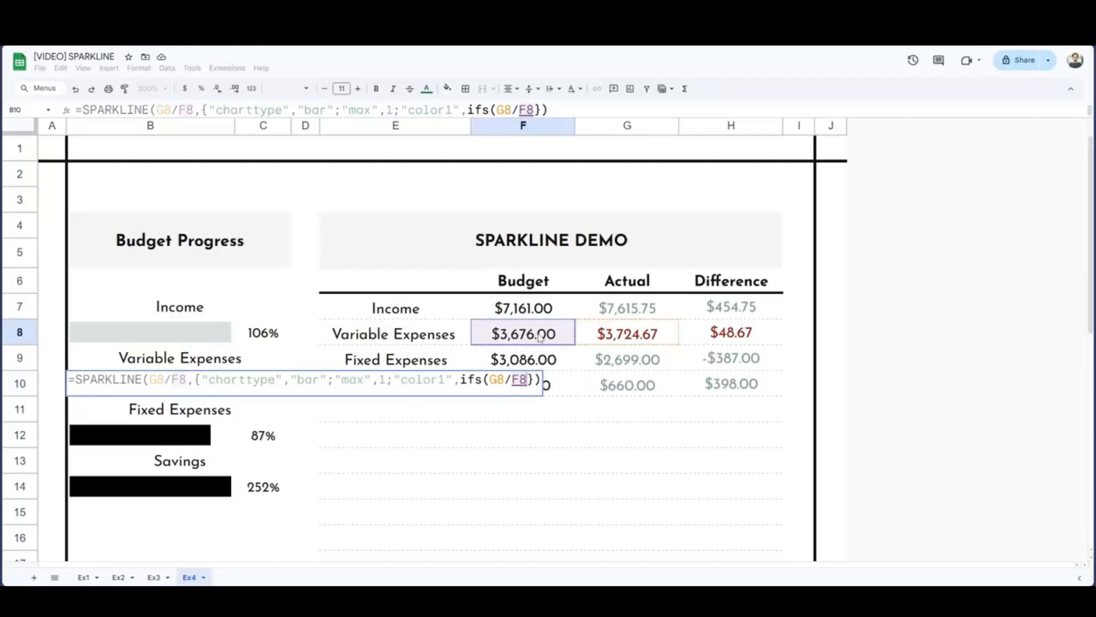
text(<=.75)
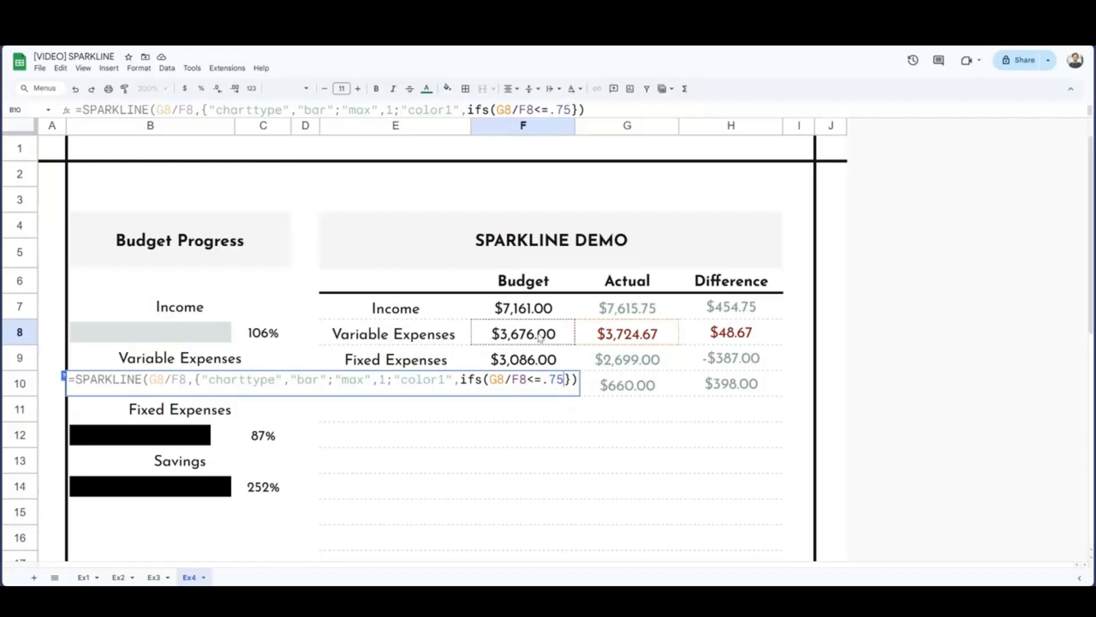
text(,)
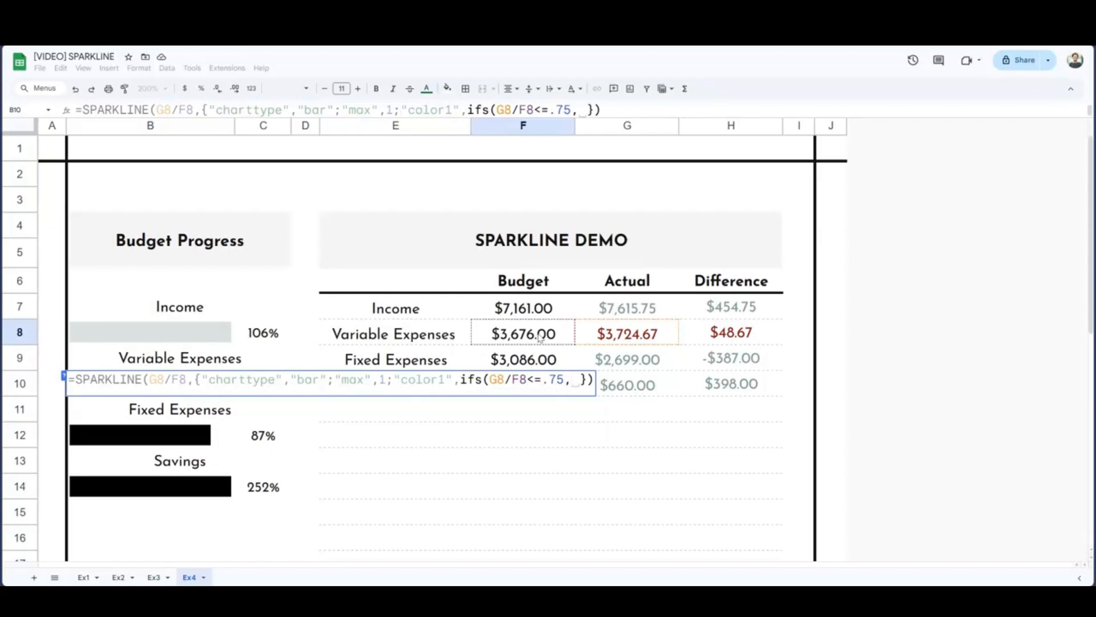
text("#d9e2de",)
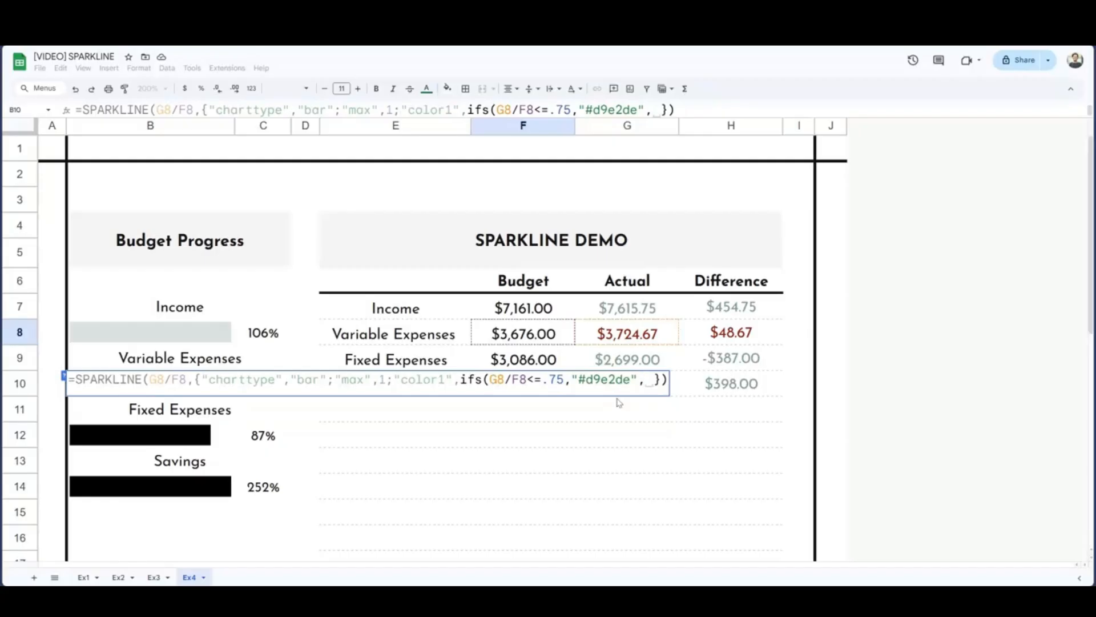
Step: Add a second IFS condition in B10 that returns "#f5ecd5" when G8/F8<=.95
click(627, 334)
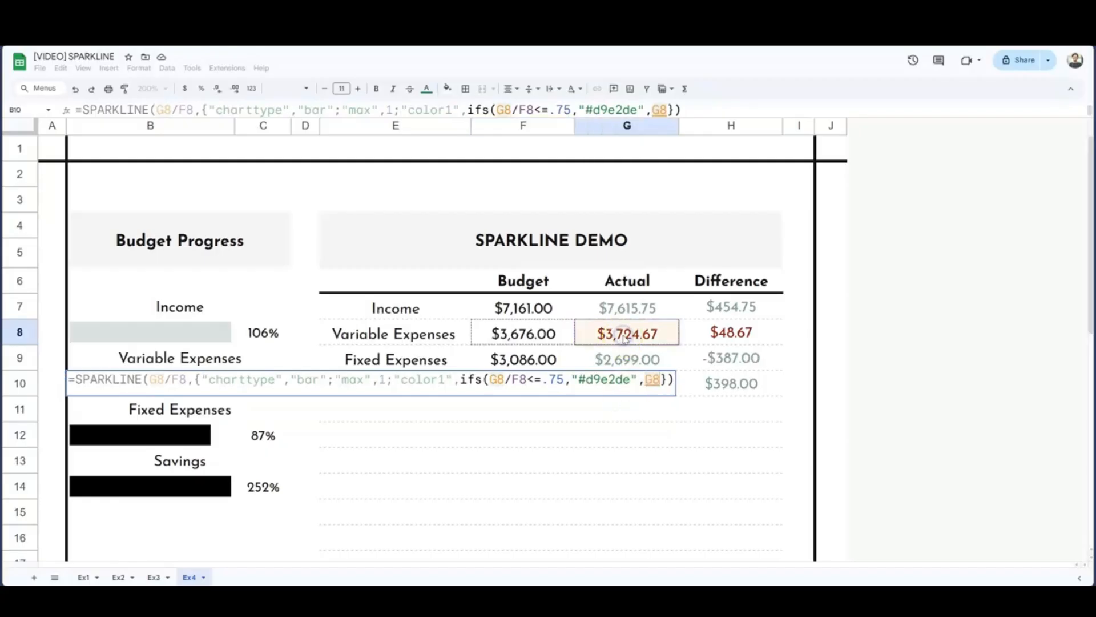
click(619, 334)
text(/)
click(522, 335)
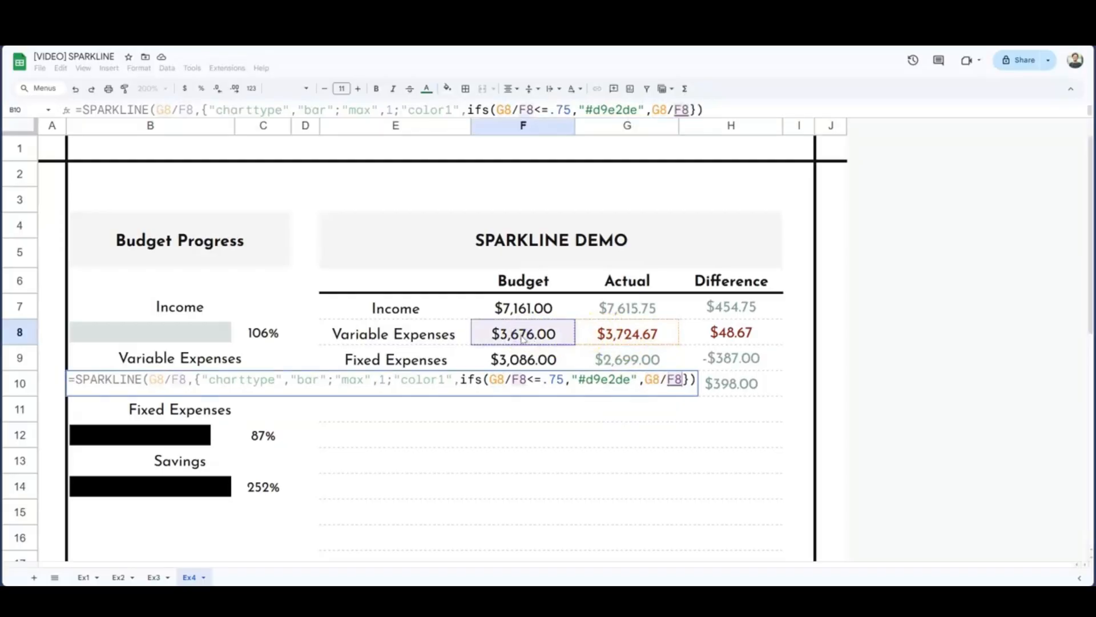
text(<)
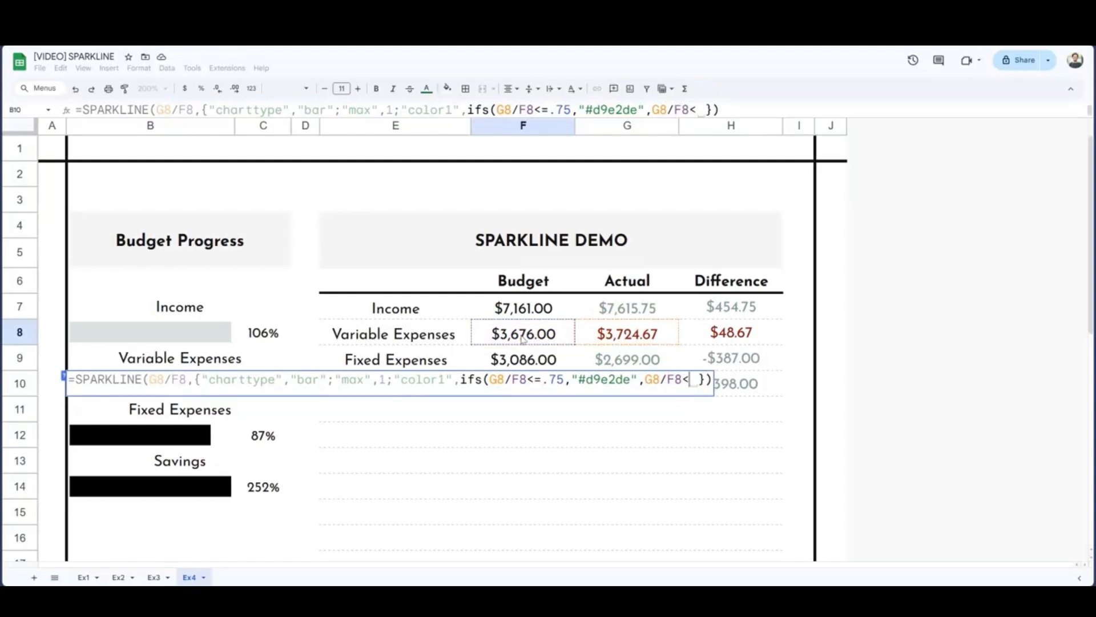
text(=.9)
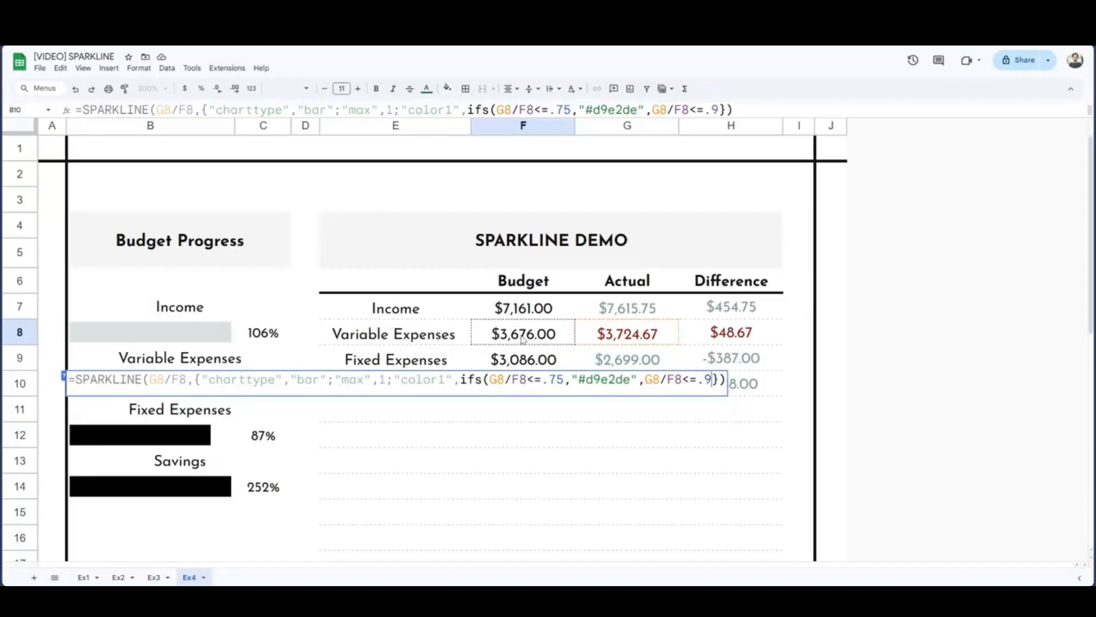
text(5)
text(,")
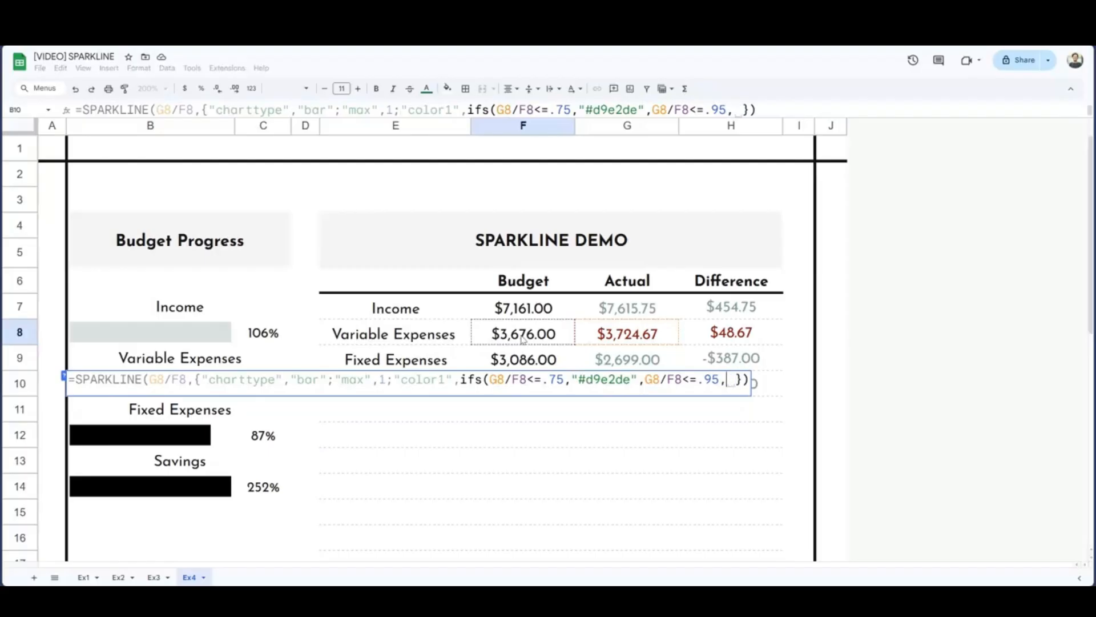
text(#f5ecd5)
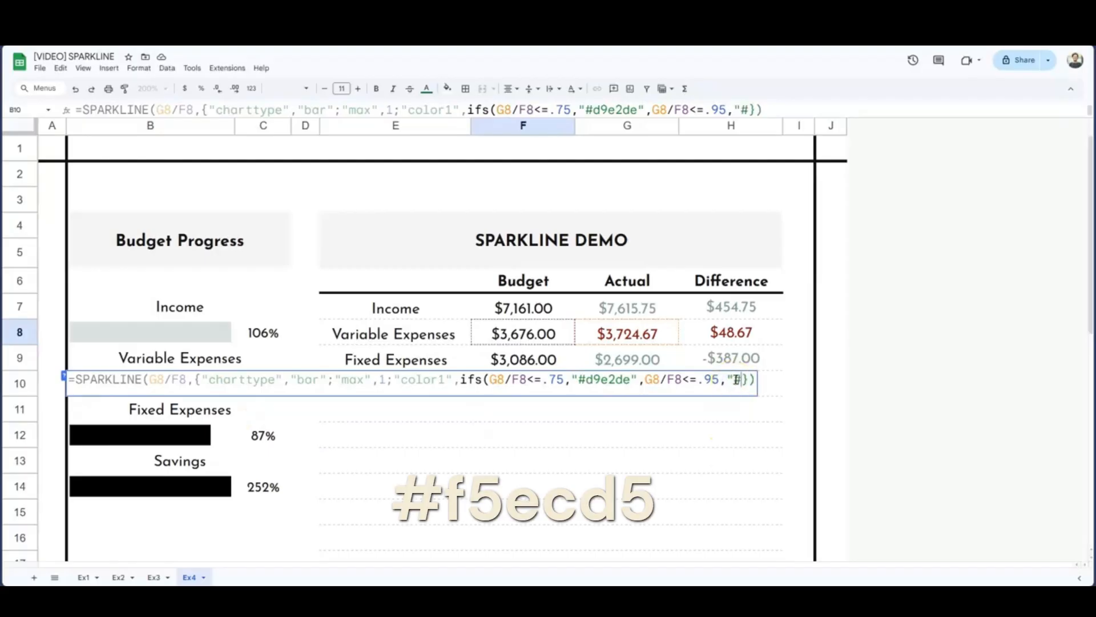
text(")
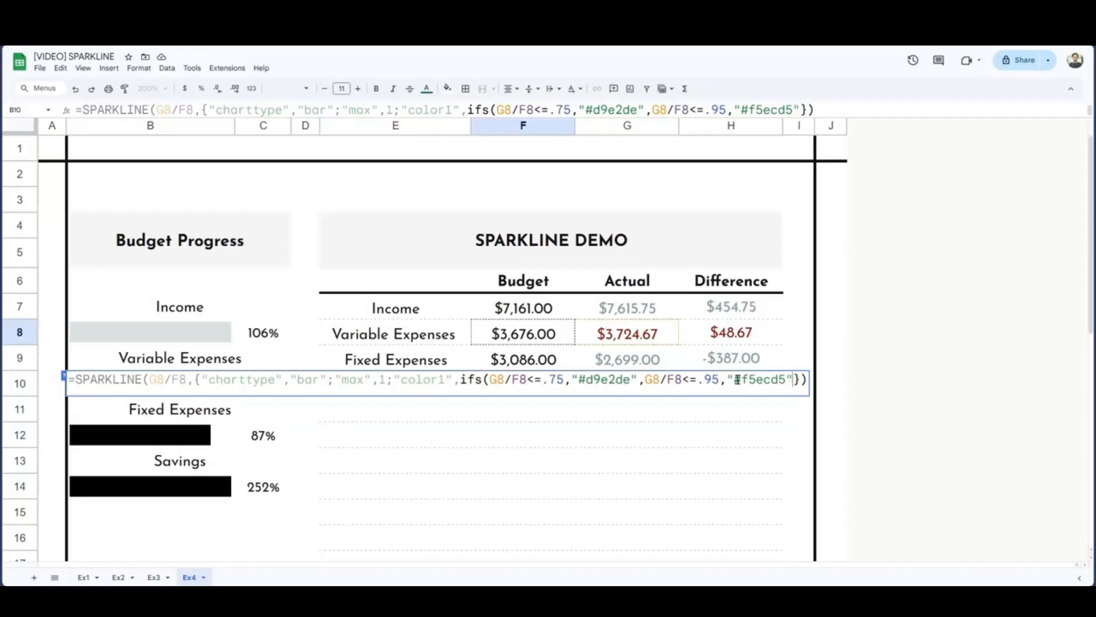
Step: Finish the IFS function in B10 with the condition G8/F8>.95 returning "#deb6b5" and commit the formula
text(,)
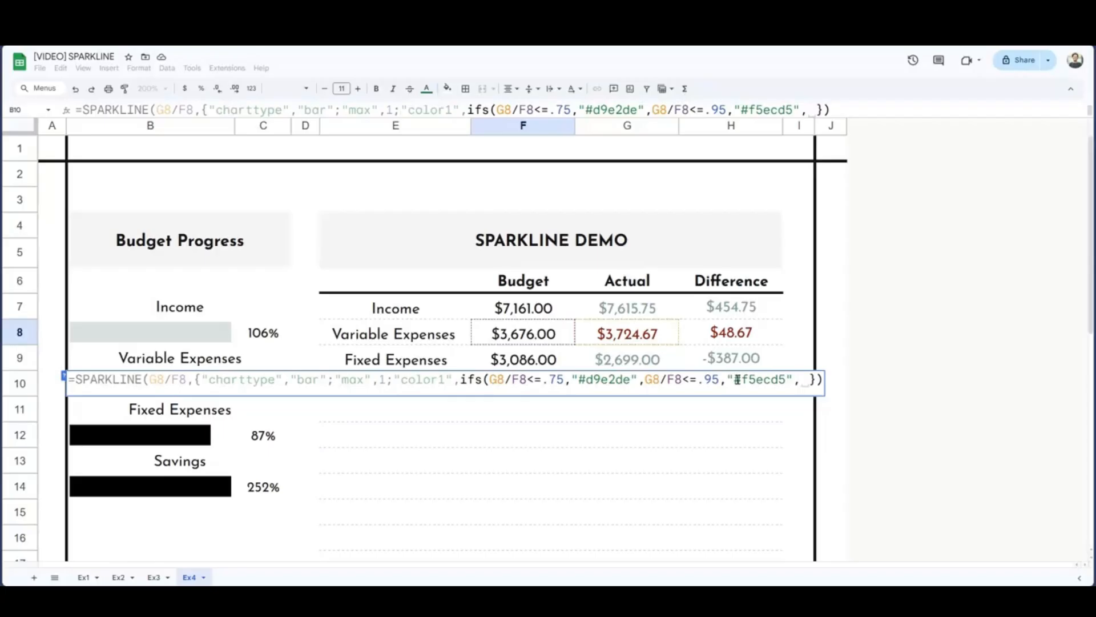
click(655, 335)
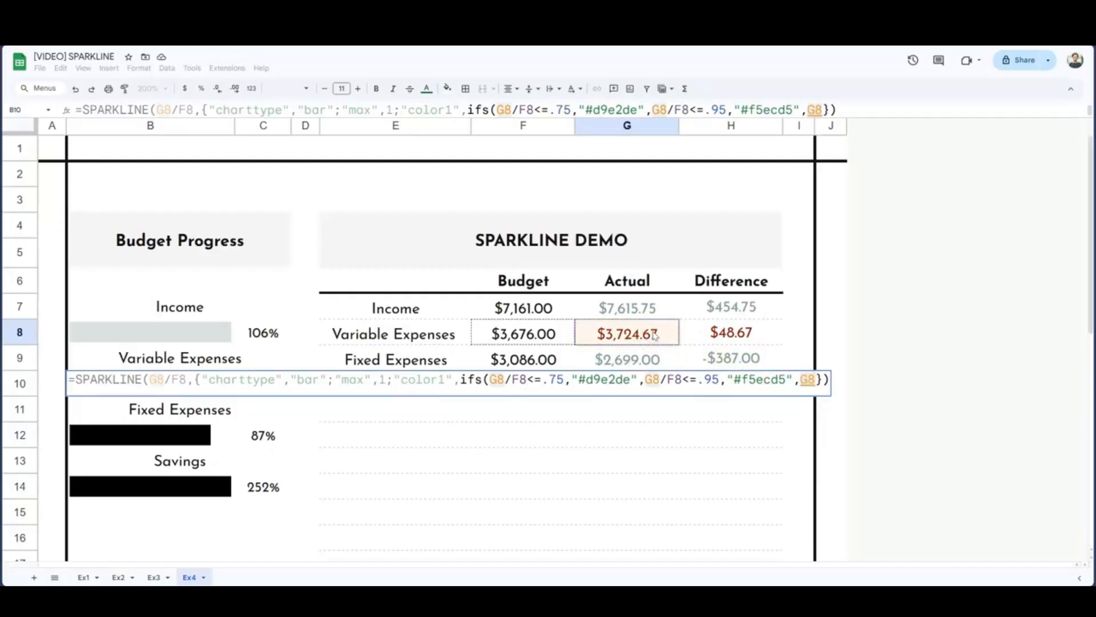
text(/)
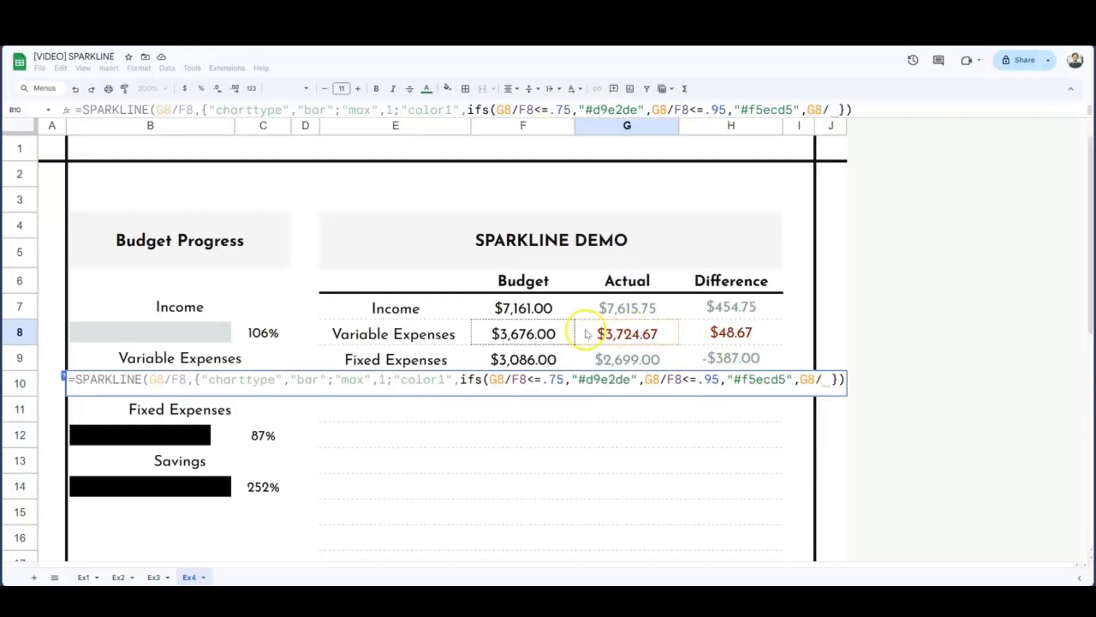
click(542, 337)
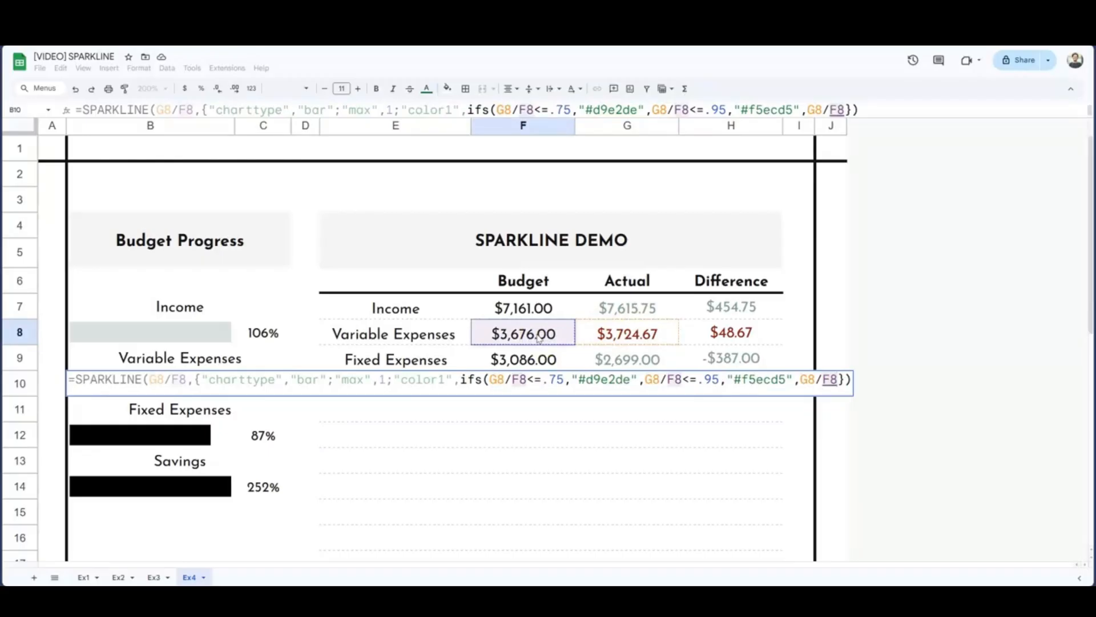
text(>)
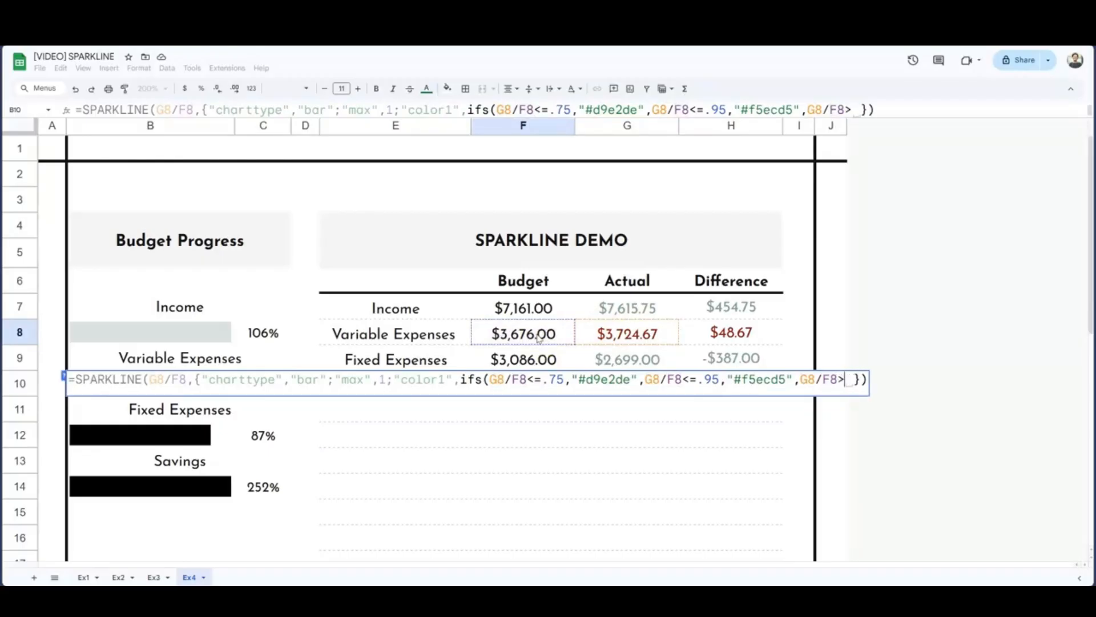
text(.95)
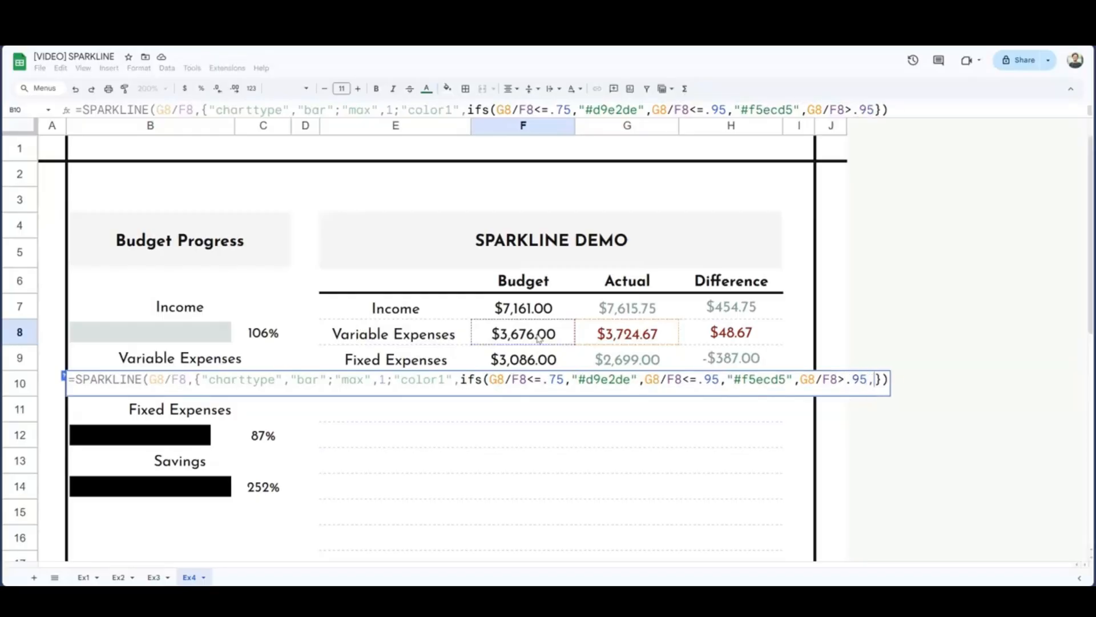
text(,"deb6b5)
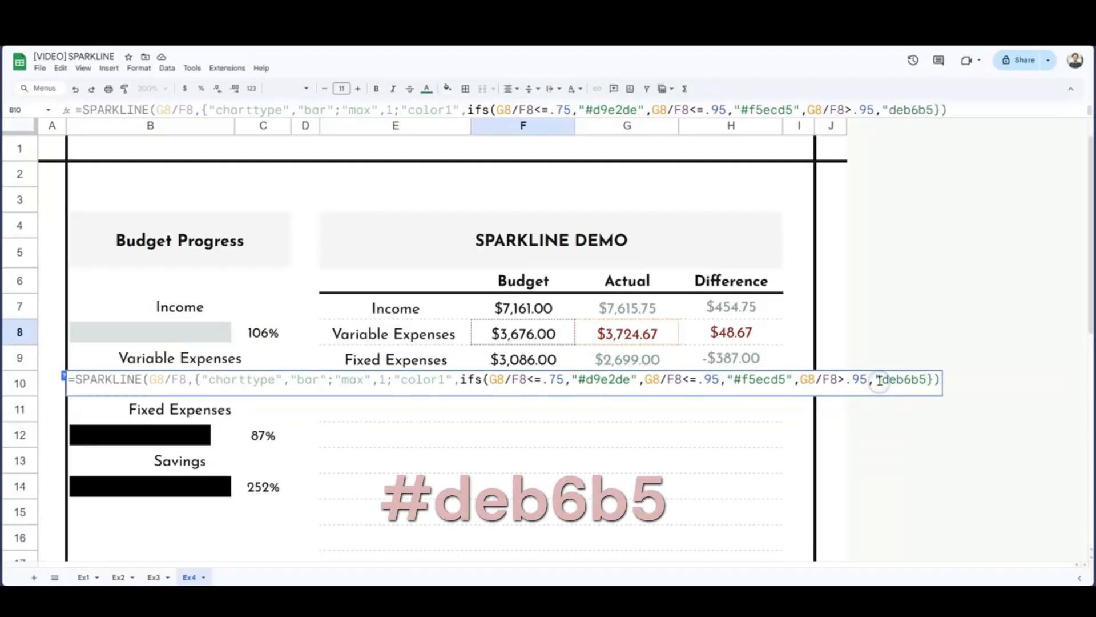
text(#)
click(936, 381)
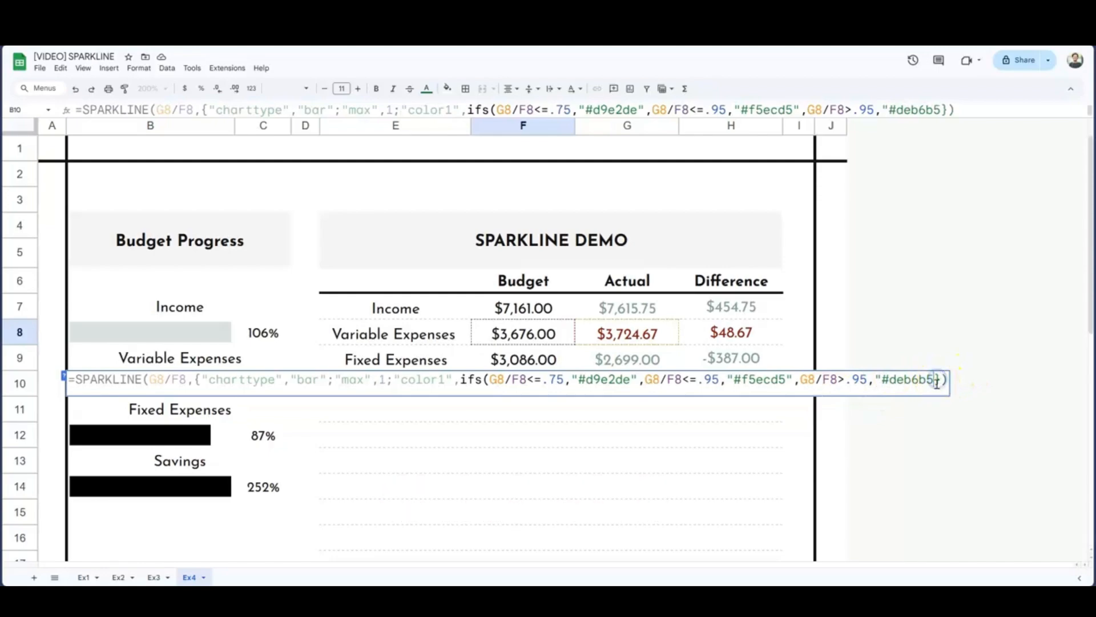
text("))
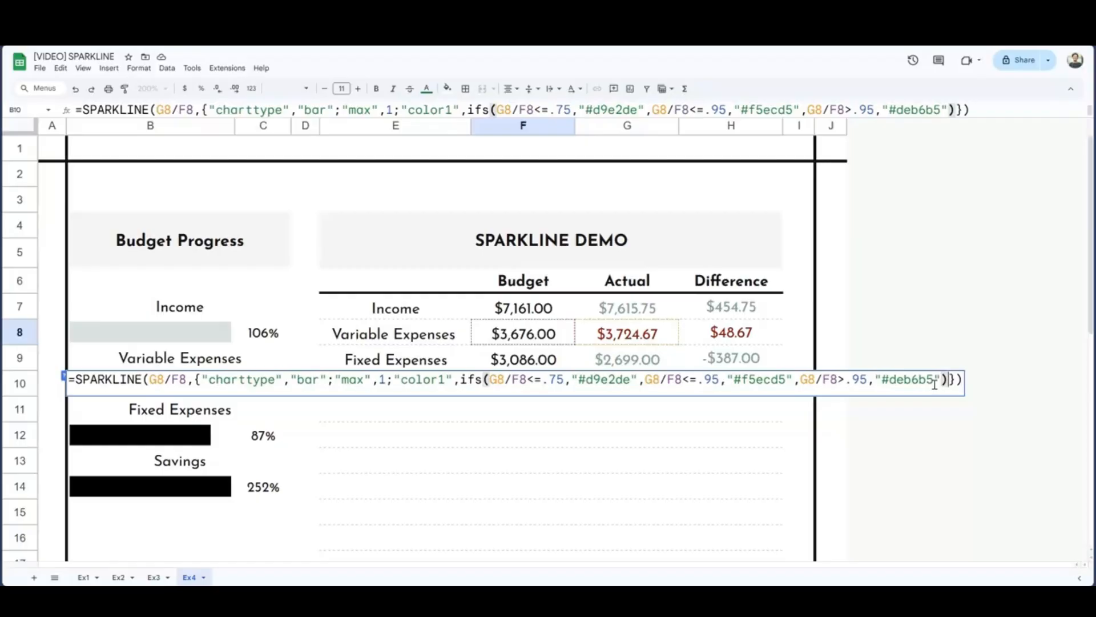
key(Tab)
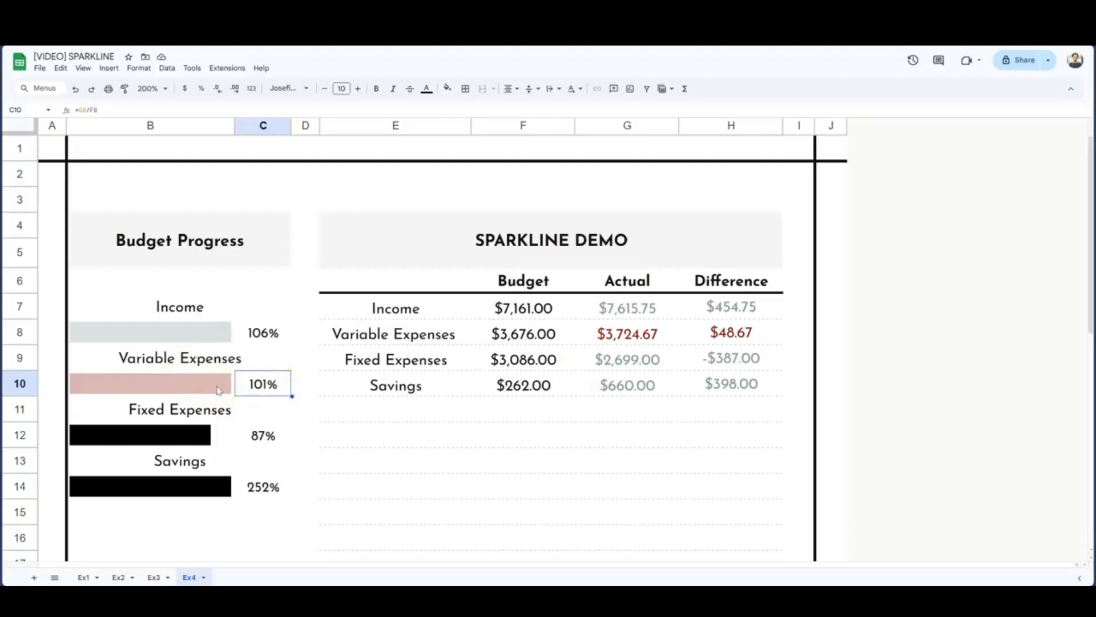
click(209, 434)
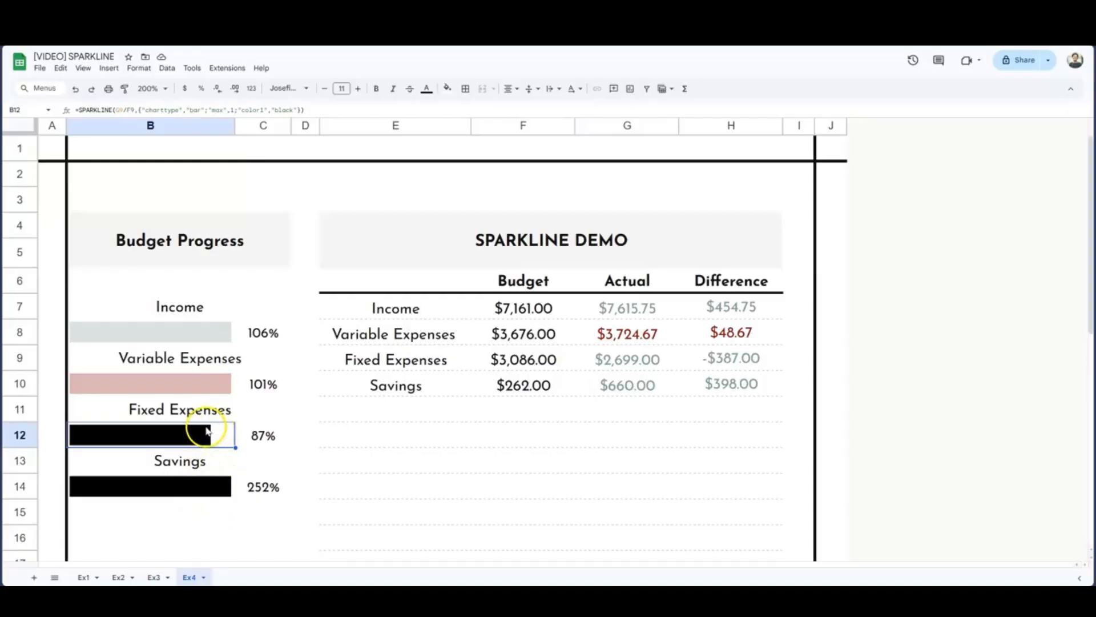
click(189, 384)
double_click(189, 384)
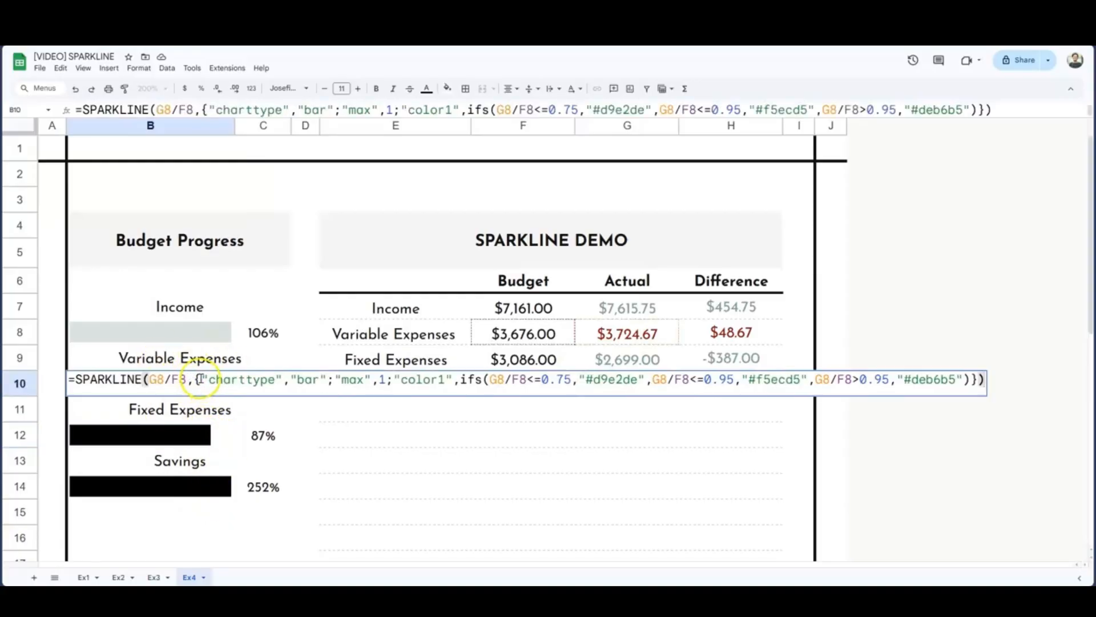
key(Return)
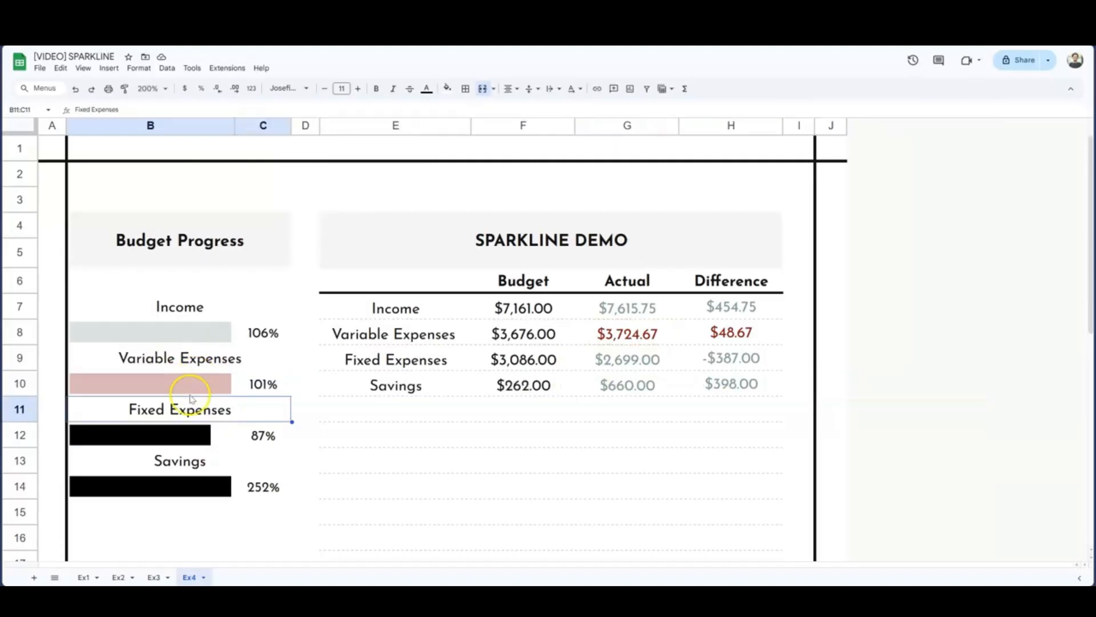
click(187, 491)
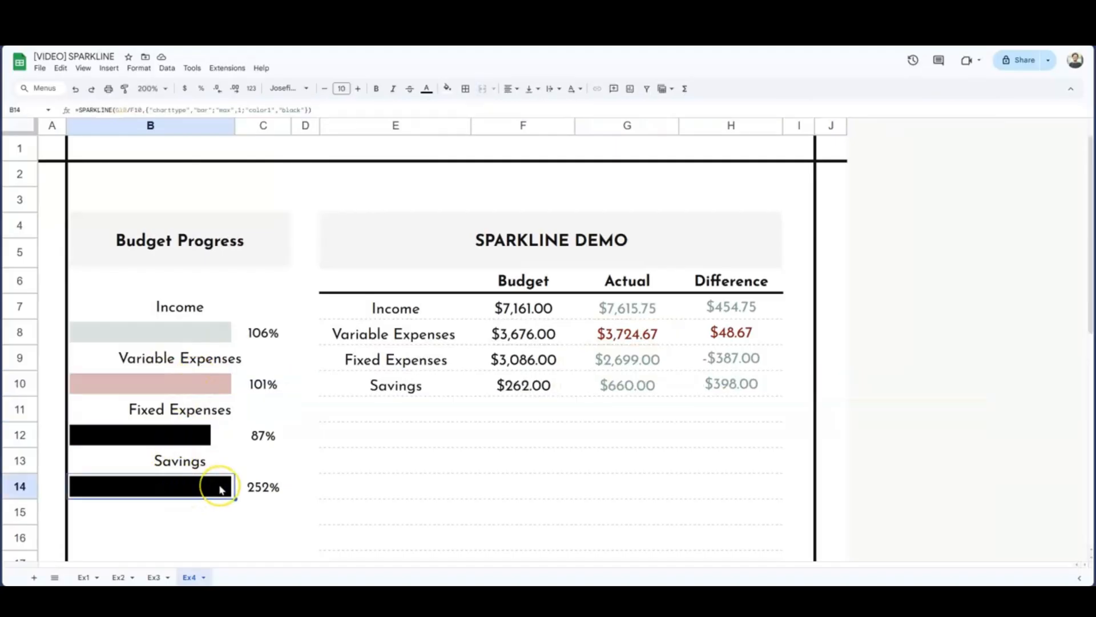
Step: Replace the Savings bar formula in B14 with a copy of the Income bar formula from B8
double_click(207, 334)
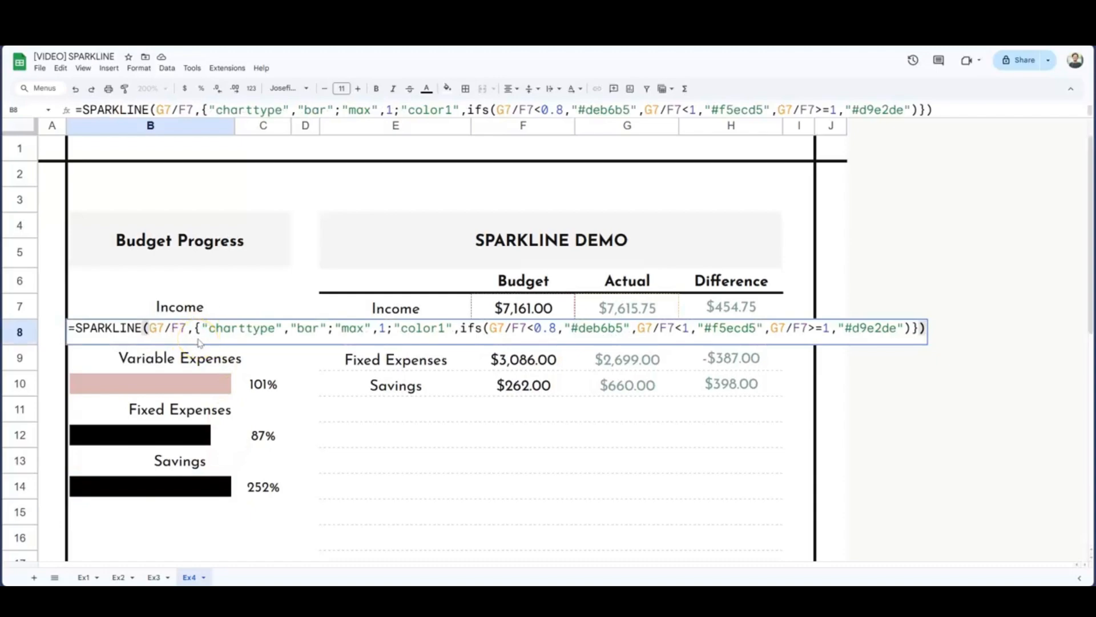
click(212, 329)
click(142, 487)
double_click(143, 487)
key(ctrl+a)
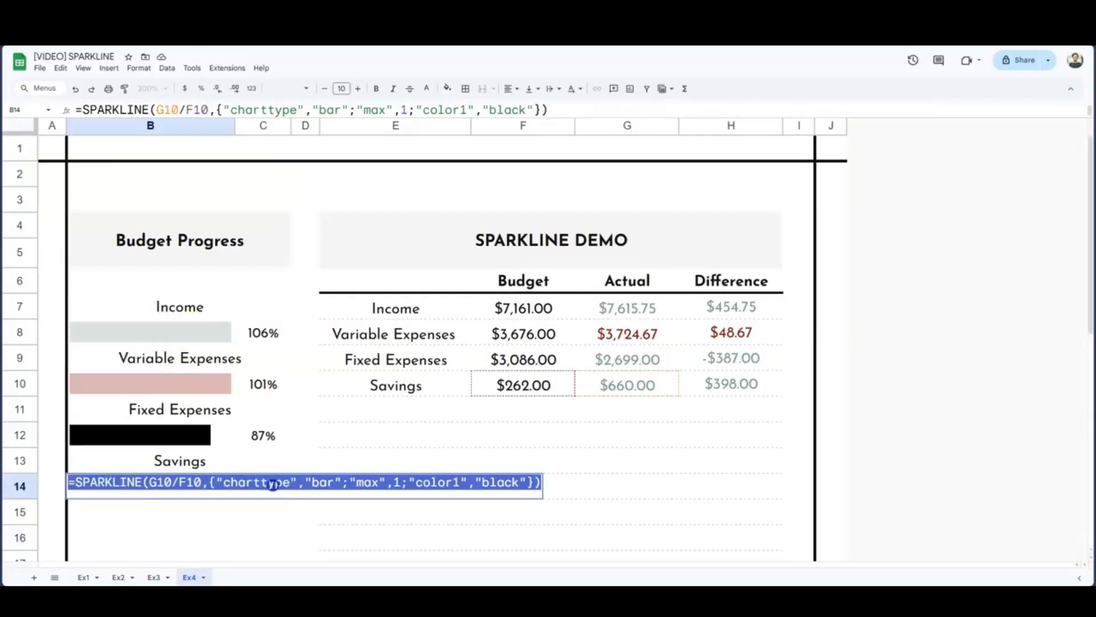
text(=SPARKLINE(G7/F7,{"charttype","bar";"max",1;"color1",ifs(G7/F7<0.8,"#deb6b5",G7/F7<1,"#f5ecd5",G7/F7>=1,"#d9e2de")}))
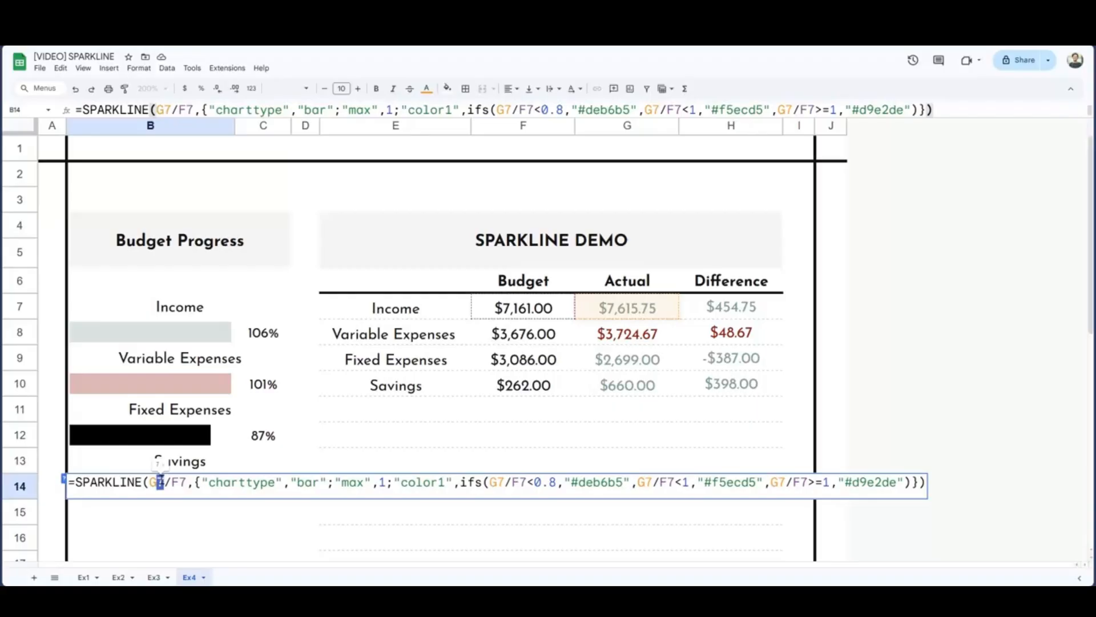
Step: Change the data value of the SPARKLINE in B14 to G10/F10
text(10)
drag(187, 482, 194, 482)
text(10)
Step: Point all three IFS conditions in the Savings bar formula in B14 to G10/F10 and commit the formula
drag(512, 482, 545, 484)
text(10/F)
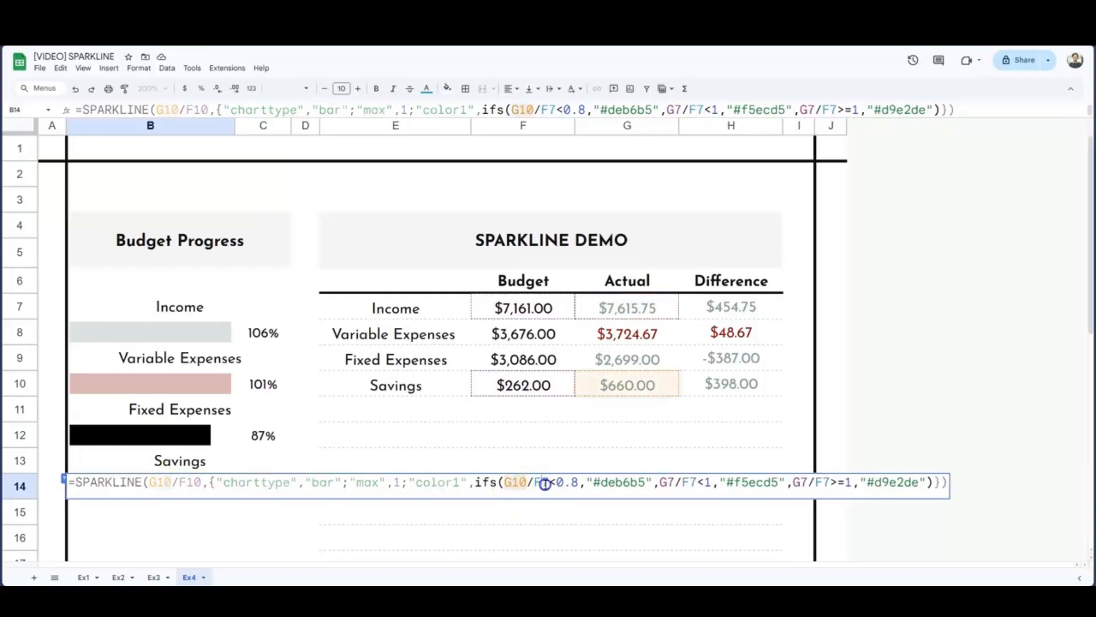
text(10)
text(10/F)
drag(678, 482, 713, 482)
text(10)
drag(825, 482, 831, 482)
text(10)
drag(855, 483, 858, 484)
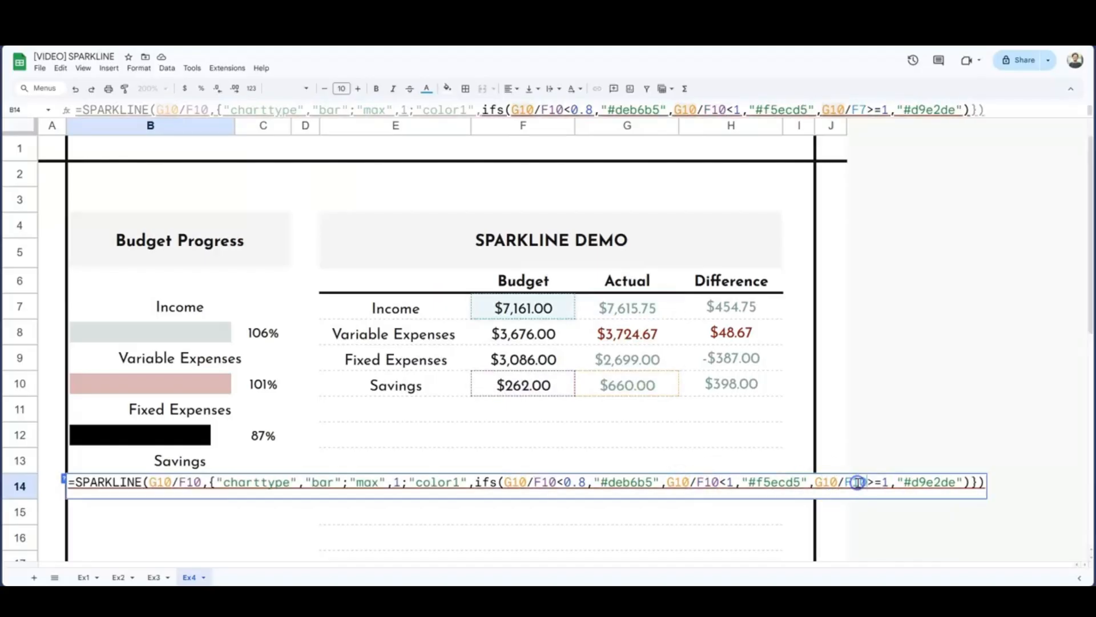
text(10)
key(Return)
Step: Replace the Fixed Expenses bar formula in B12 with a copy of the Variable Expenses bar formula from B10
double_click(171, 379)
key(ctrl+a)
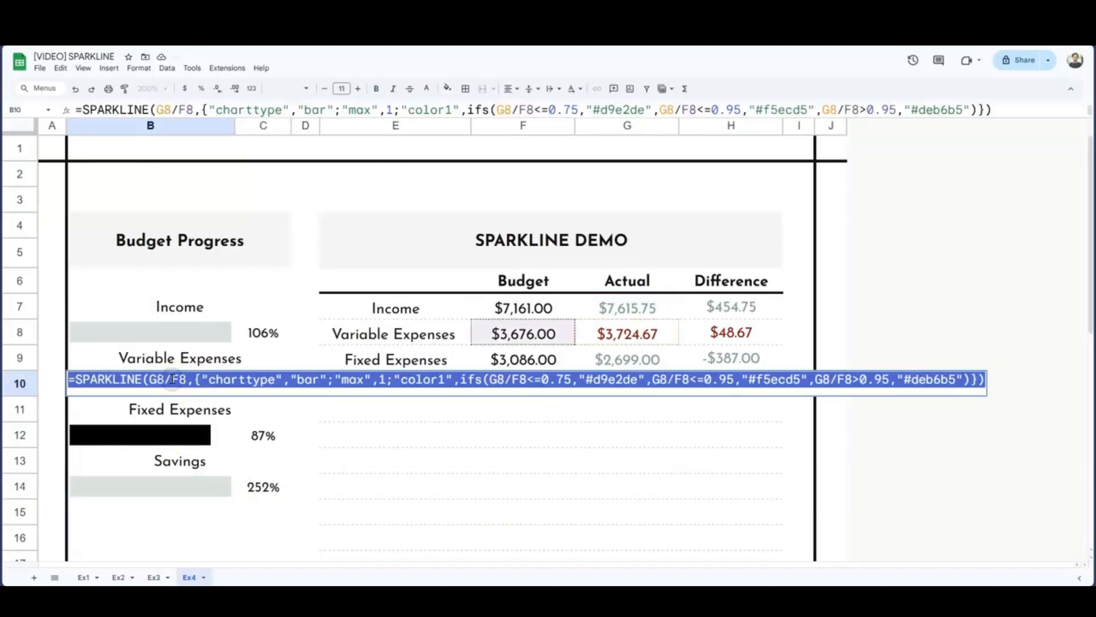
key(Return)
double_click(147, 431)
Step: Change the data value and IFS condition references in the B12 formula to G9/F9 and commit it
drag(159, 430, 187, 431)
text(9/F9)
drag(499, 431, 522, 431)
text(99)
drag(659, 431, 665, 431)
text(9)
drag(682, 432, 689, 431)
text(9)
key(Return)
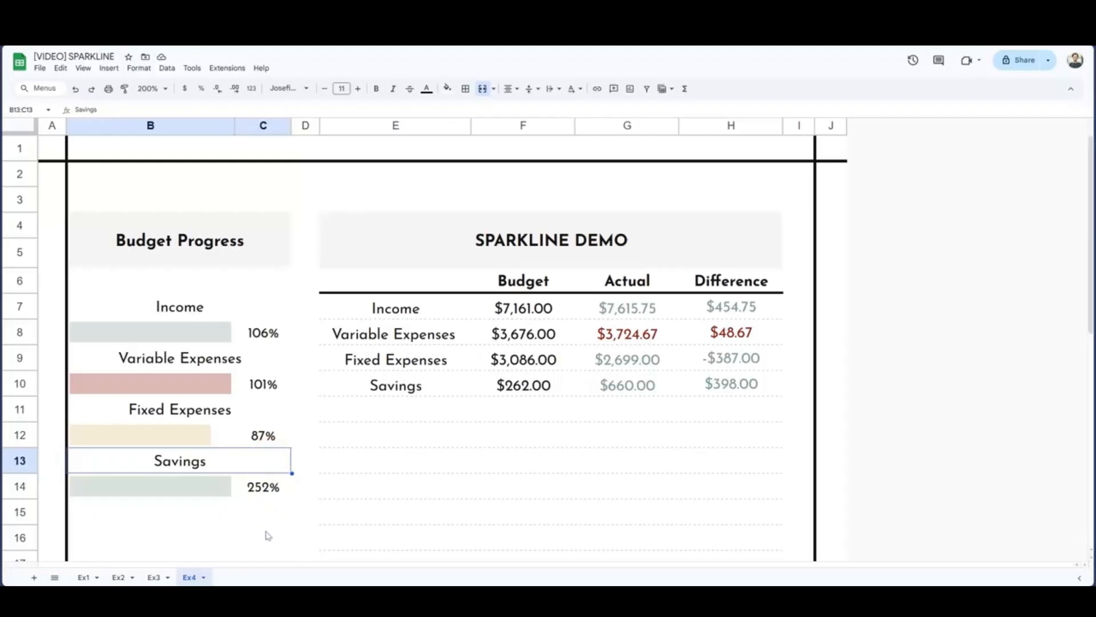
Step: Set the Actual amounts to 2000 for Income, 500 for Variable Expenses, 3100 for Fixed Expenses and 262 for Savings
click(620, 310)
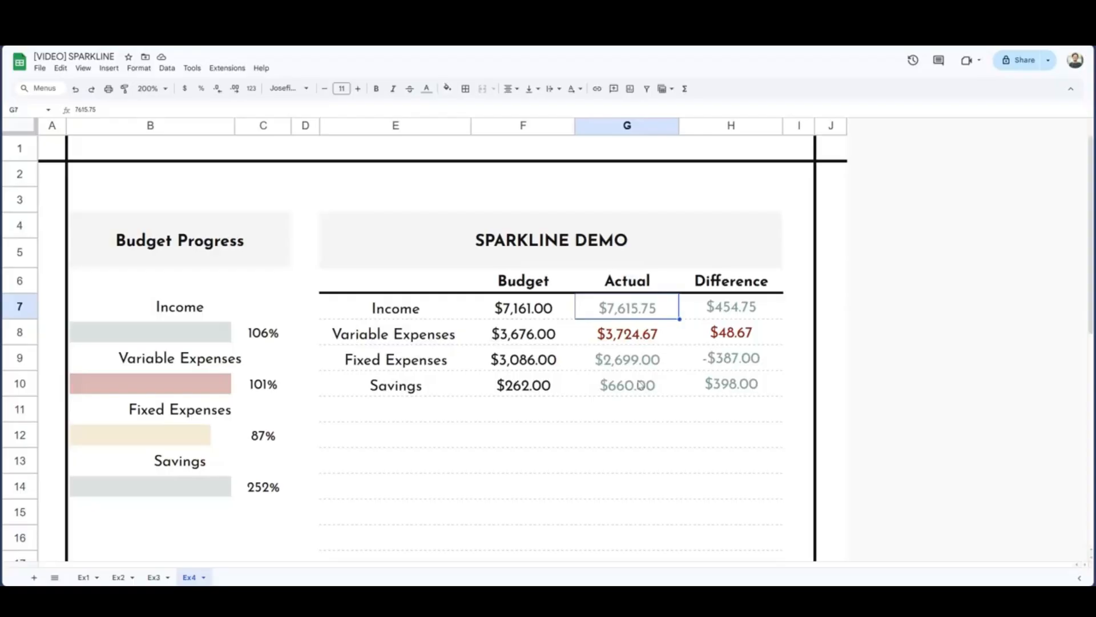
text(2000)
key(Return)
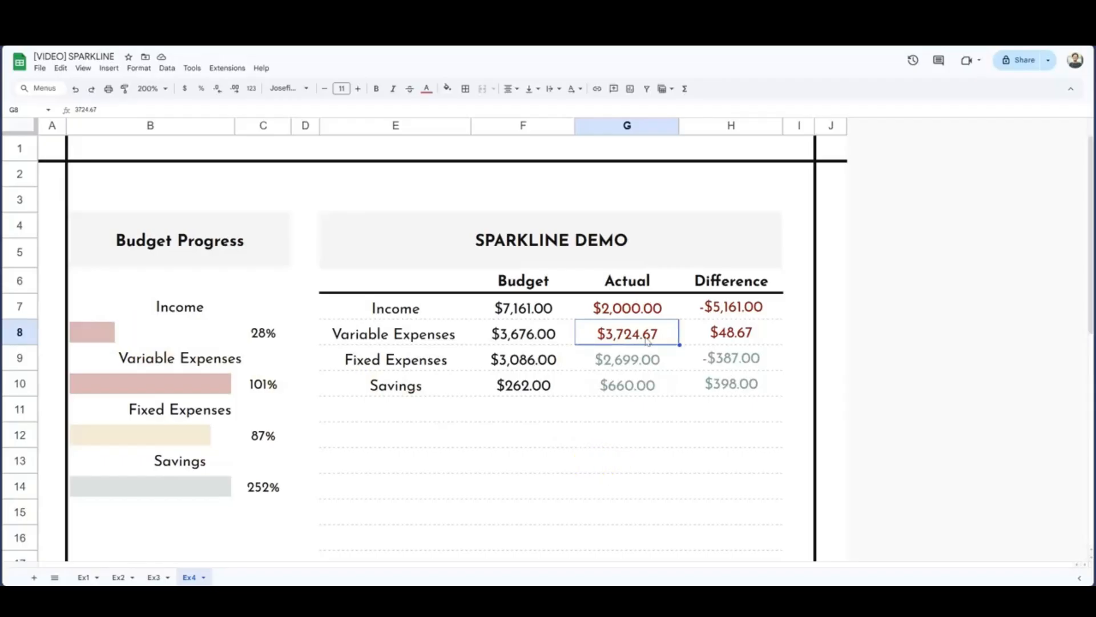
text(500)
key(Return)
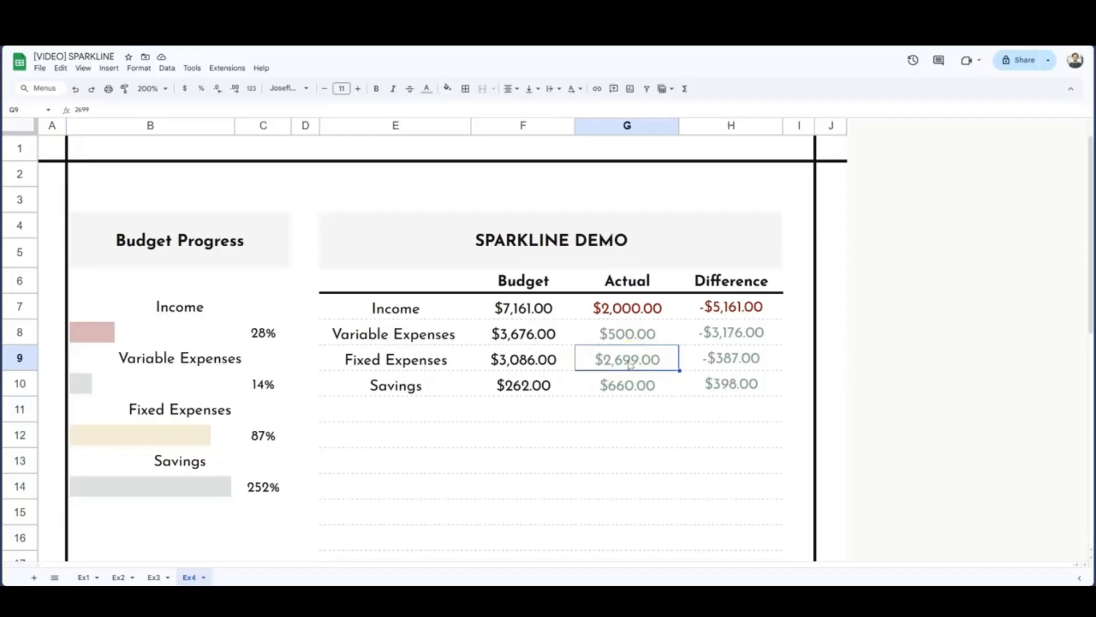
text(3100)
key(Return)
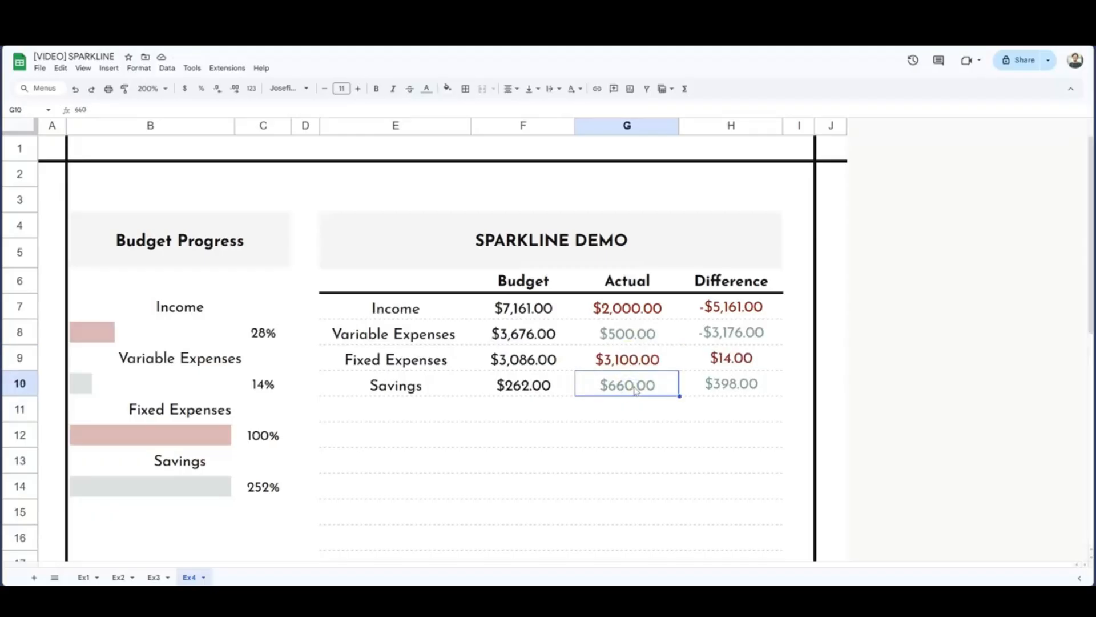
text(262)
click(629, 404)
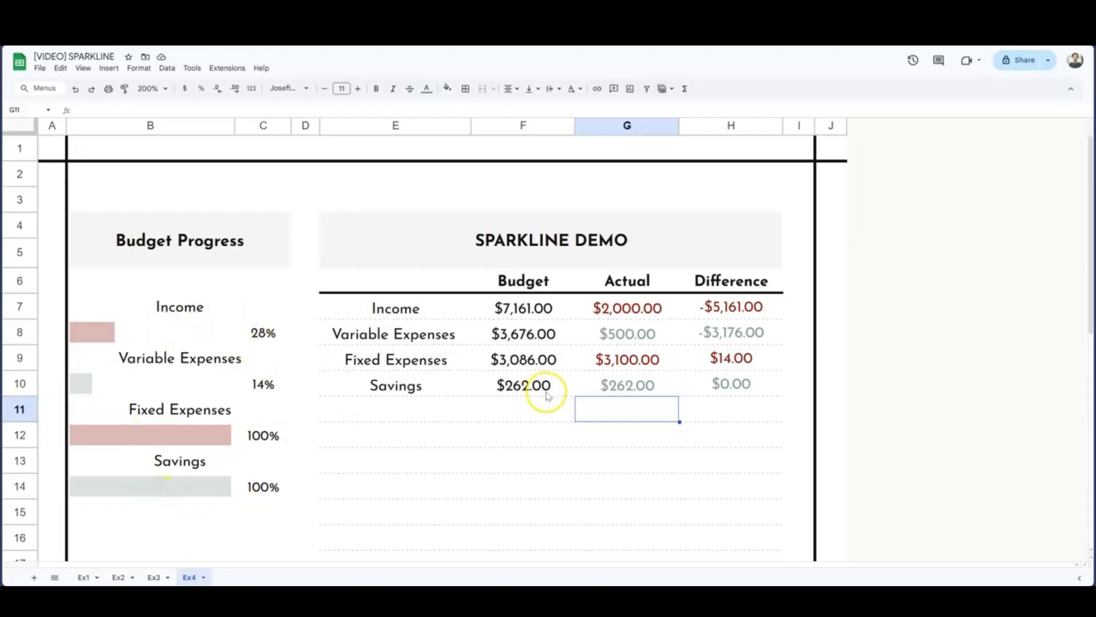
Step: Set the Budget amounts for Income, Variable Expenses, Fixed Expenses and Savings in F7:F10 to 0
click(529, 311)
text(0)
key(Return)
text(0)
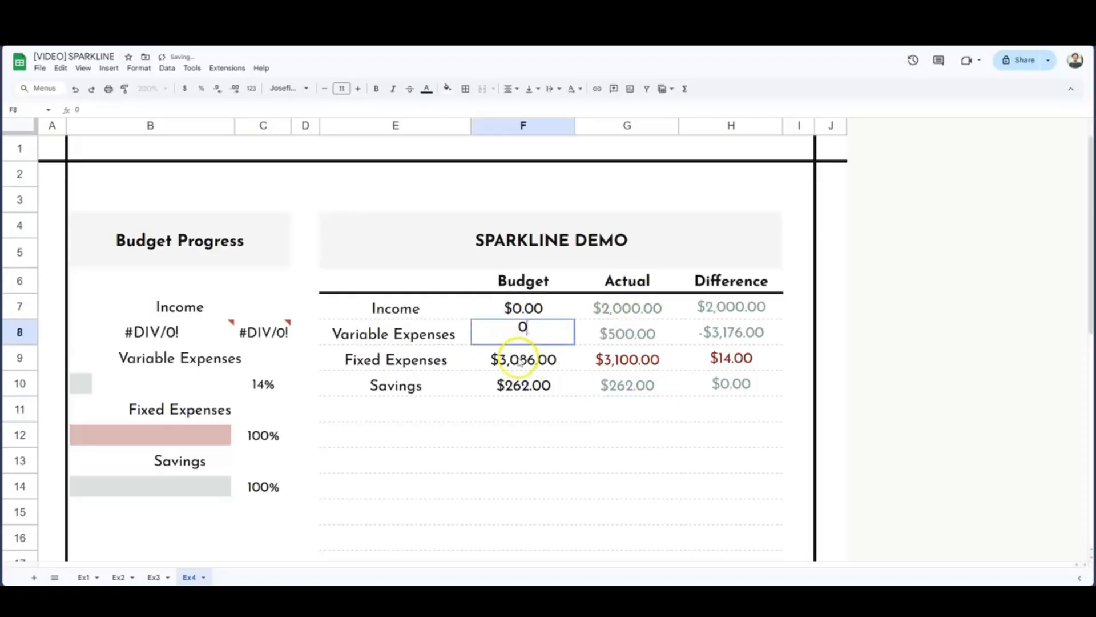
key(Return)
text(0)
key(Return)
text(0)
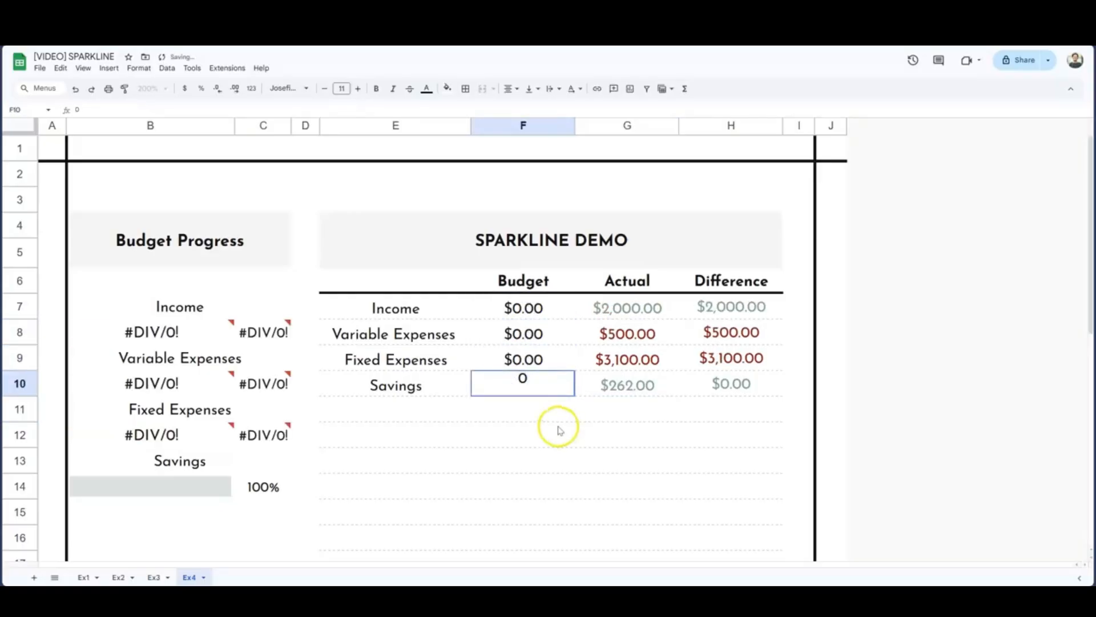
key(Return)
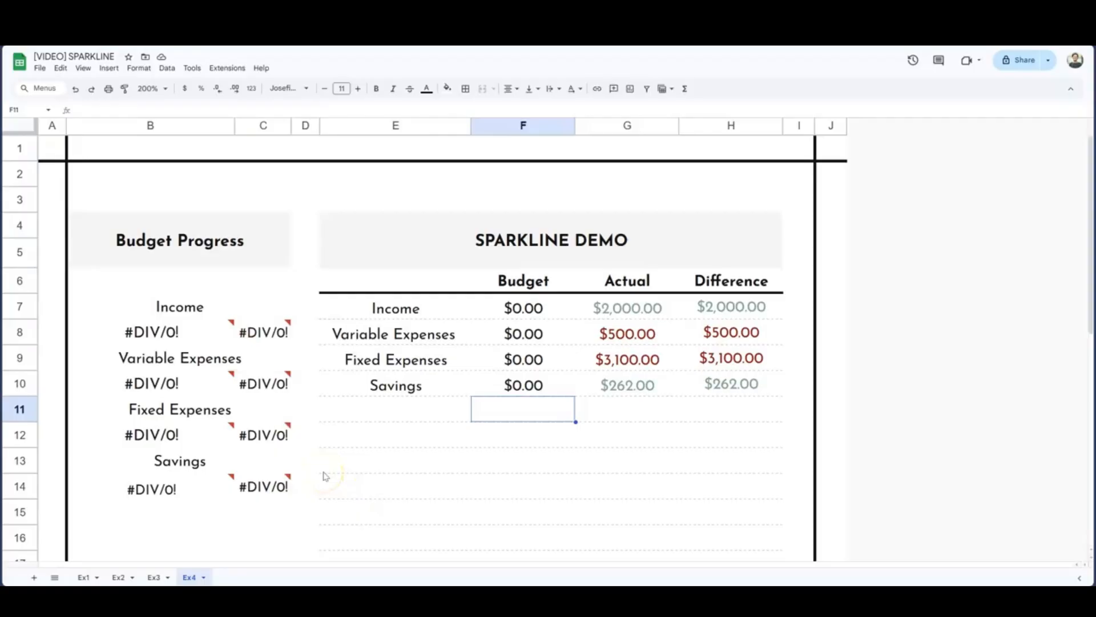
Step: Wrap the Income bar's SPARKLINE formula in B8 in IFERROR with an empty fallback value
click(169, 335)
double_click(169, 335)
click(74, 329)
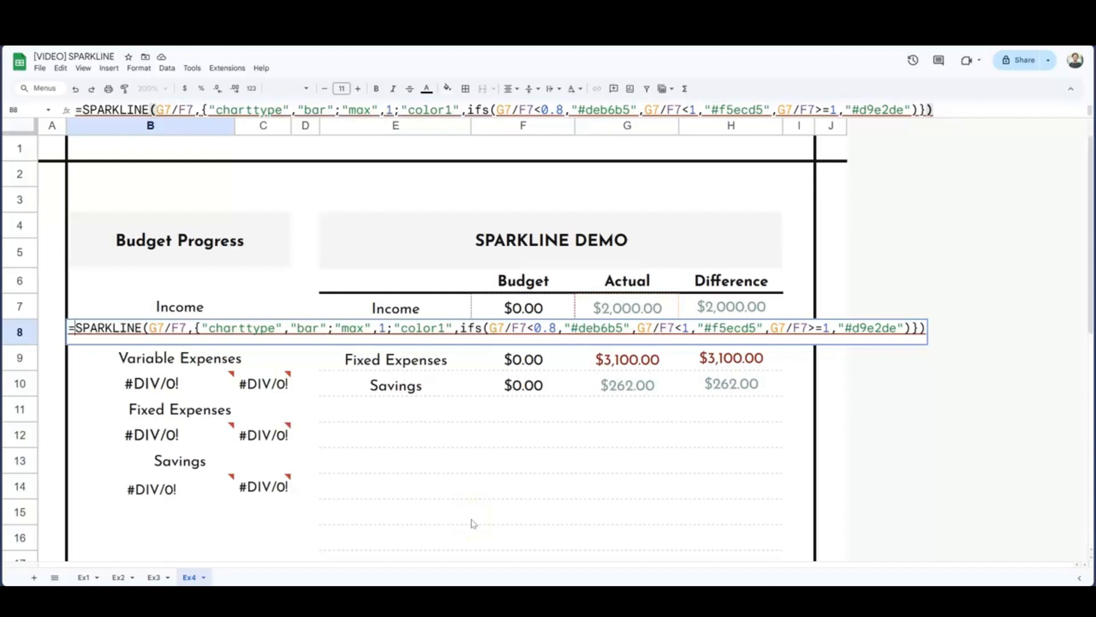
text(IFERROR)
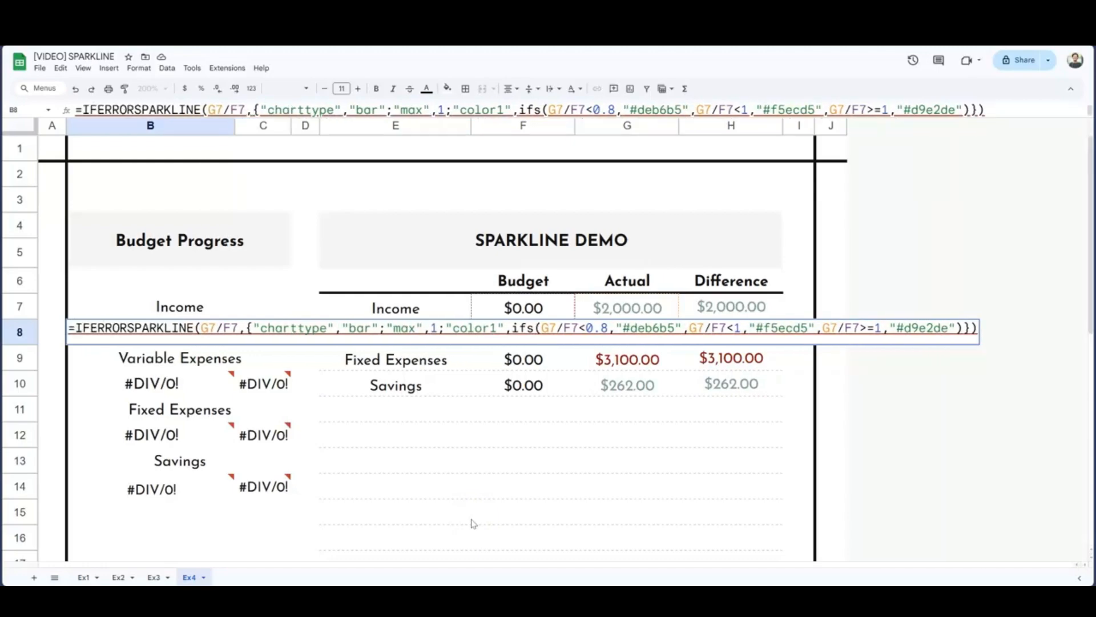
text(()
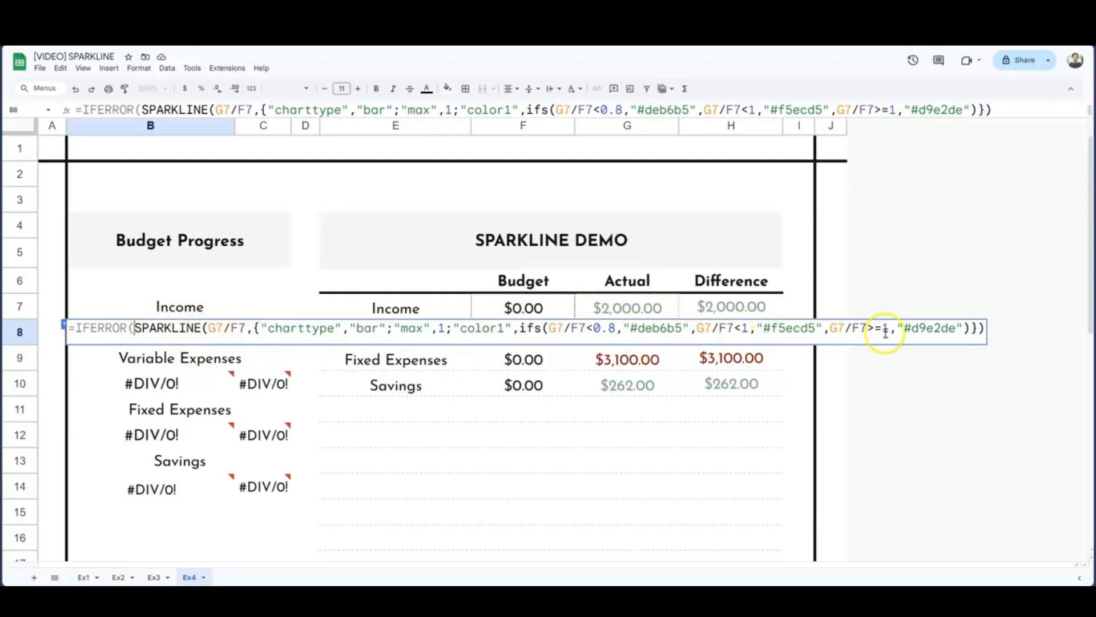
click(977, 328)
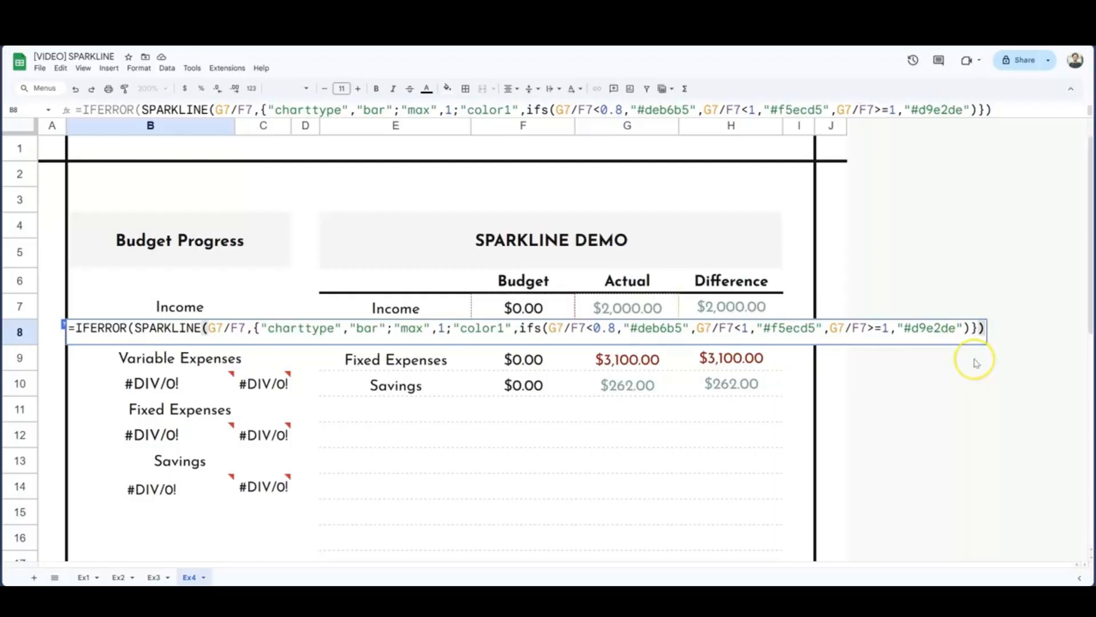
text(,)
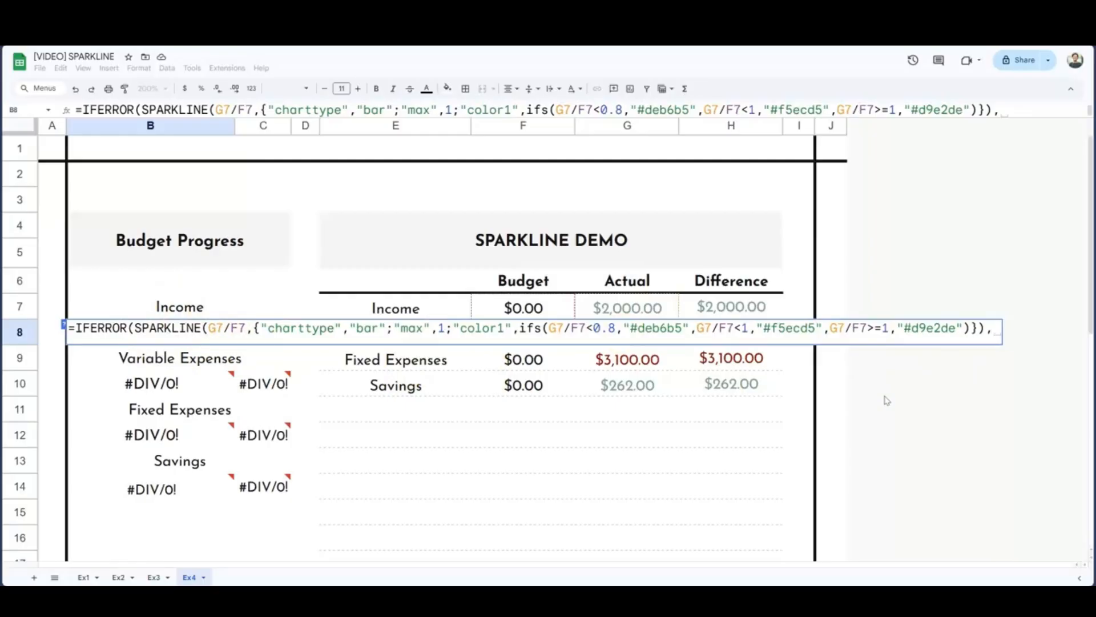
text())
key(Return)
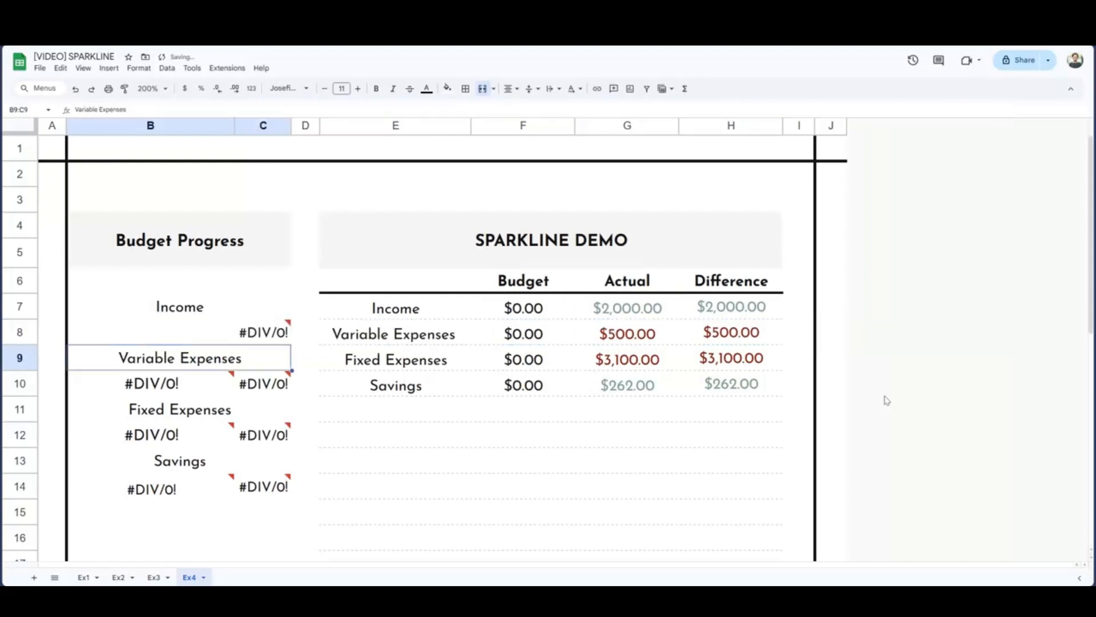
Step: Set the IFERROR fallback of the Income bar formula in B8 to the text "don't forget to budget!"
click(165, 329)
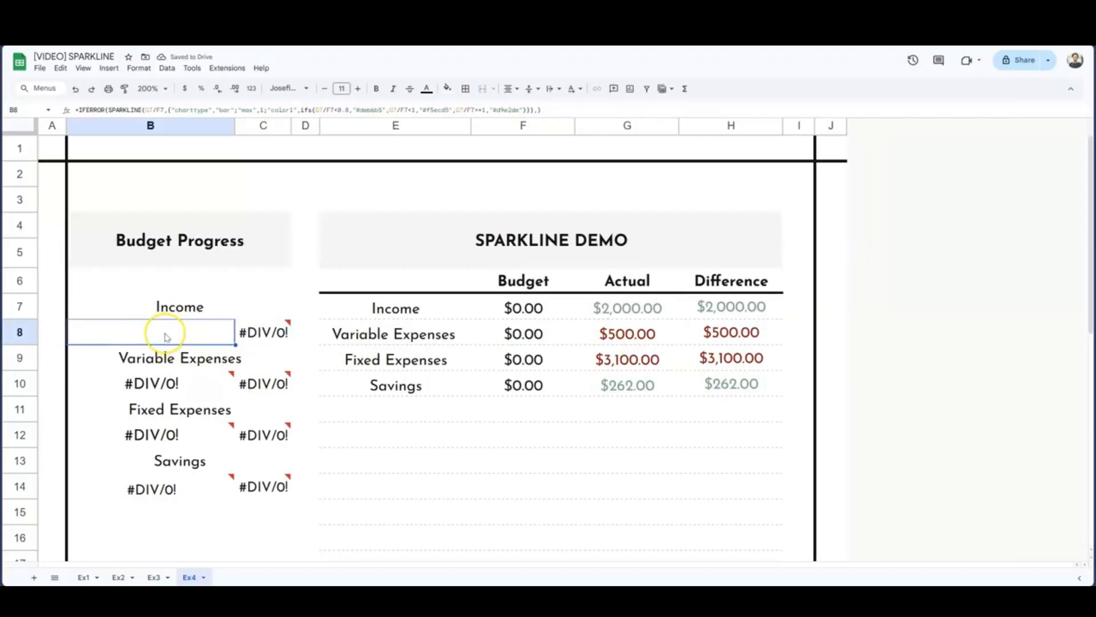
double_click(165, 334)
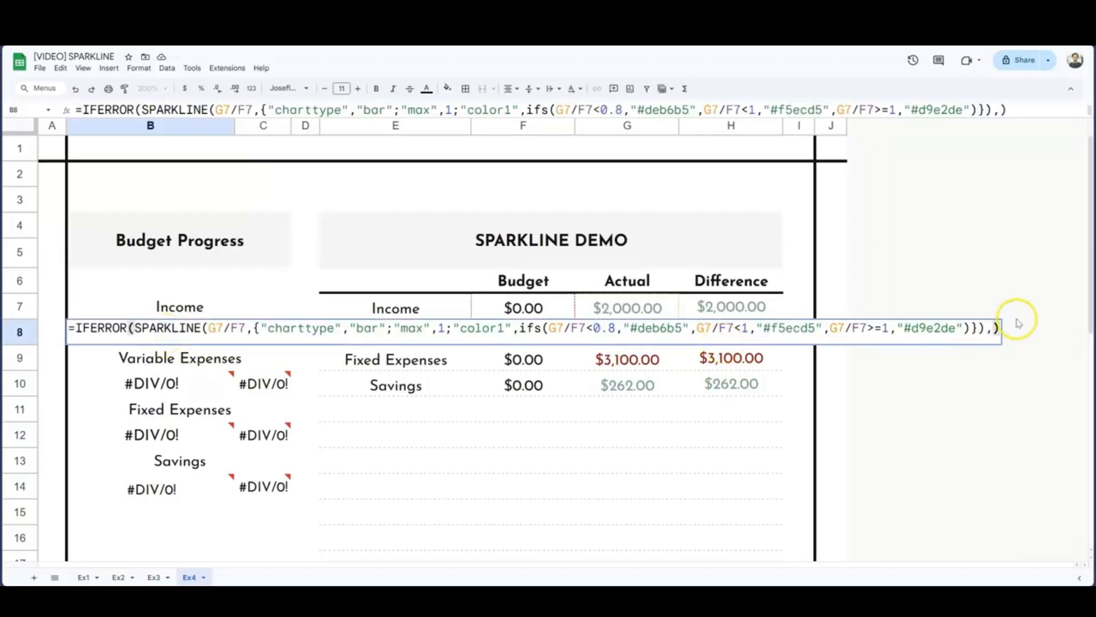
click(993, 331)
click(1044, 384)
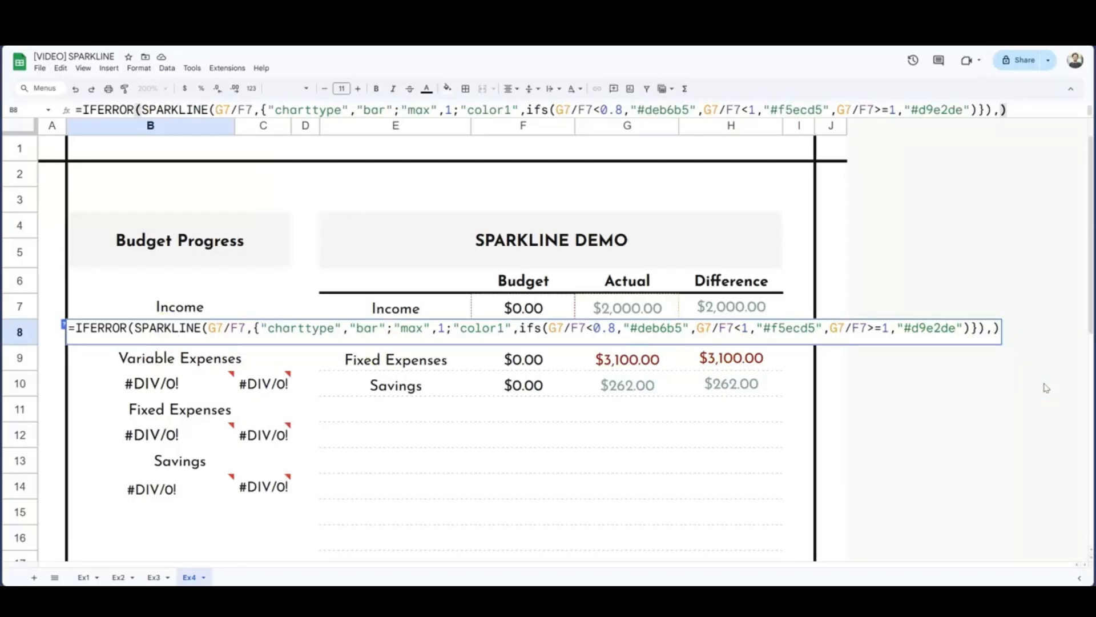
text(")
text(don't forget to budget!")
key(Tab)
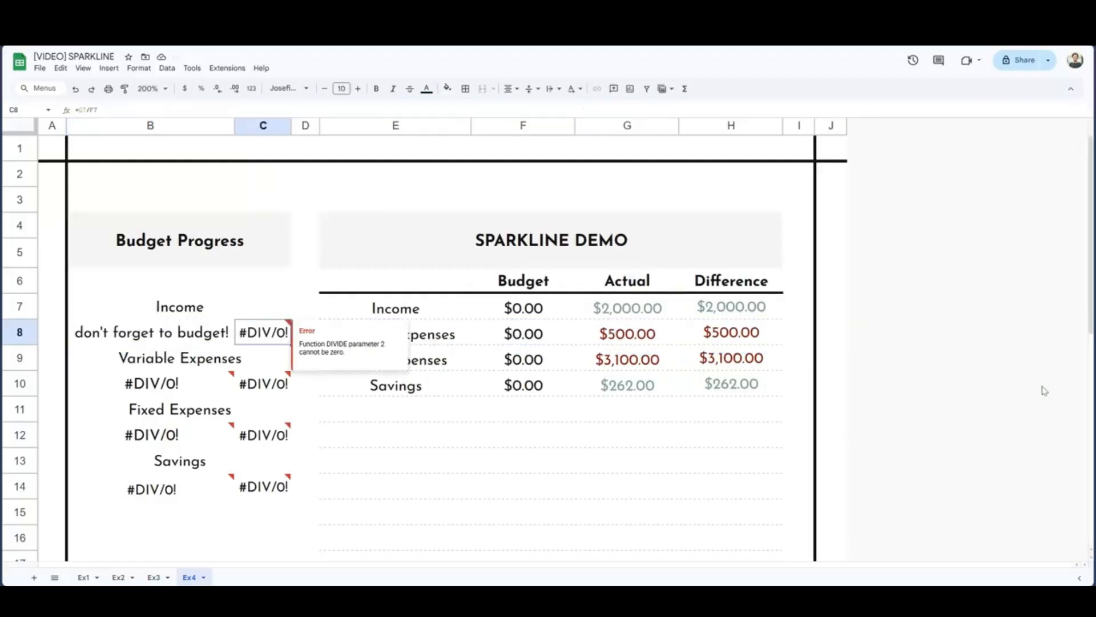
Step: Wrap the Income percentage formula G7/F7 in C8 in IFERROR with the winged-money emoji 💸 as the quoted fallback
key(Return)
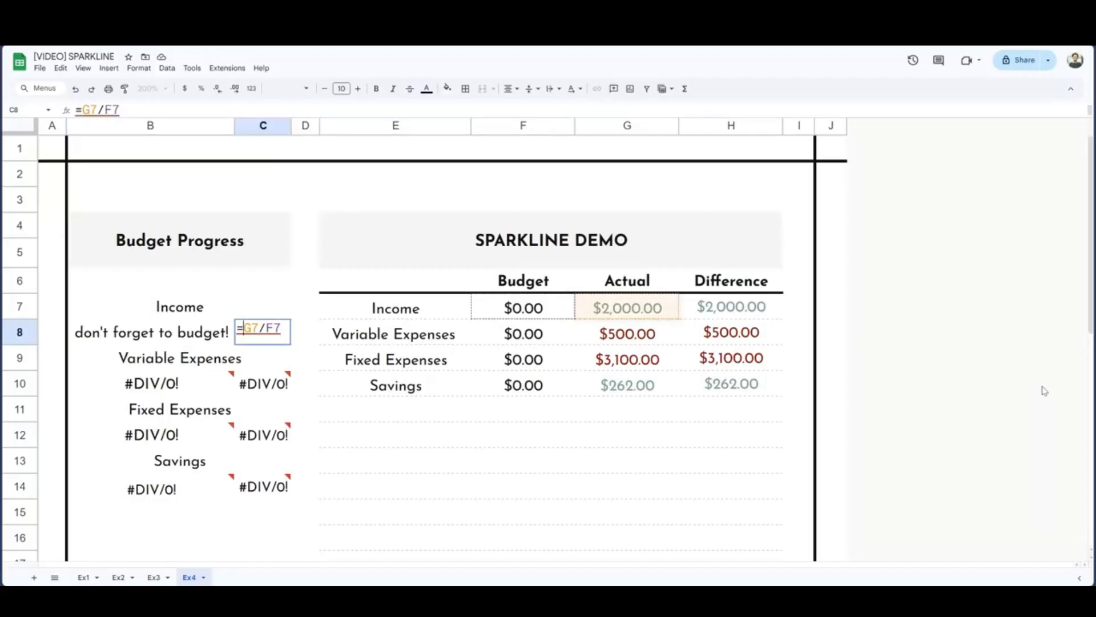
text(IFERROR(G7/F7)
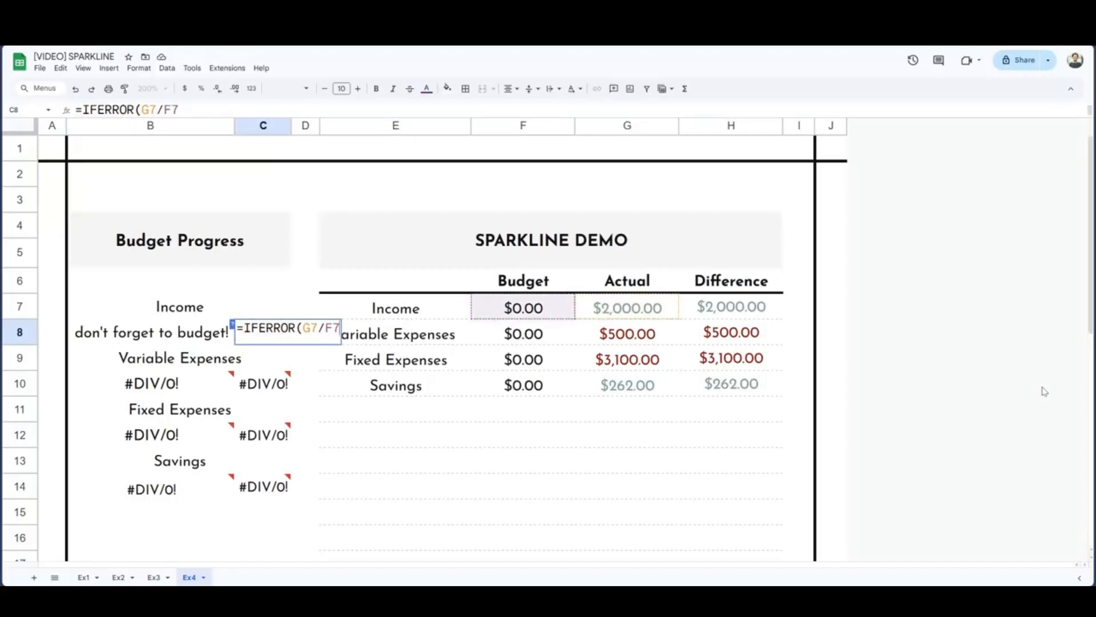
text(,)
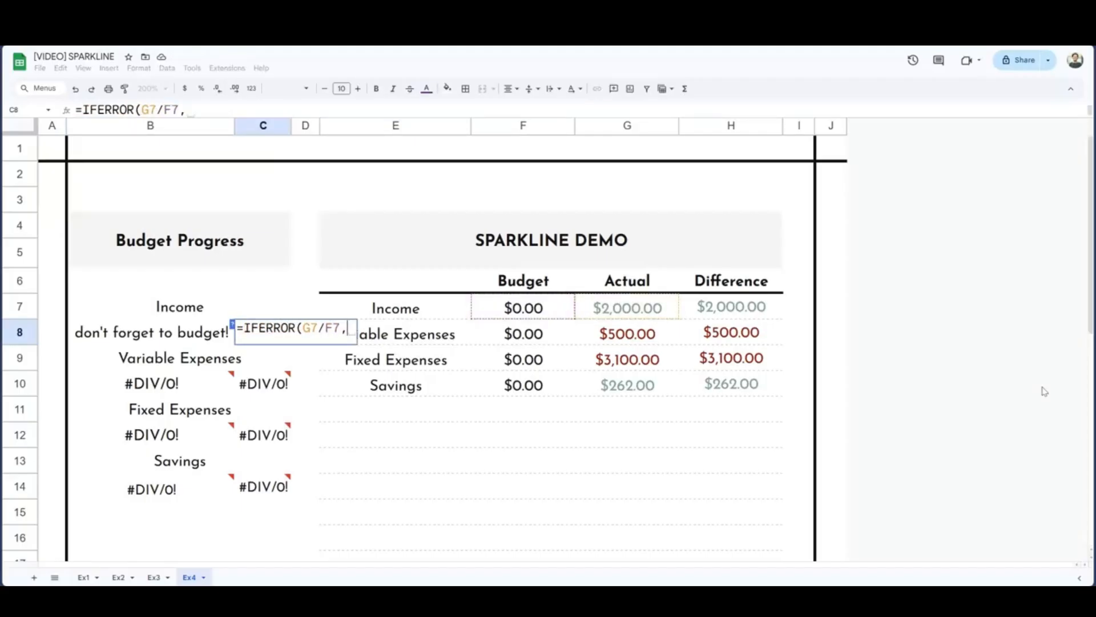
text(")
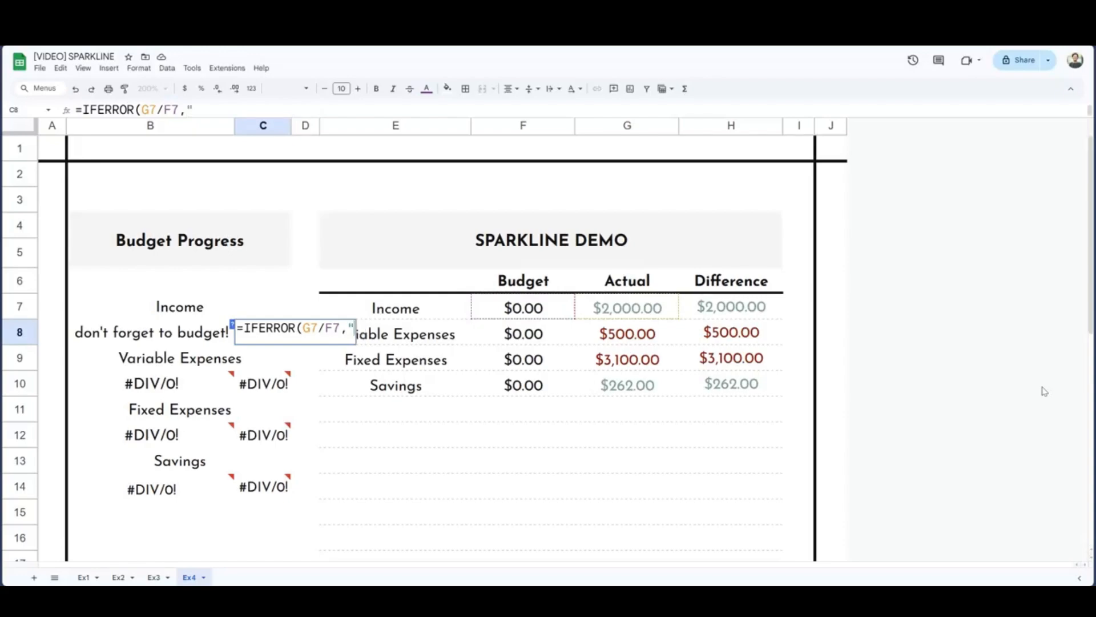
right_click(351, 328)
click(384, 338)
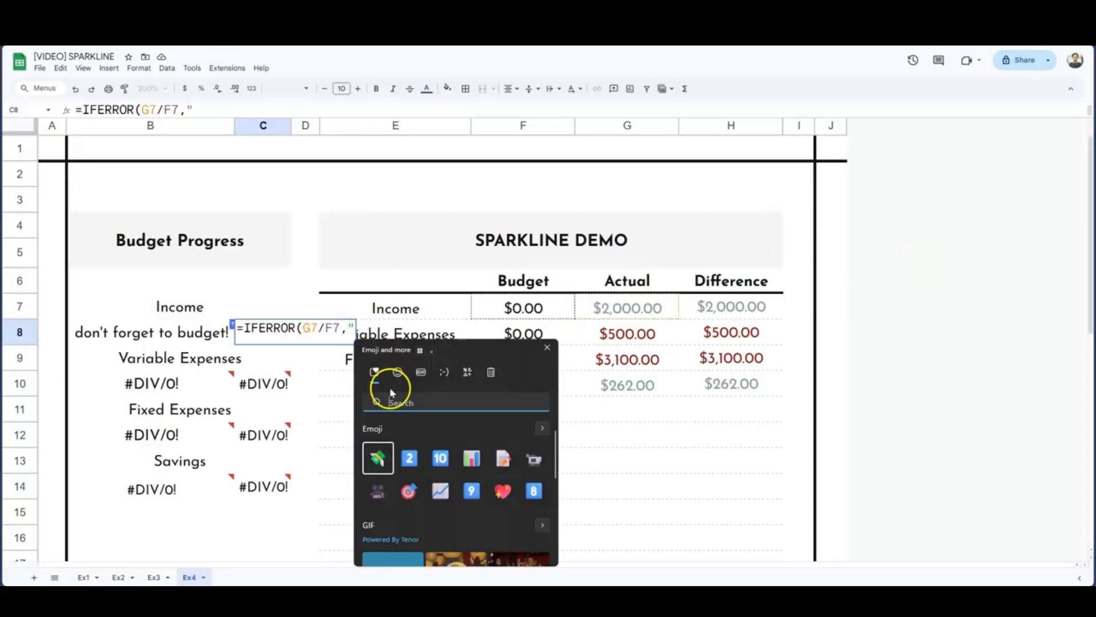
click(378, 460)
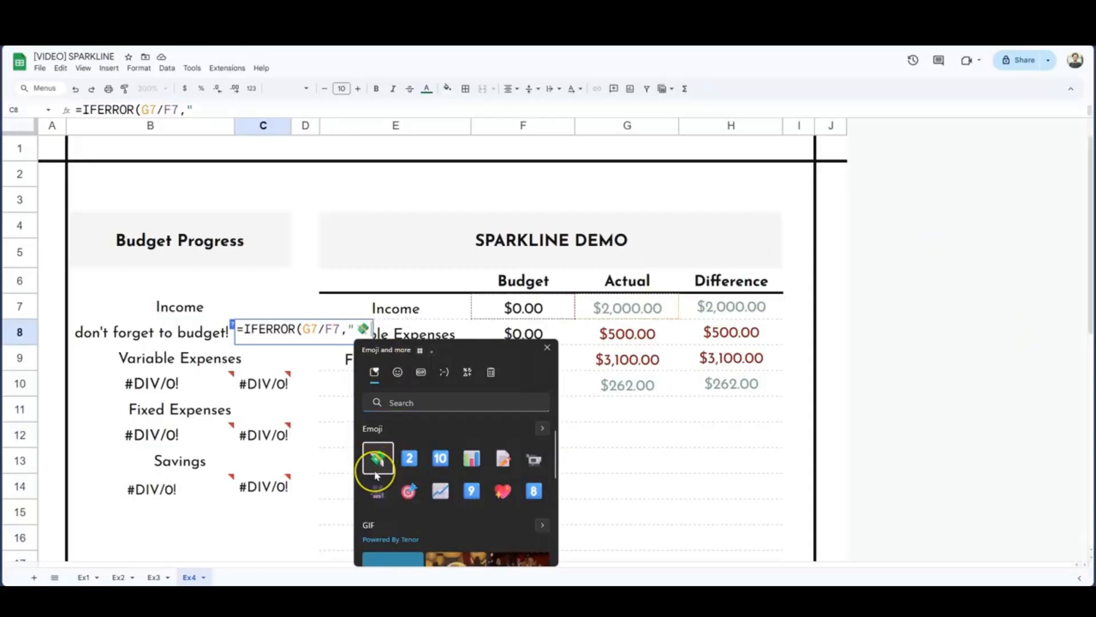
key(Escape)
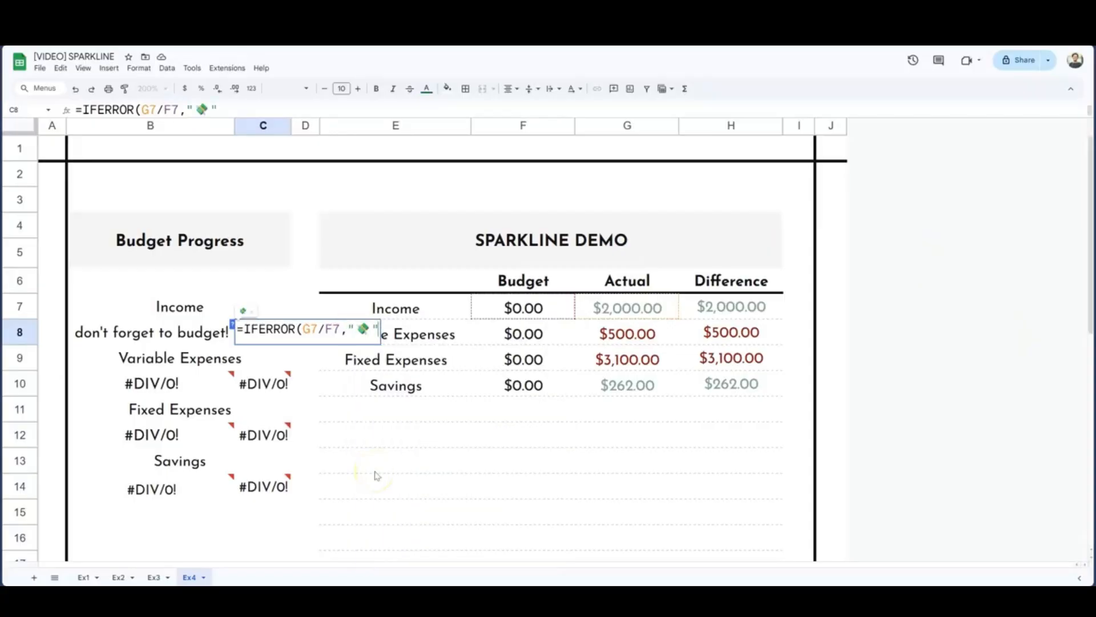
text())
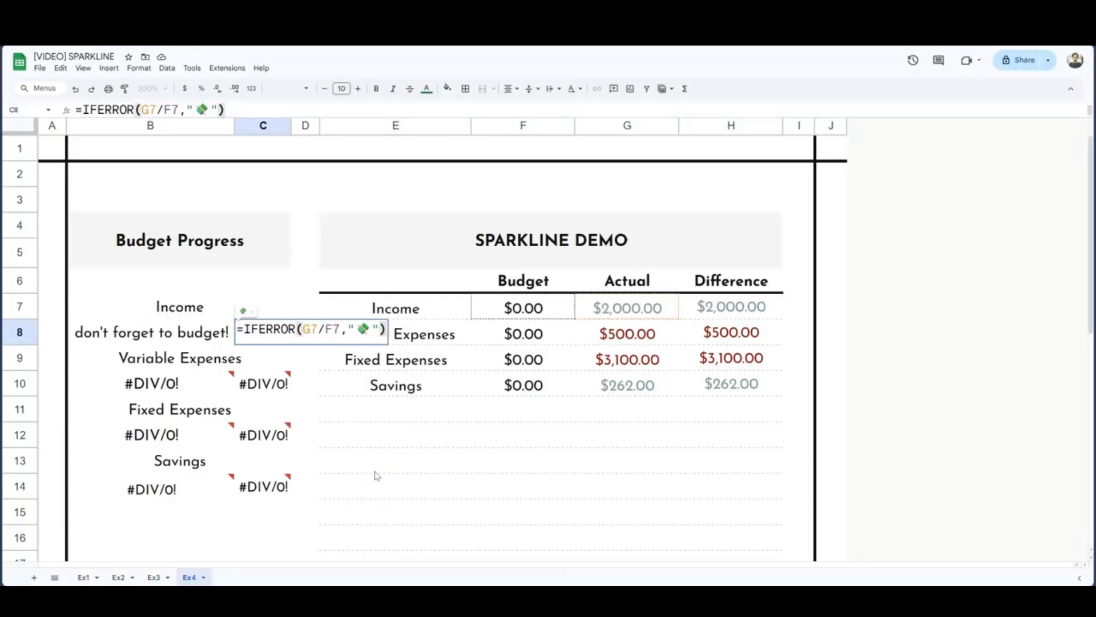
key(Return)
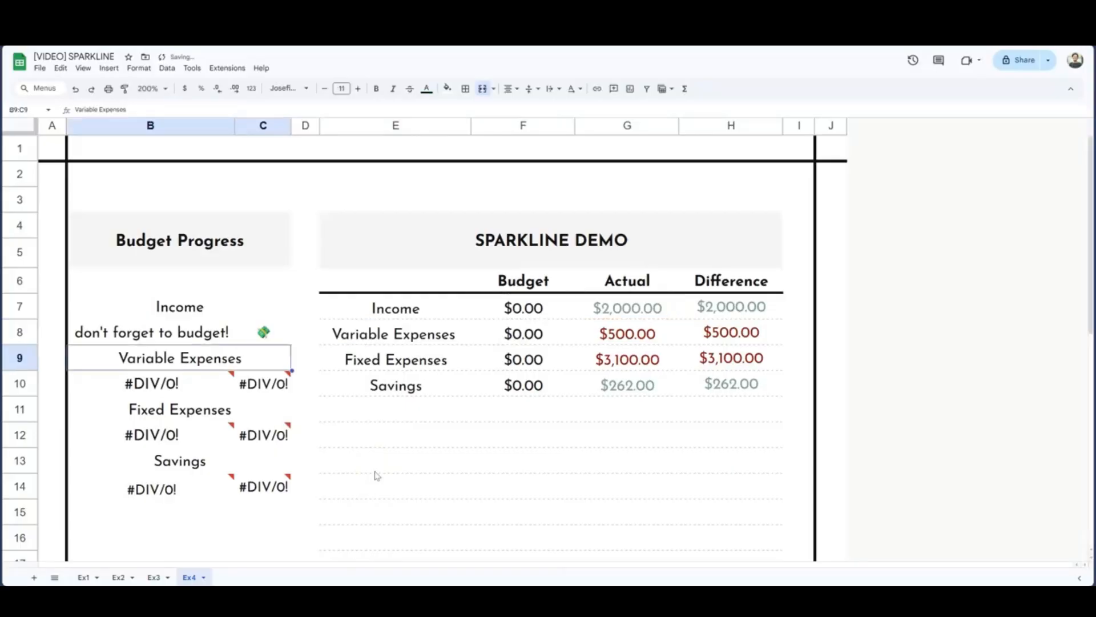
click(265, 334)
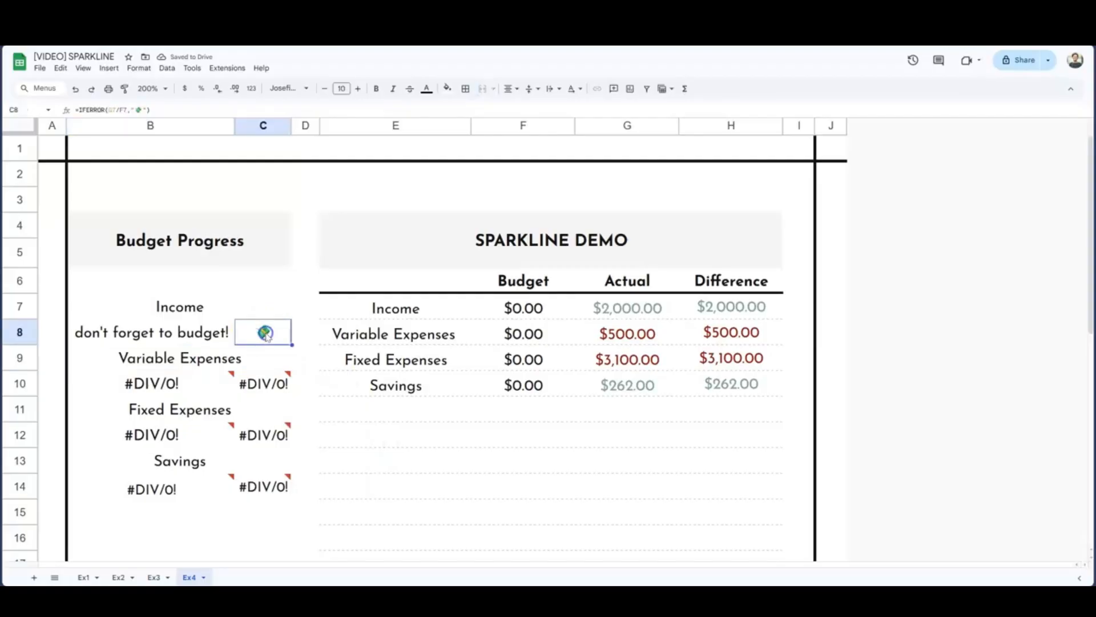